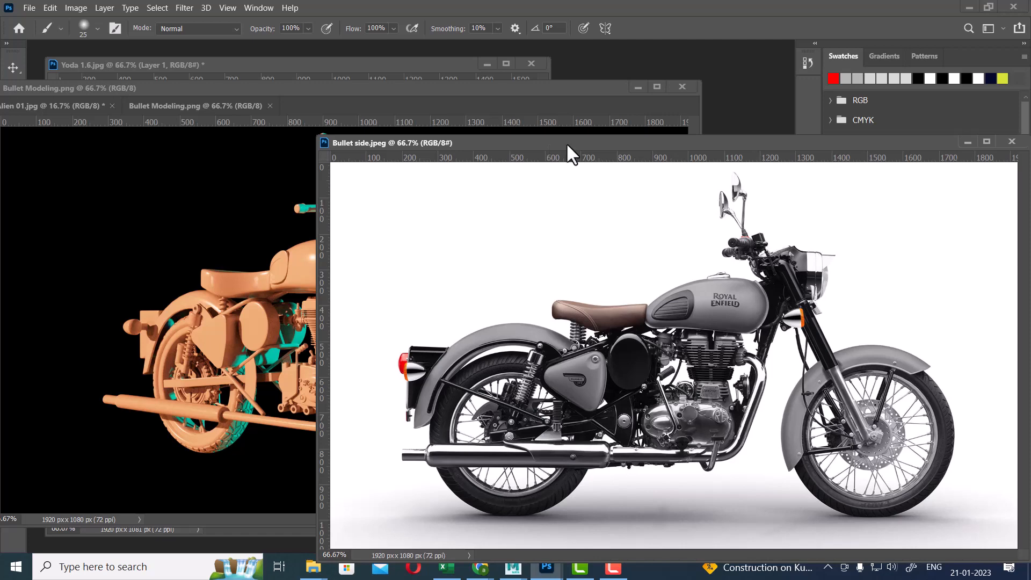
Arrange the Bullet Modeling.png and Bullet side.jpeg windows side by side so both motorcycles can be compared.
left_click_drag(586, 144, 628, 118)
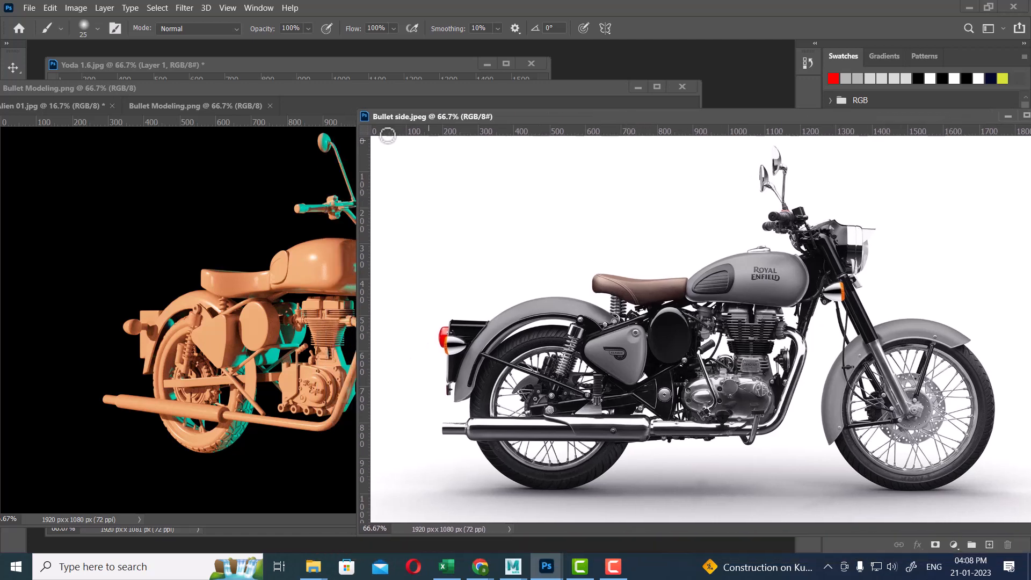
left_click(345, 92)
left_click_drag(363, 88, 313, 86)
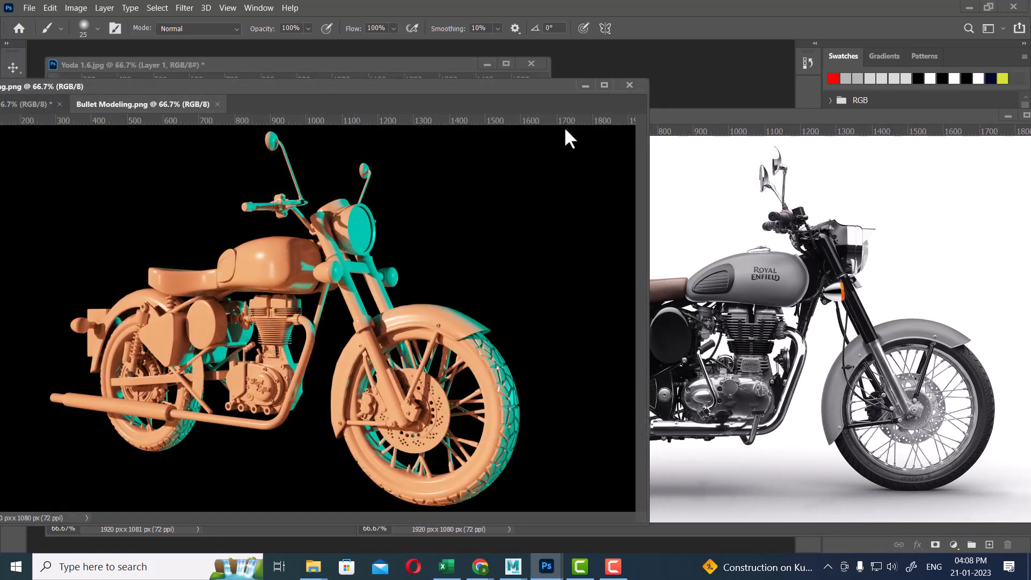
left_click_drag(683, 114, 736, 115)
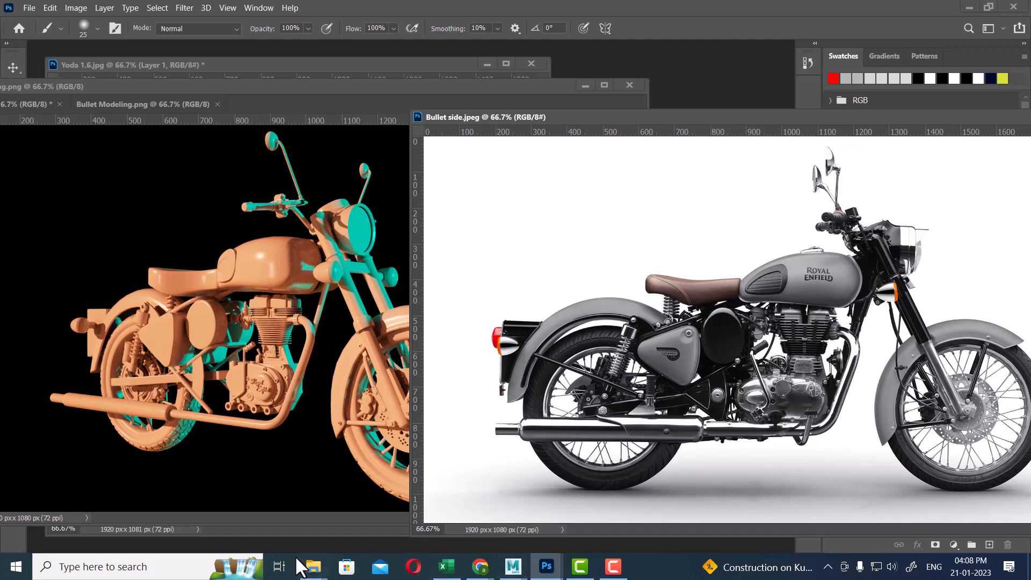
Switch to File Explorer and look over the reference images in the 1 Bullet Modeling & Texturing folder.
left_click(241, 535)
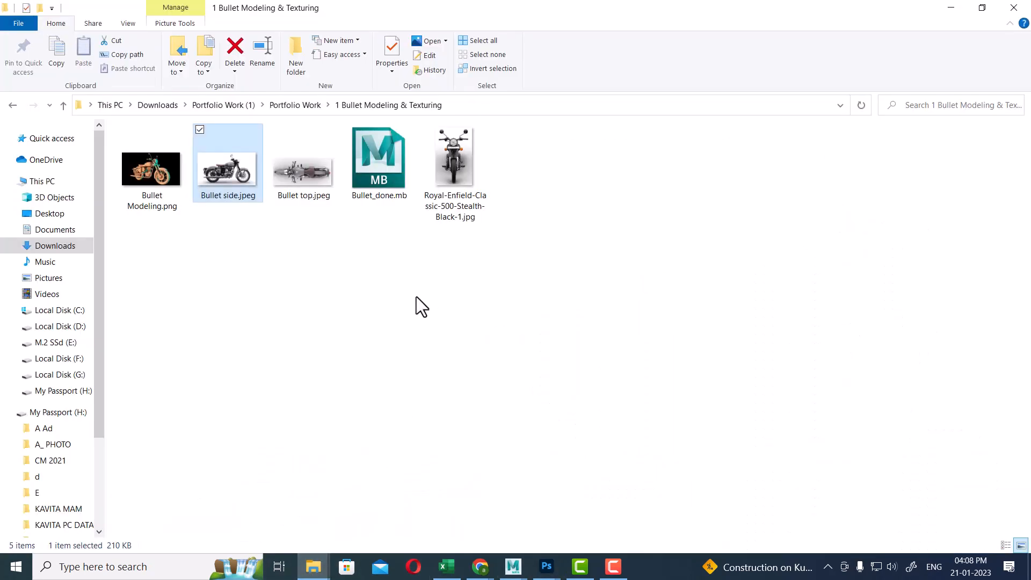
left_click(417, 303)
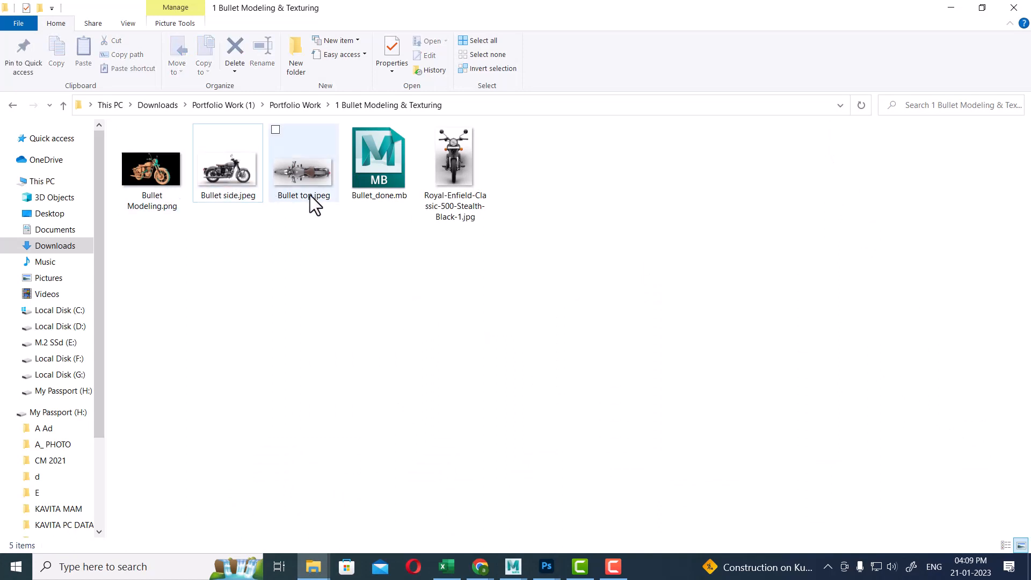
left_click(230, 175)
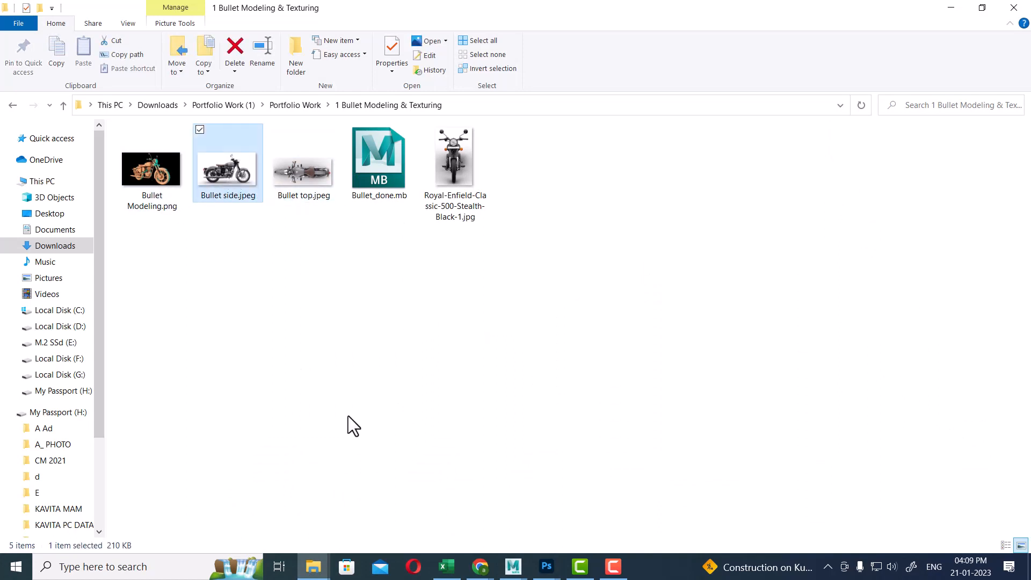
left_click(512, 432)
Switch to the untitled Maya scene and view the whole motorcycle model from the side and the front.
left_click(511, 568)
left_click(486, 538)
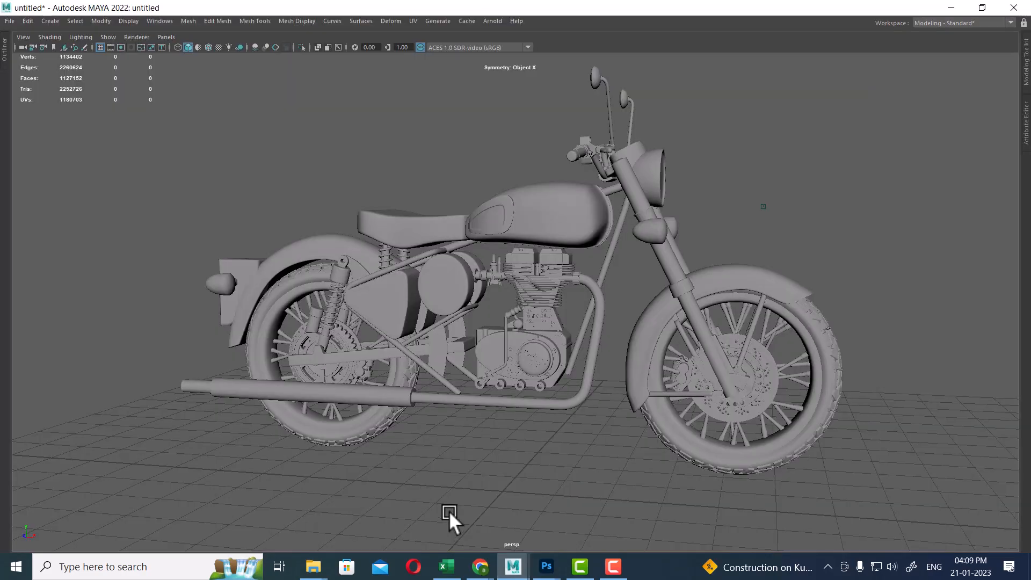
left_click_drag(467, 503, 387, 476, "alt")
right_click_drag(386, 476, 424, 368, "alt")
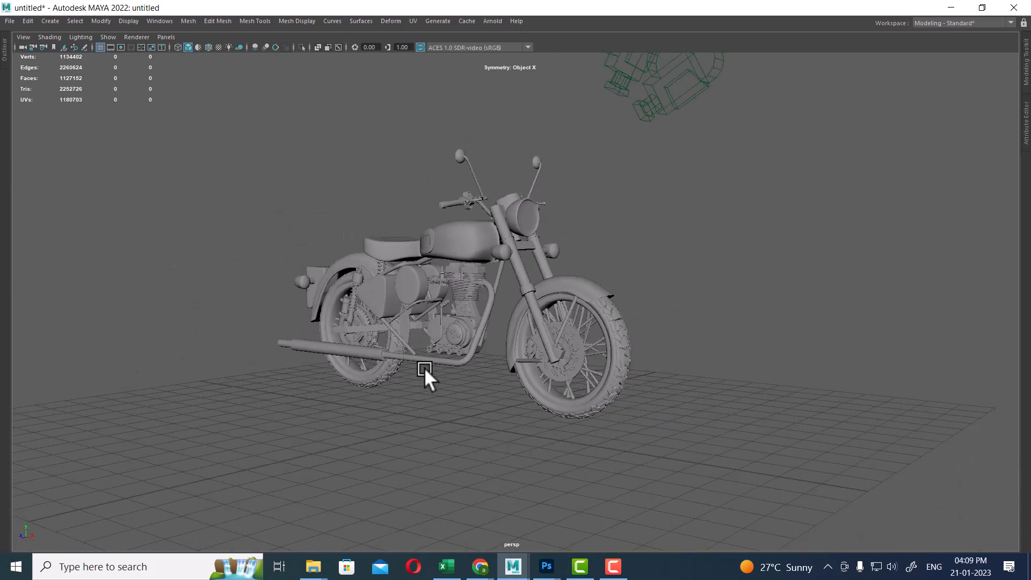
left_click_drag(424, 367, 448, 372, "alt")
Select the entire motorcycle, open its material attributes, and clear the selection.
left_click_drag(184, 154, 650, 491)
right_click_drag(433, 261, 507, 482)
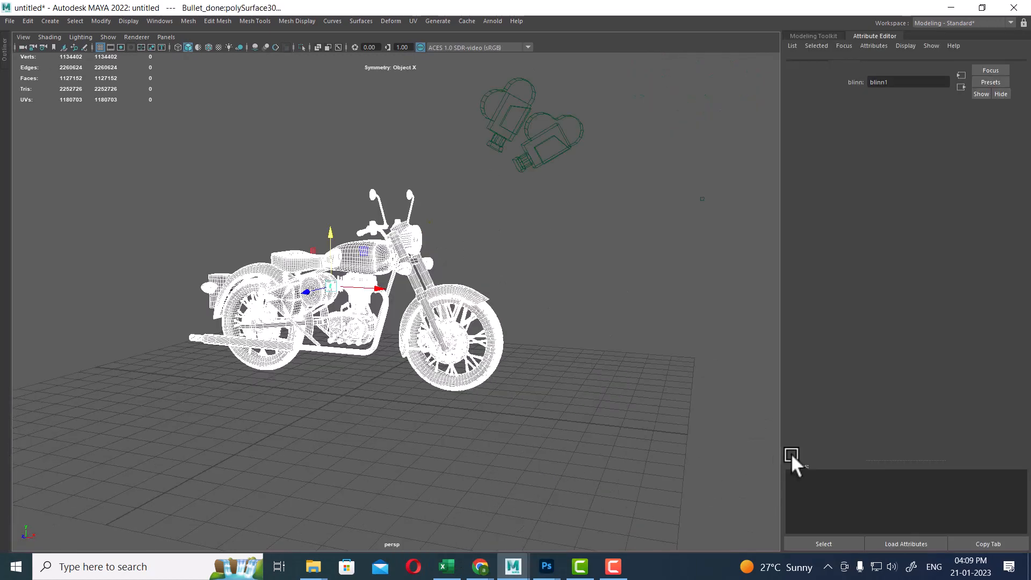
left_click(665, 440)
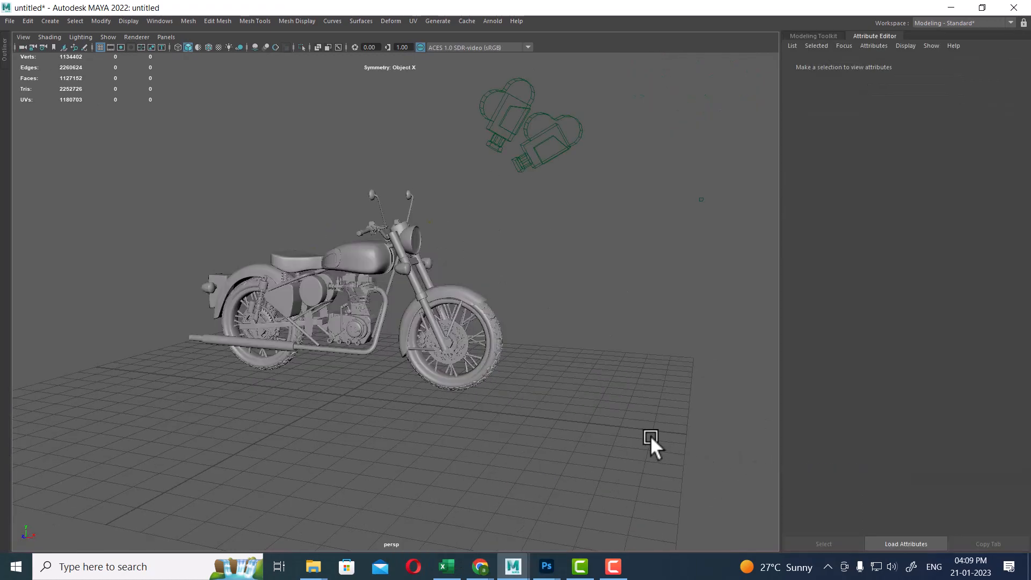
Examine the motorcycle's fuel tank, engine, front fork and front mudguard up close from several angles.
mouse_move(557, 382)
right_mouse_down("alt")
mouse_move(601, 454)
mouse_move(657, 475)
right_mouse_up("alt")
middle_click_drag(657, 474, 654, 430, "alt")
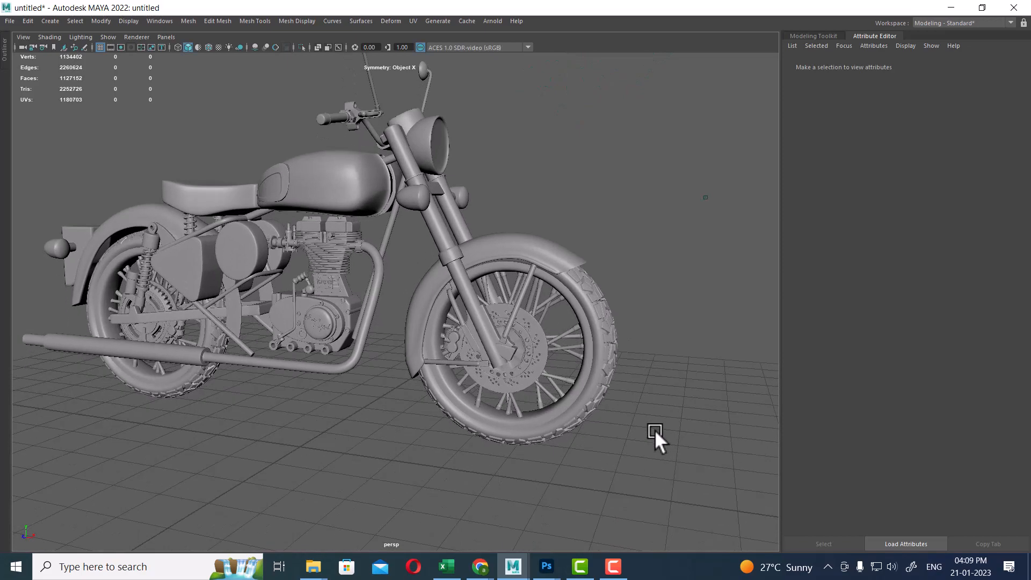
left_click_drag(655, 429, 640, 420, "alt")
middle_click_drag(451, 279, 474, 353, "alt")
right_click_drag(474, 353, 420, 305, "alt")
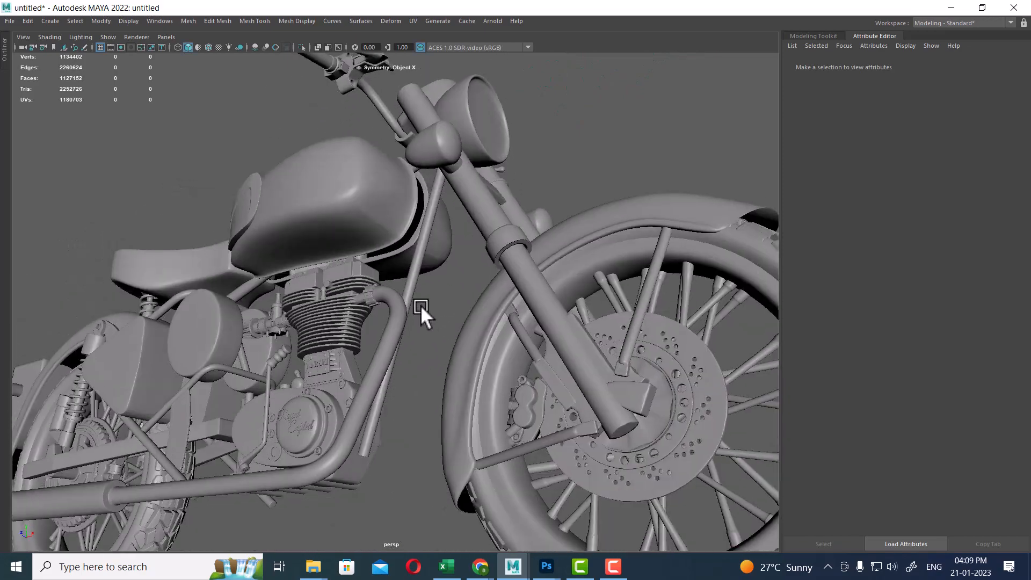
left_click_drag(420, 305, 426, 327, "alt")
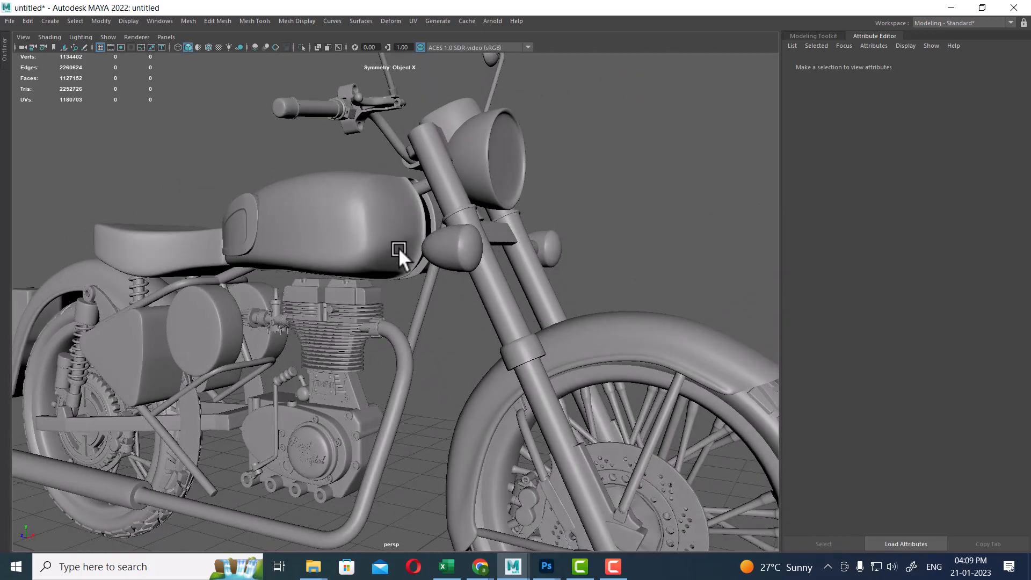
left_click_drag(398, 247, 397, 255, "alt")
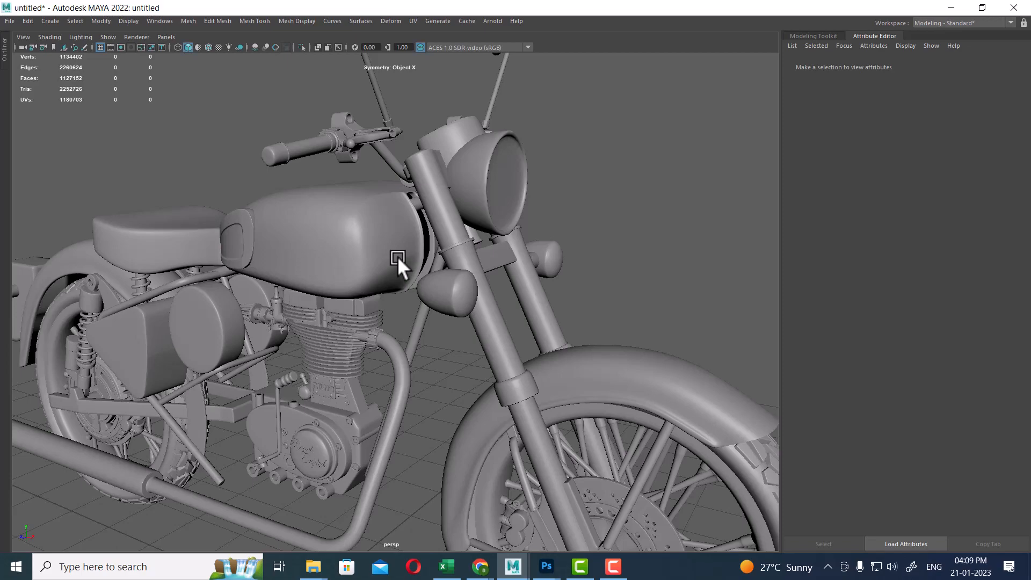
left_click_drag(478, 327, 427, 290, "alt")
right_click_drag(427, 290, 413, 342, "alt")
middle_click_drag(413, 343, 446, 397, "alt")
left_click_drag(447, 398, 450, 295, "alt")
Isolate the front mudguard by selecting it and hiding all unselected objects.
left_click(465, 278)
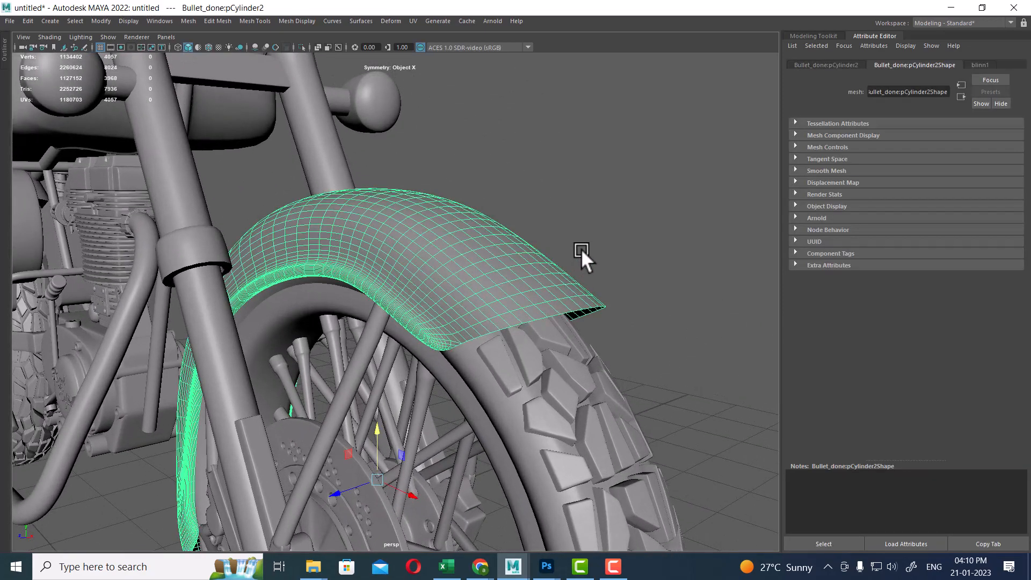
left_click(580, 249)
left_click_drag(568, 382, 531, 356, "alt")
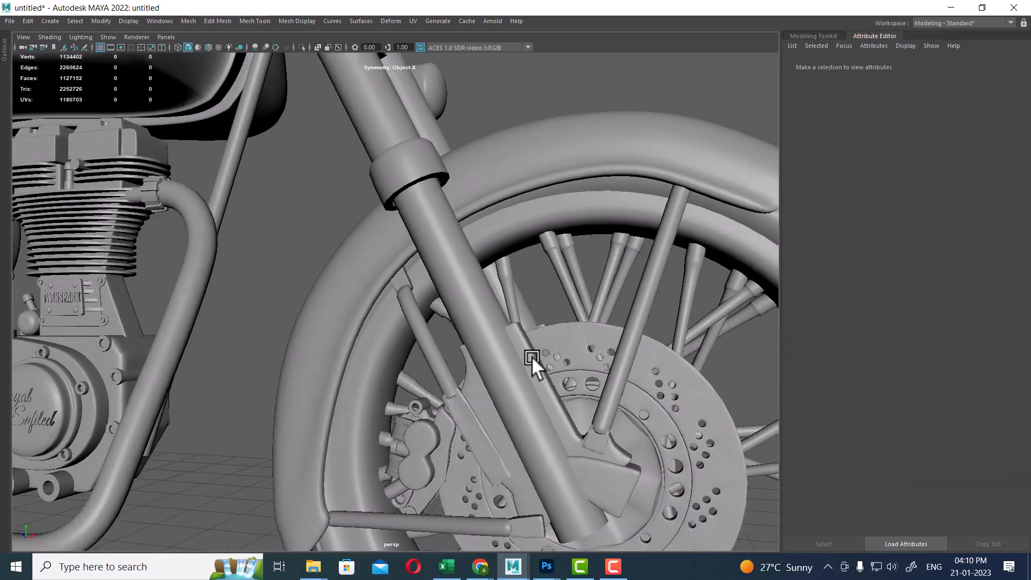
left_click_drag(552, 315, 555, 140, "alt")
left_click(568, 126)
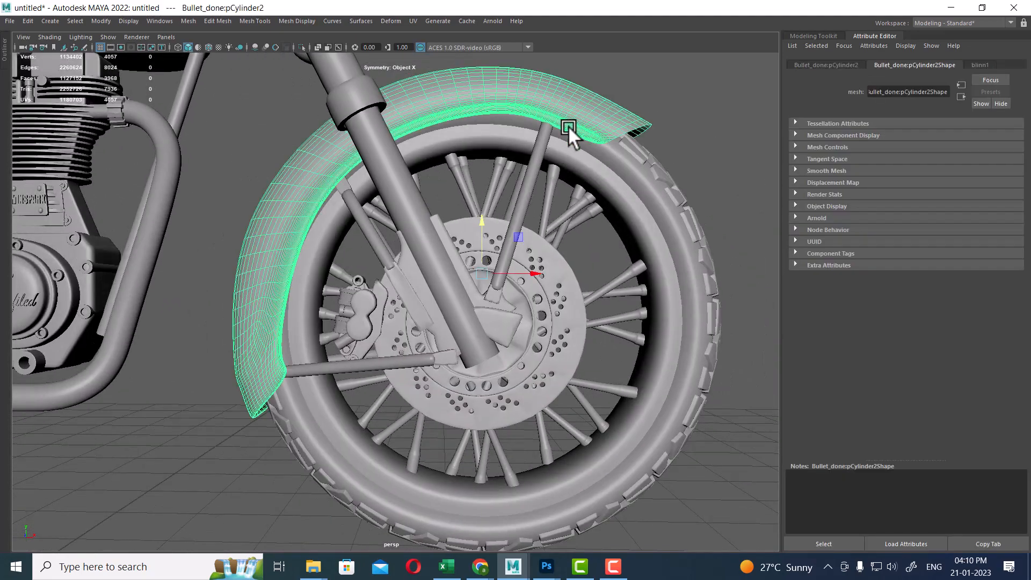
key("alt+h")
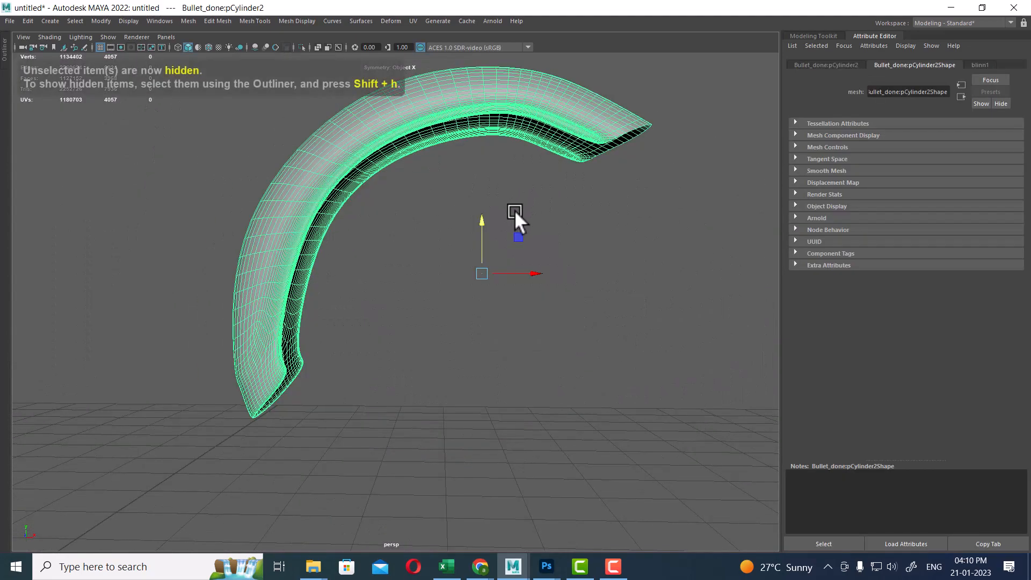
key("space")
left_click_drag(494, 317, 459, 289)
key("space")
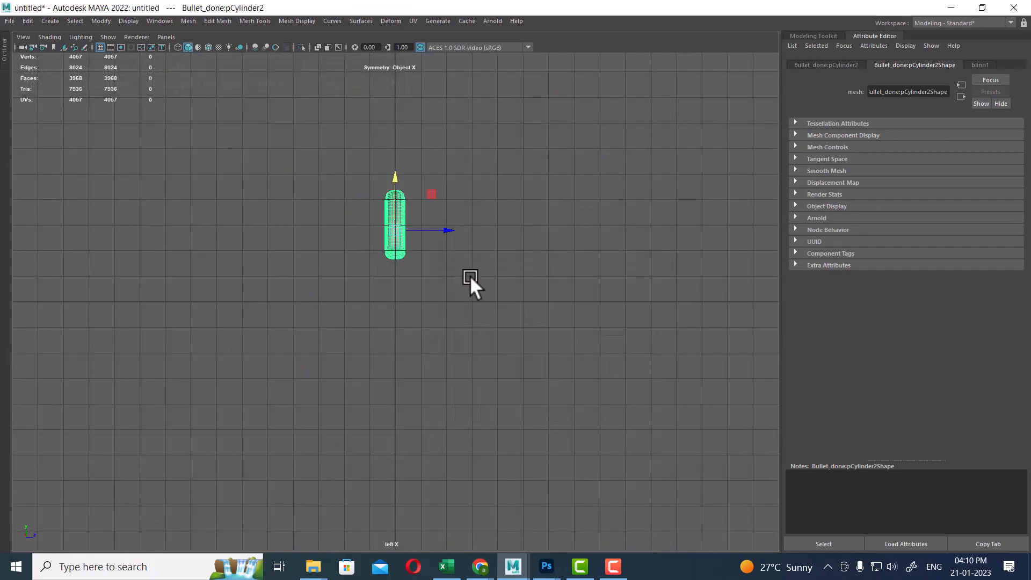
Switch to the front view, frame the mudguard large in side profile, and deselect it.
key("space")
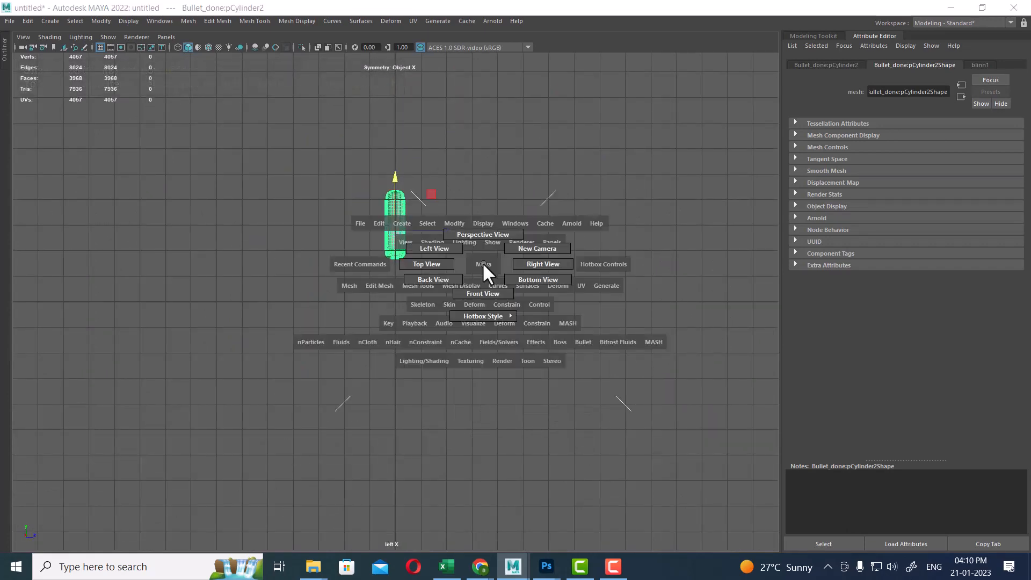
left_click_drag(483, 263, 483, 292)
right_click_drag(483, 292, 584, 294, "alt")
middle_click_drag(584, 295, 295, 431, "alt")
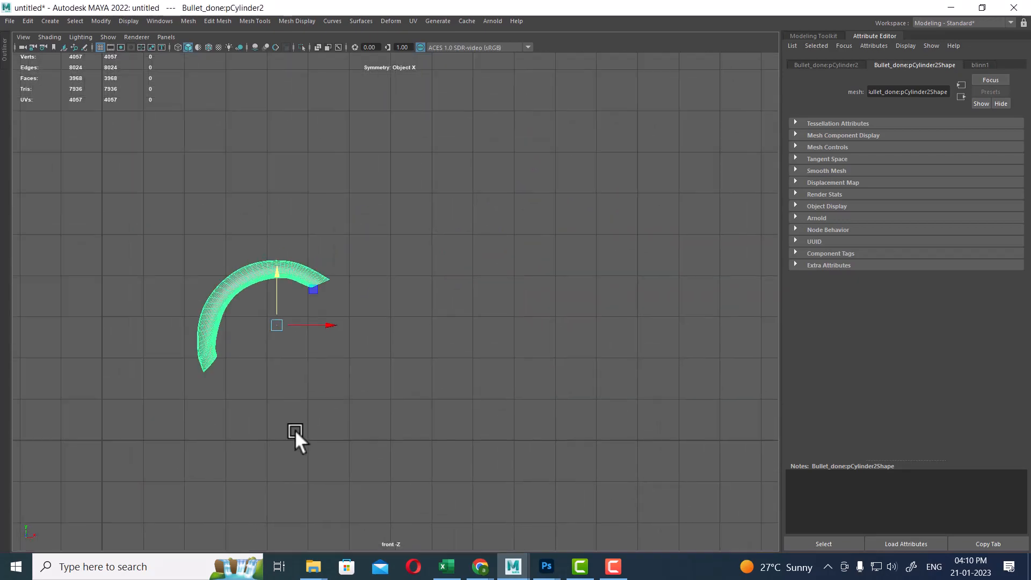
right_click_drag(295, 429, 307, 340, "alt")
middle_click_drag(307, 341, 583, 375, "alt")
right_click_drag(583, 376, 498, 326, "alt")
middle_click_drag(498, 325, 508, 271, "alt")
right_click_drag(508, 271, 571, 327, "alt")
middle_click_drag(537, 277, 551, 307, "alt")
right_click_drag(552, 307, 592, 398, "alt")
left_click(583, 424)
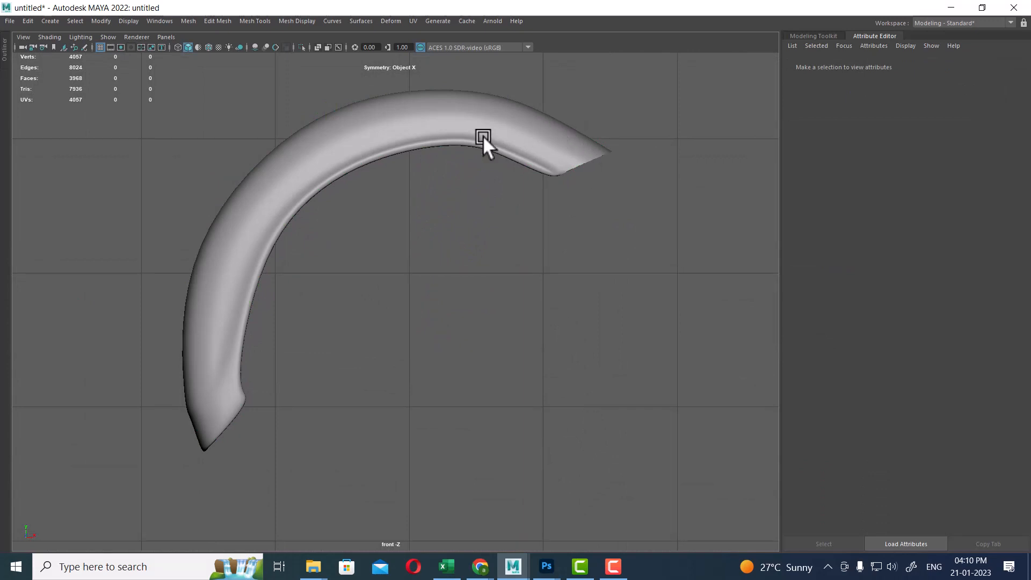
Draw a three-point circular arc of about 1.55 cm radius along the mudguard's inner edge, from its rear end to its front end.
left_click(51, 20)
mouse_move(79, 103)
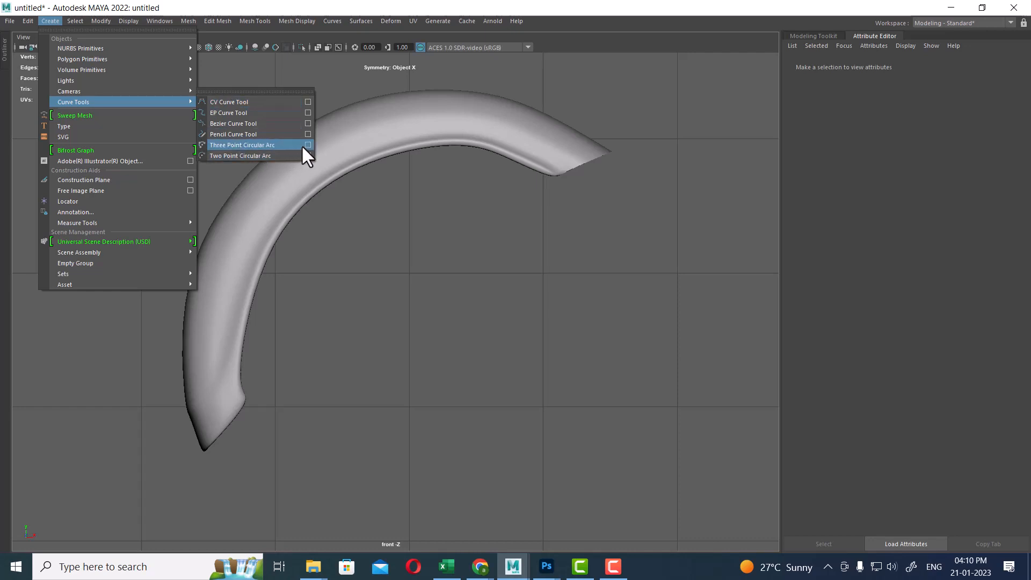
left_click(262, 145)
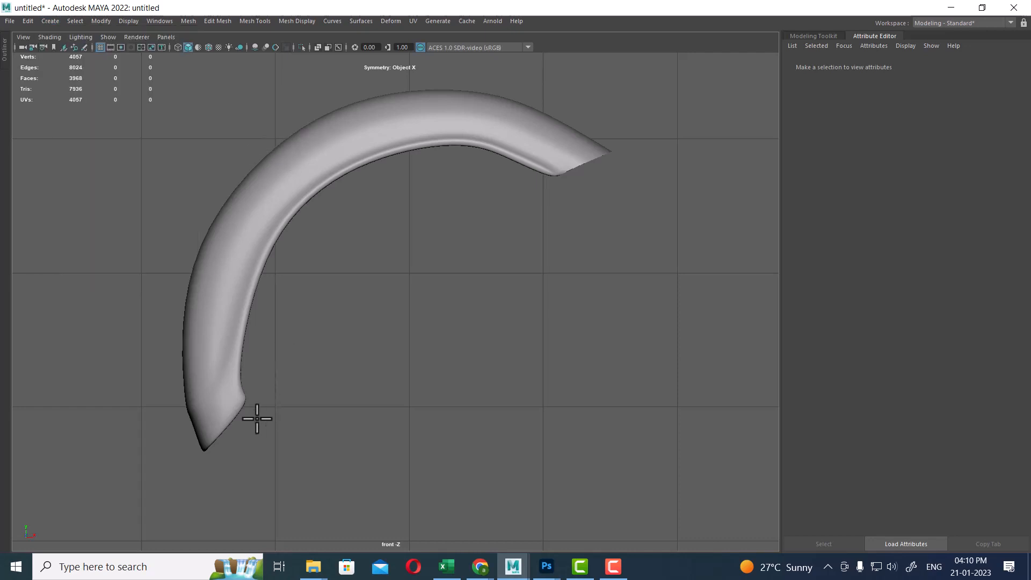
left_click(249, 403)
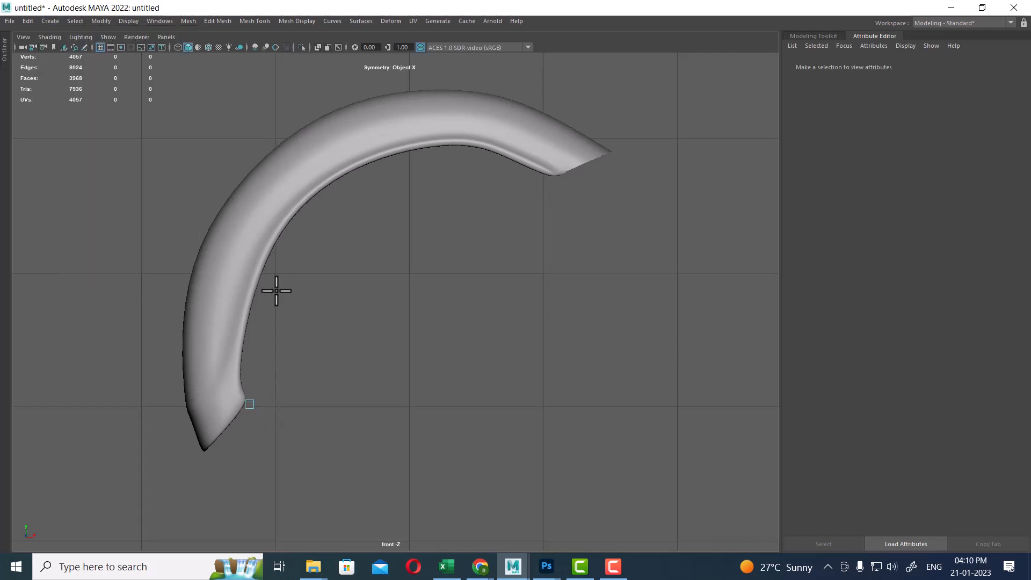
left_click(293, 224)
left_click(556, 177)
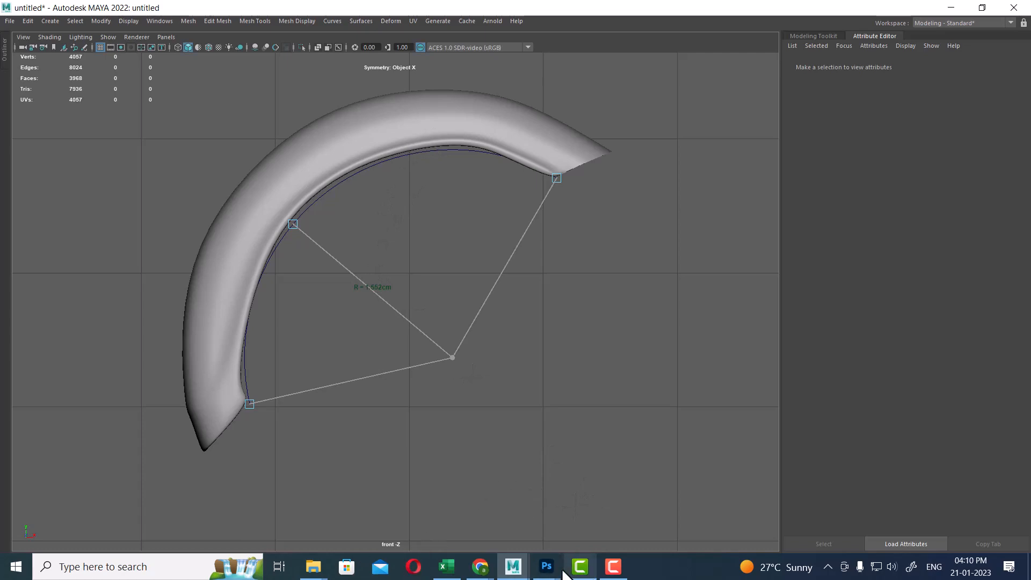
Review the front mudguard on the Bullet Modeling.png render in Photoshop and return to the arc in the untitled Maya scene.
left_click(546, 567)
left_click(803, 523)
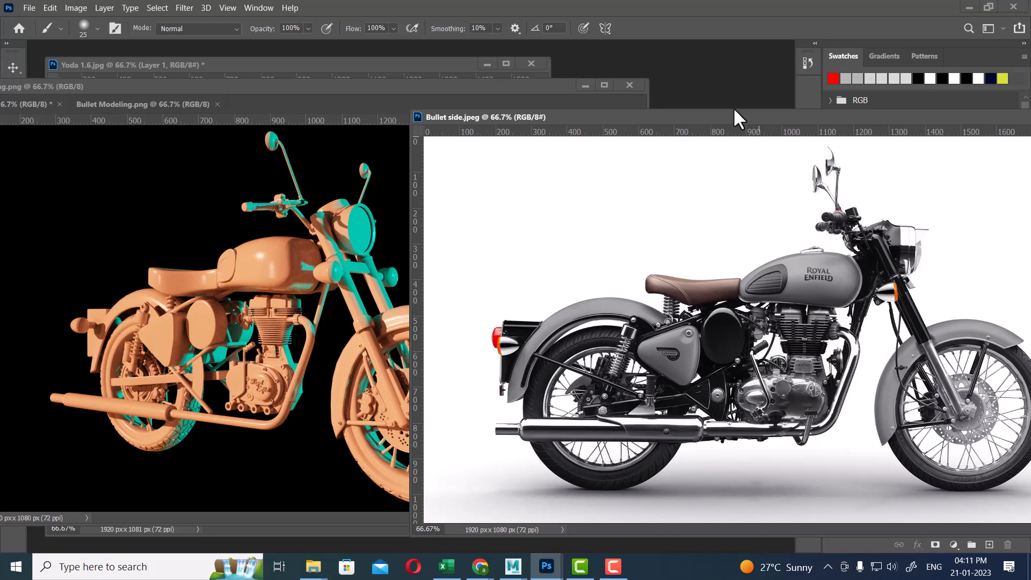
left_click(428, 87)
mouse_move(428, 86)
left_mouse_down()
mouse_move(404, 84)
mouse_move(423, 101)
left_mouse_up()
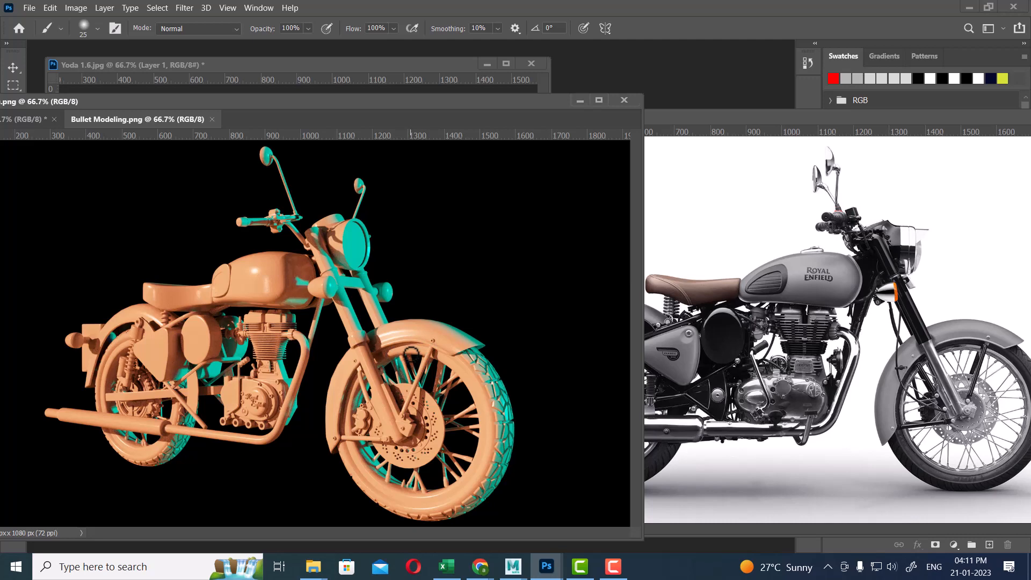
mouse_move(518, 573)
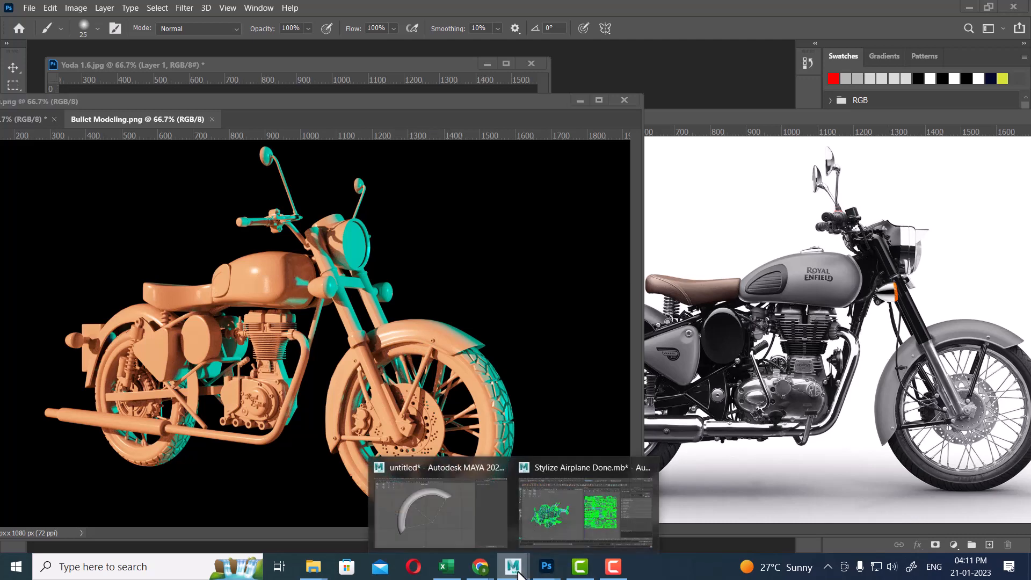
left_click(465, 512)
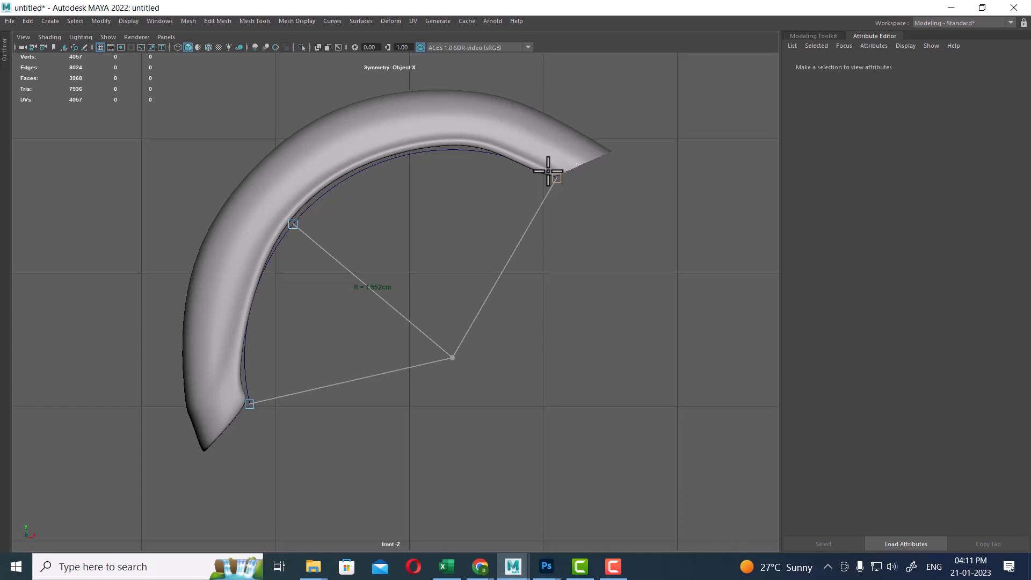
Switch to Photoshop and brush a red line along the front mudguard's inner edge on both Bullet Modeling.png and Bullet side.jpeg.
left_click(544, 570)
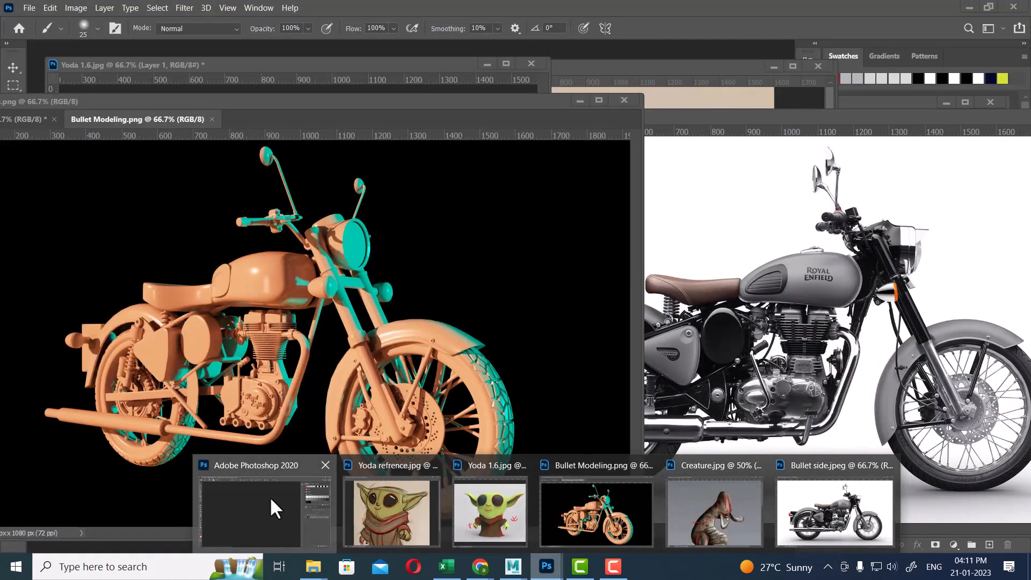
left_click(271, 500)
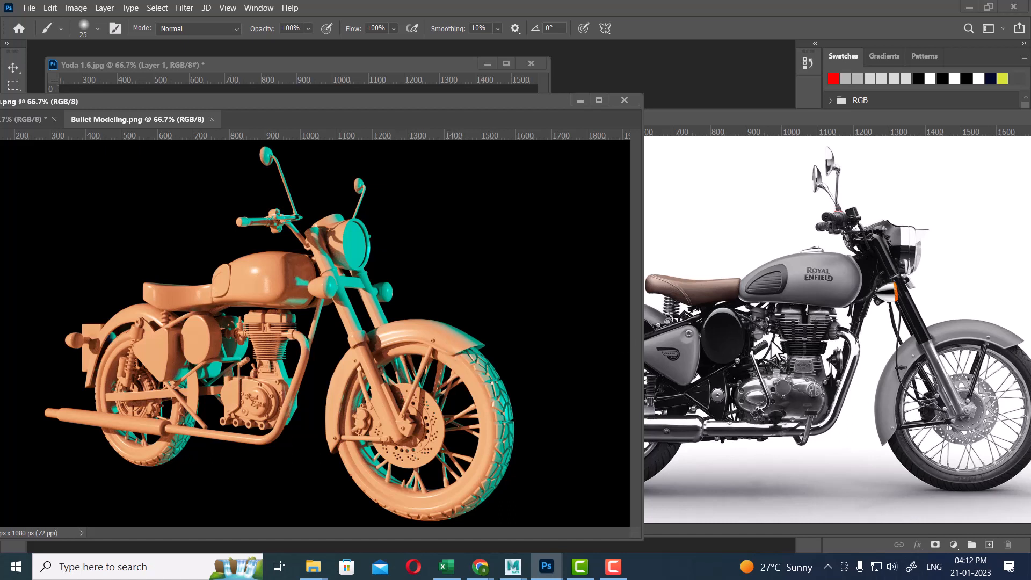
mouse_move(335, 425)
left_mouse_down()
mouse_move(346, 379)
mouse_move(371, 356)
mouse_move(438, 347)
left_mouse_up()
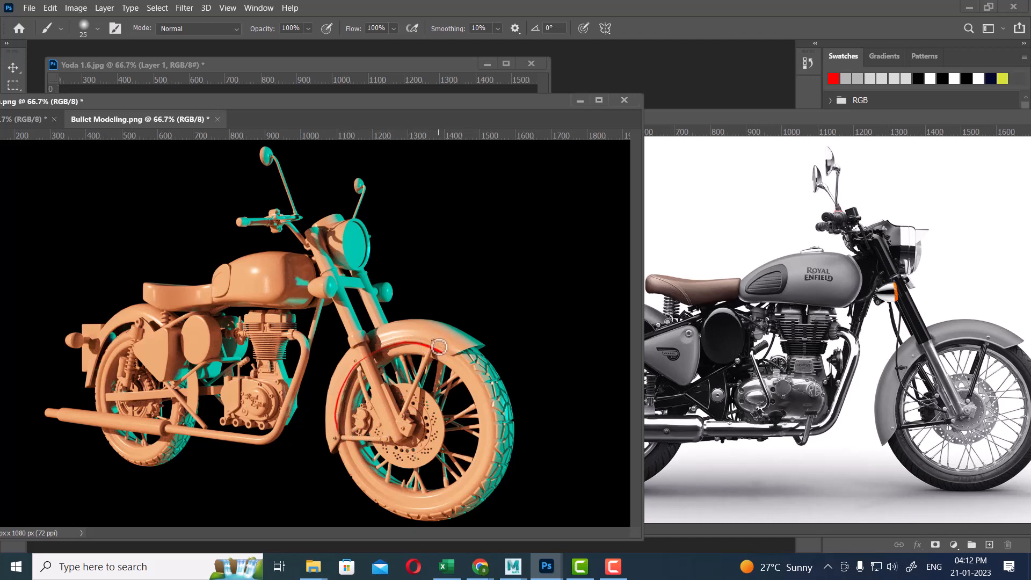
left_click(997, 344)
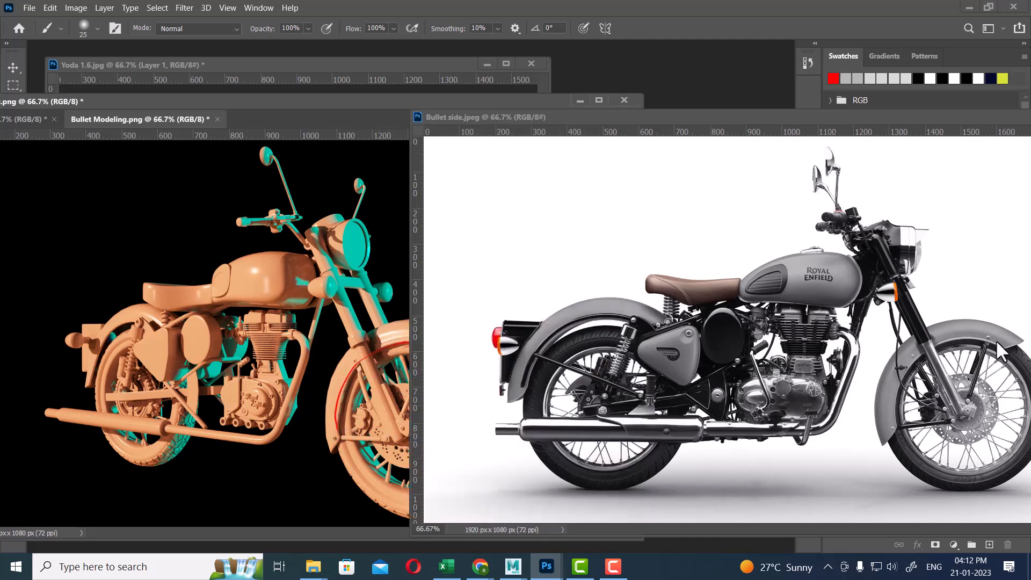
mouse_move(996, 344)
left_mouse_down()
mouse_move(935, 343)
mouse_move(907, 372)
mouse_move(899, 428)
left_mouse_up()
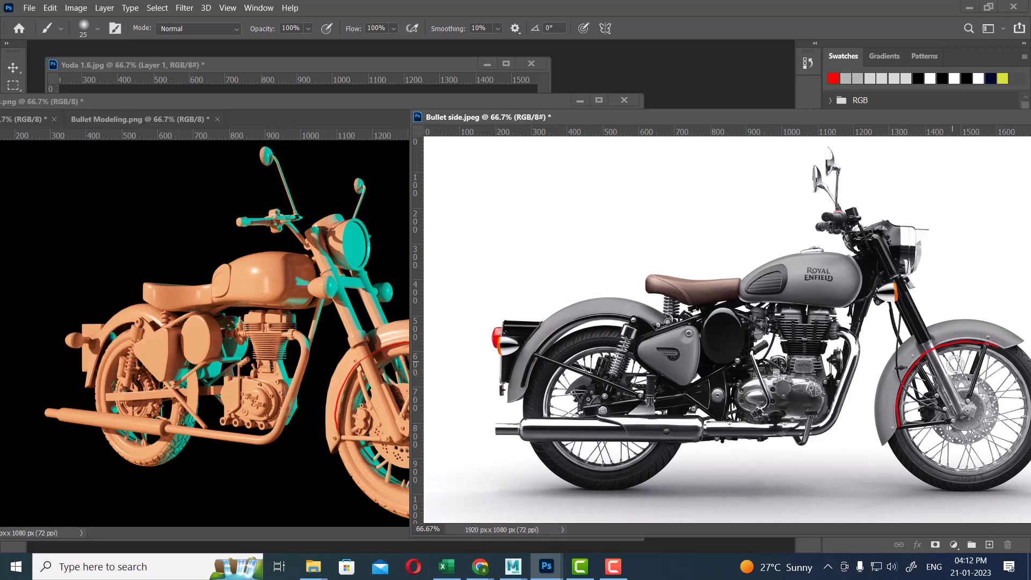
Examine the front mudguard's inner edge and red line on Bullet side.jpeg at 300% zoom.
left_click(361, 400)
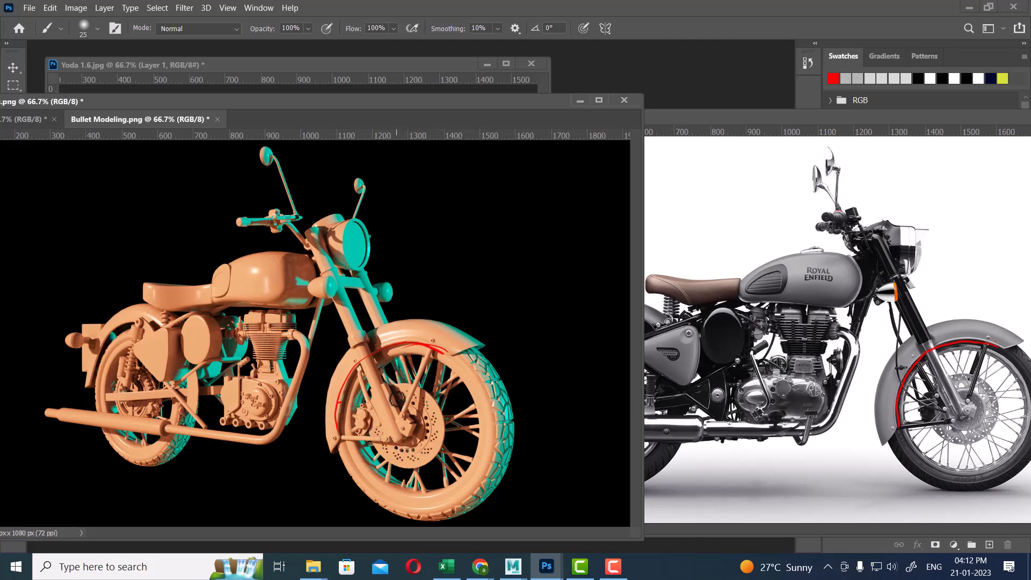
left_click(767, 509)
key("ctrl+plus")
key("ctrl+plus")
key("ctrl+plus")
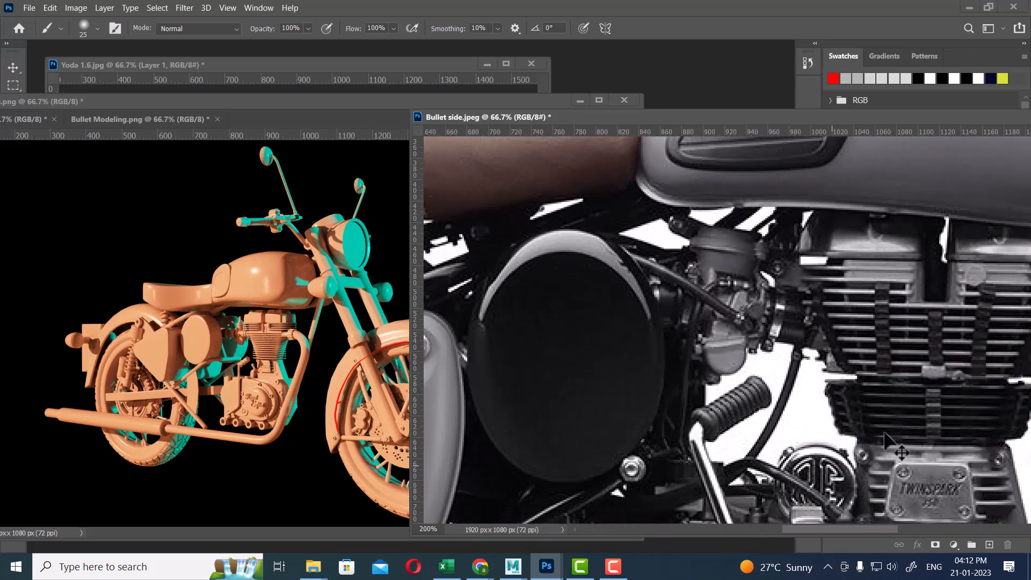
left_click_drag(912, 375, 600, 281)
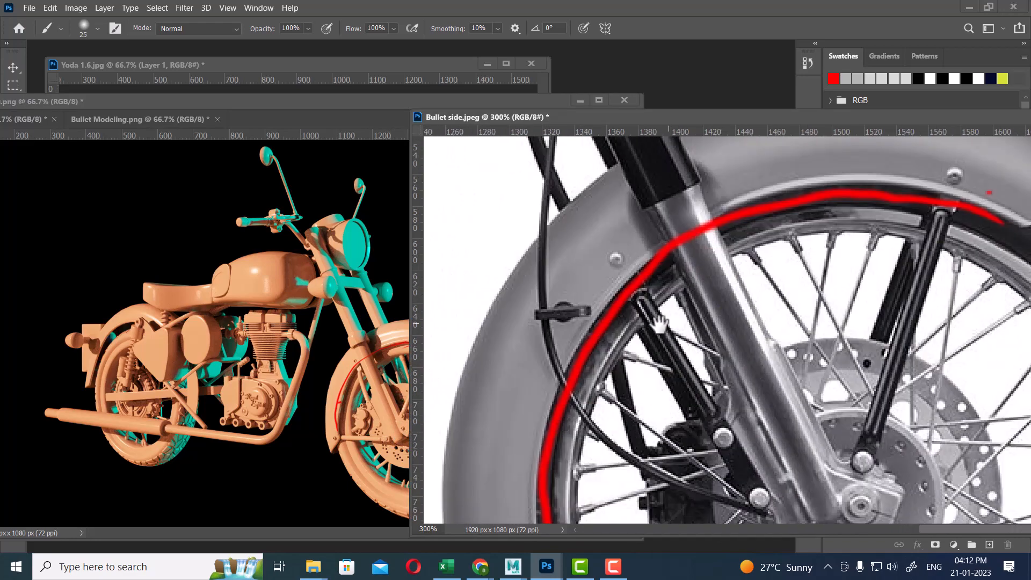
left_click_drag(669, 325, 616, 343)
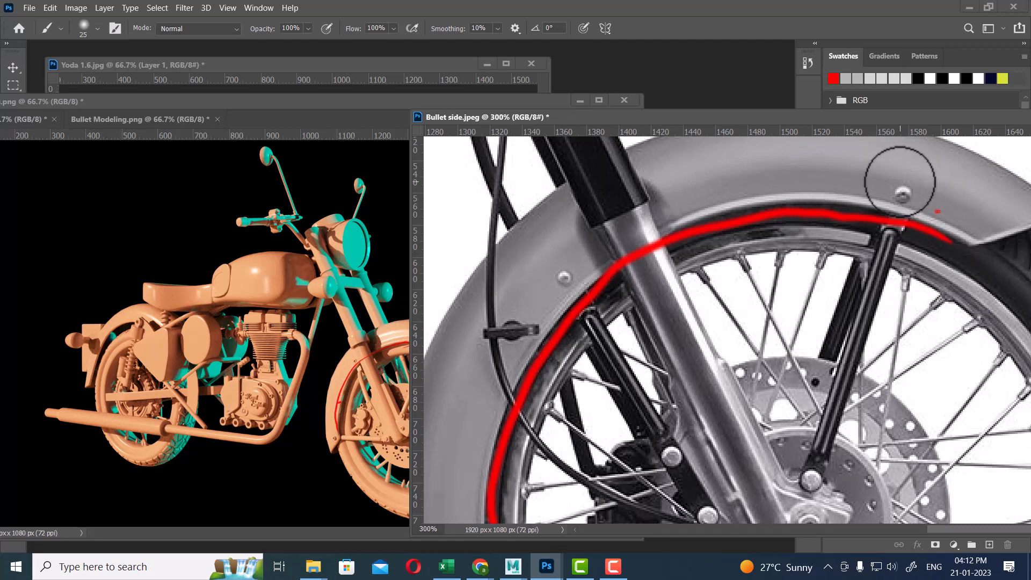
Examine the front mudguard's inner edge and the wheel spokes below it on Bullet Modeling.png at 300% zoom.
left_click(334, 502)
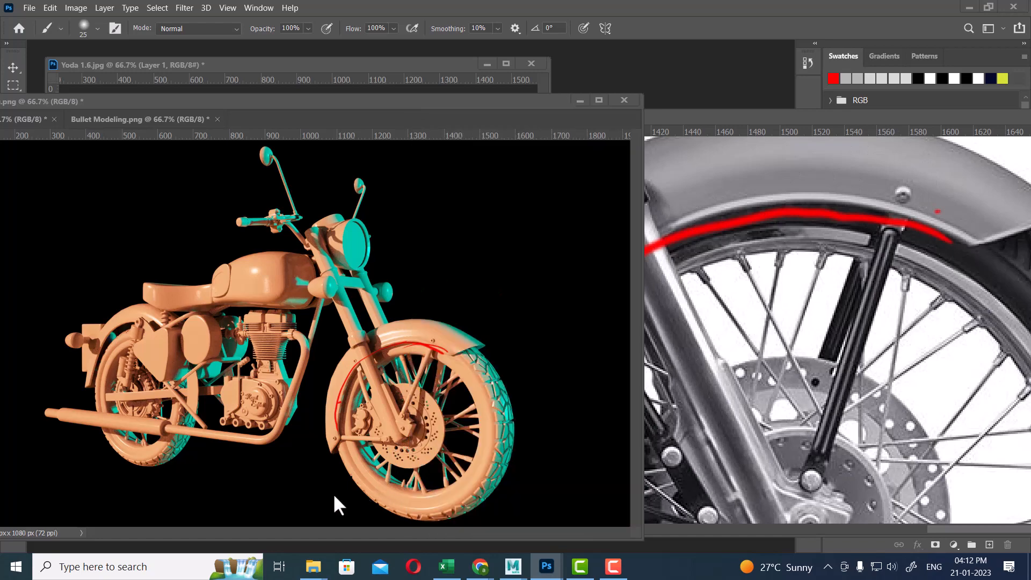
key("ctrl+plus")
key("ctrl+plus")
key("ctrl+plus")
key("ctrl+plus")
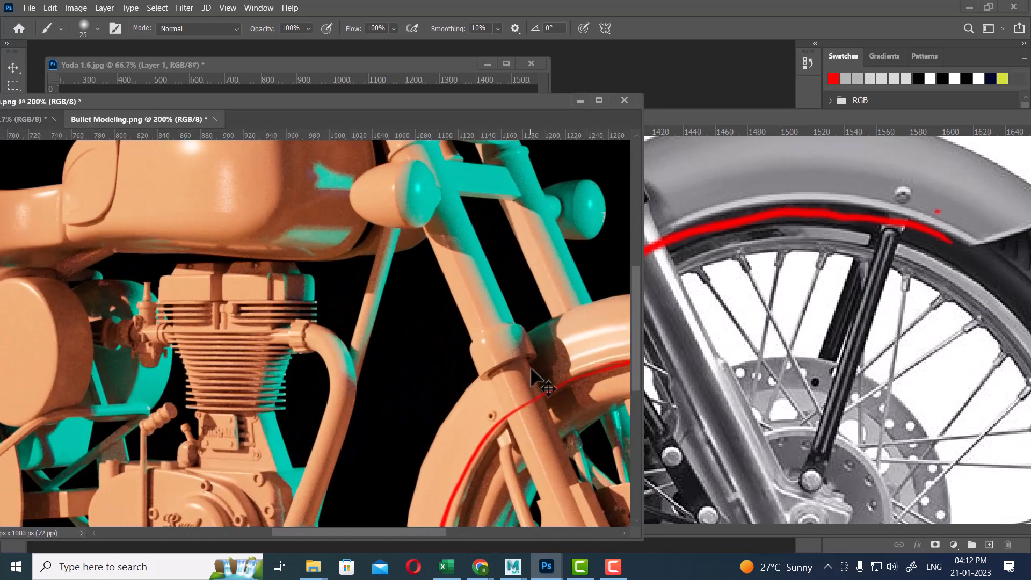
left_click_drag(444, 323, 131, 277)
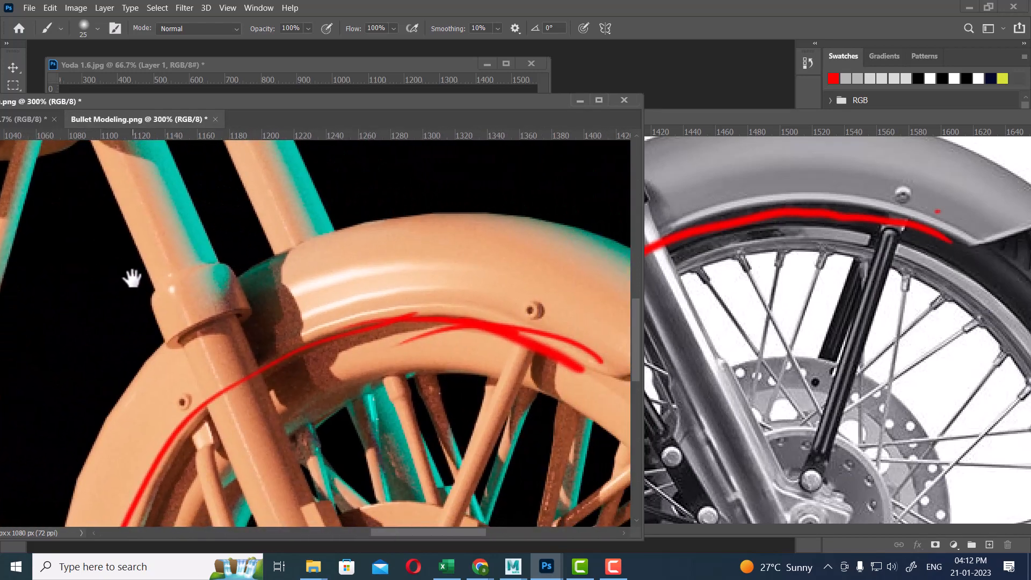
left_click_drag(368, 311, 295, 303)
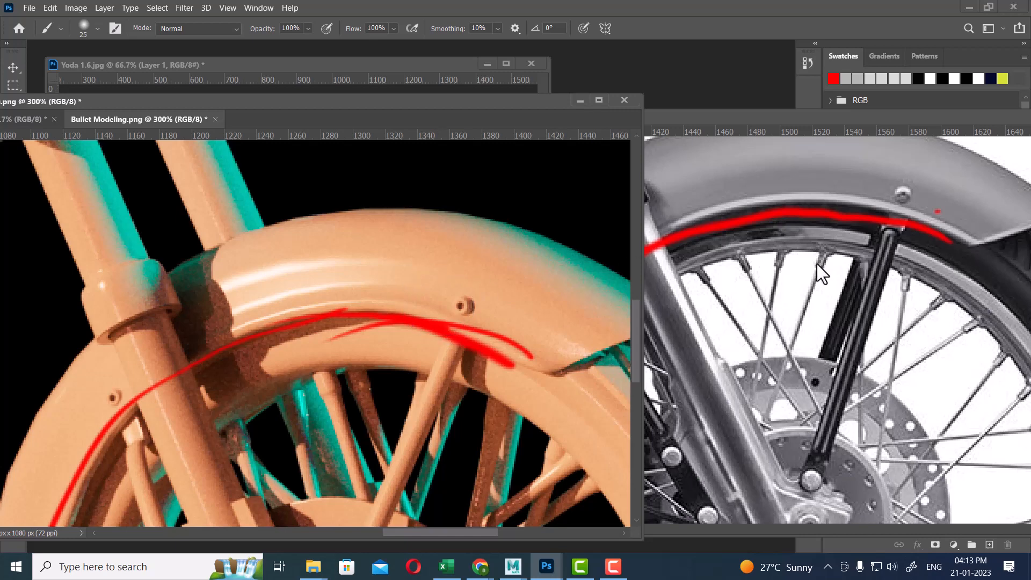
left_click_drag(423, 437, 258, 184)
left_click_drag(460, 361, 510, 414)
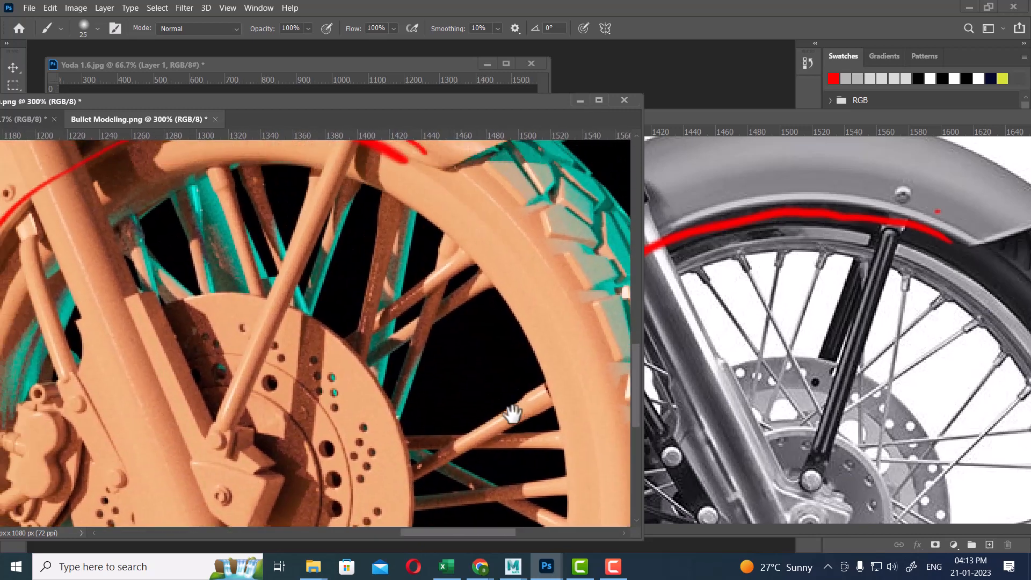
Reduce the brush size to 3 and mark a spoke's outer end at the rim in red on Bullet side.jpeg.
left_click(965, 330)
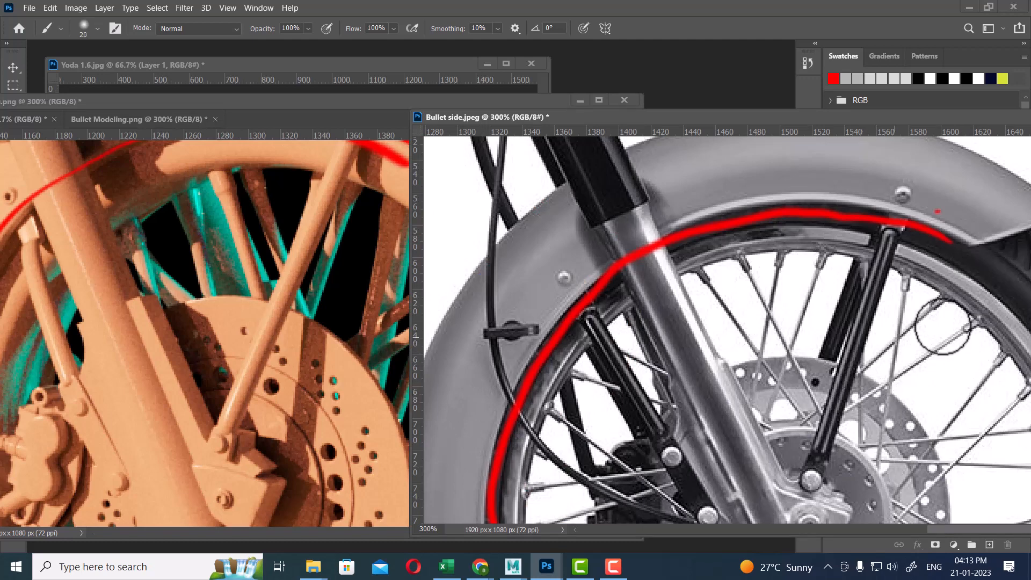
key("bracketleft")
key("bracketleft")
key("bracketleft")
key("bracketleft")
key("bracketleft")
key("bracketleft")
key("bracketleft")
key("bracketleft")
key("bracketleft")
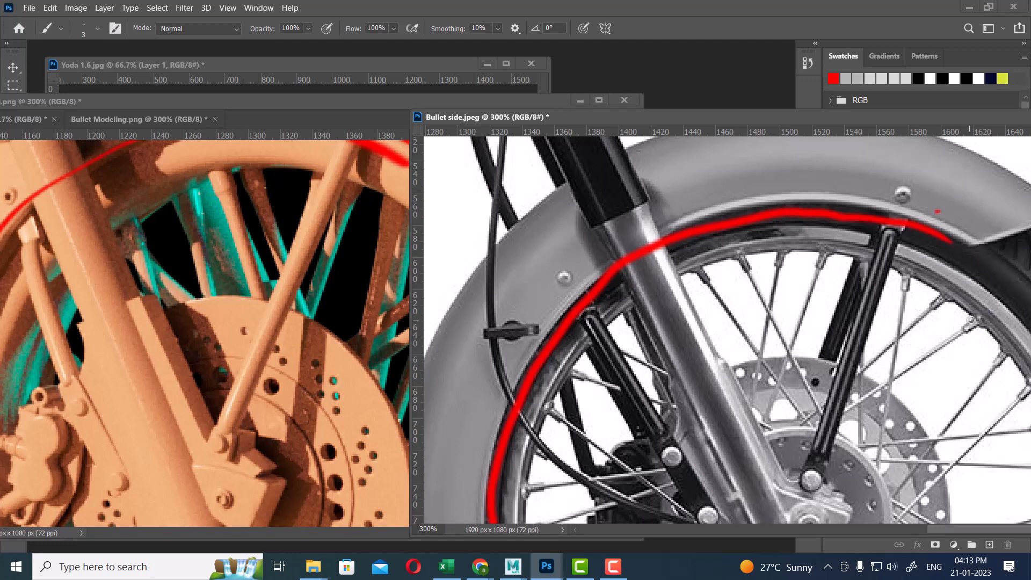
left_click_drag(965, 326, 970, 319)
Compare the front wheel's spokes, rim and tyre on Bullet Modeling.png and Bullet side.jpeg.
left_click(354, 360)
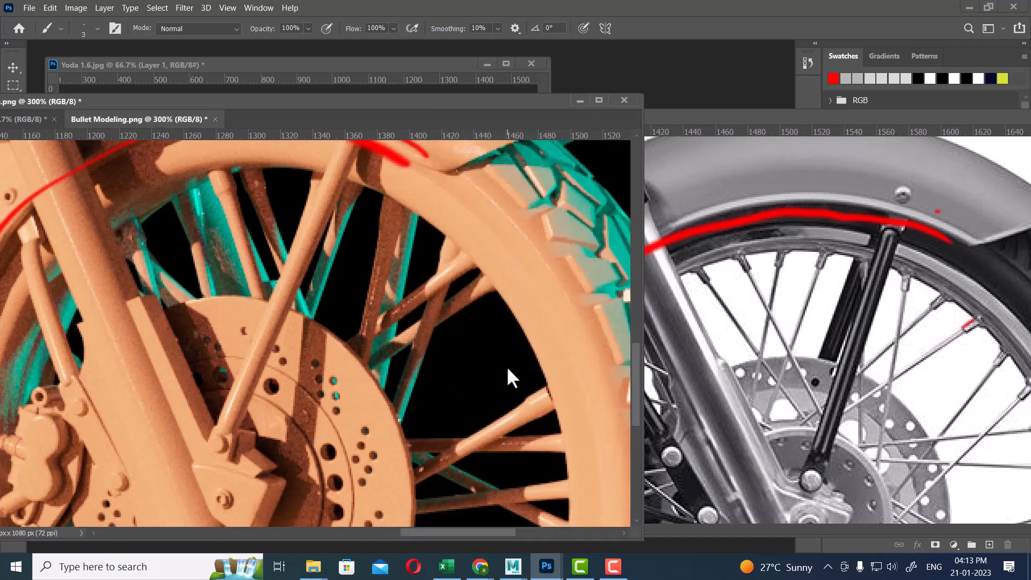
key("ctrl+minus")
key("ctrl+minus")
key("ctrl+minus")
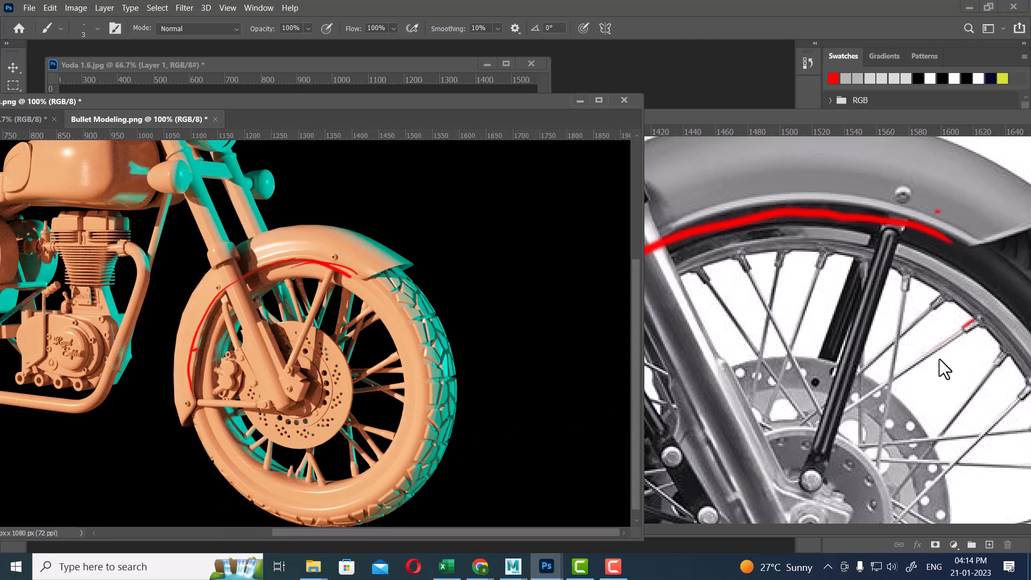
left_click(913, 337)
left_click_drag(952, 302, 659, 229)
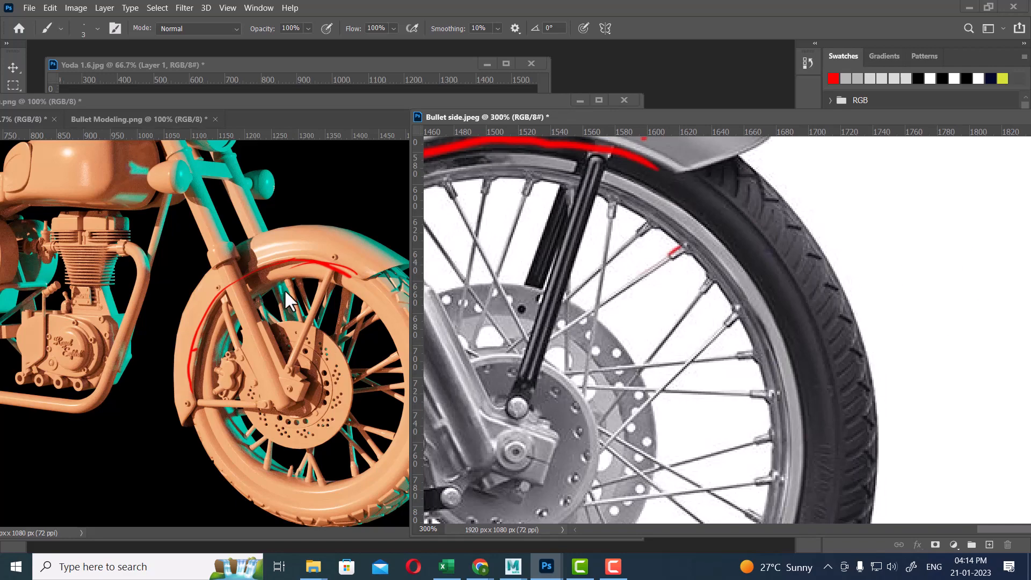
left_click(334, 182)
left_click_drag(474, 365, 427, 340)
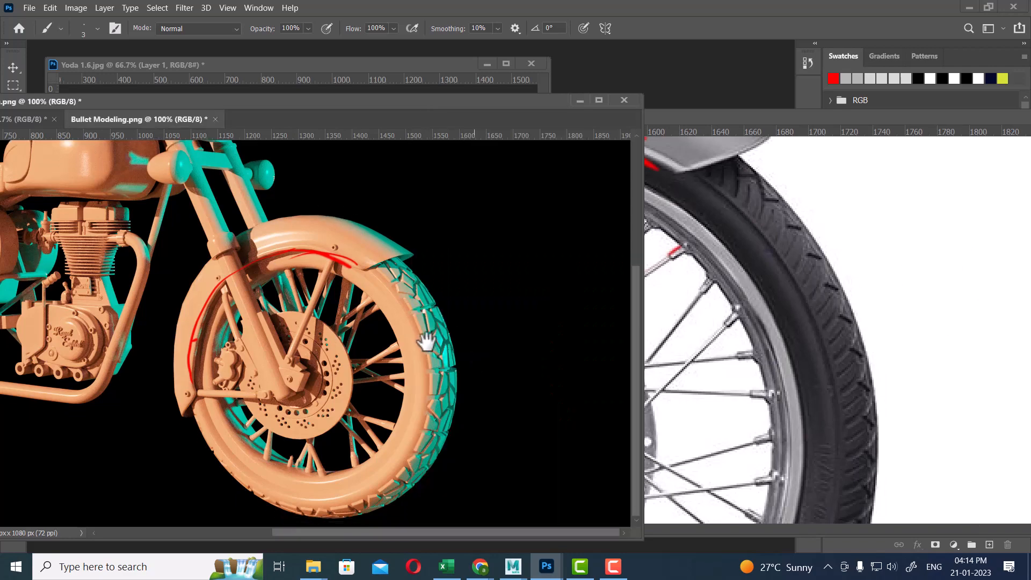
key("ctrl+plus")
key("ctrl+plus")
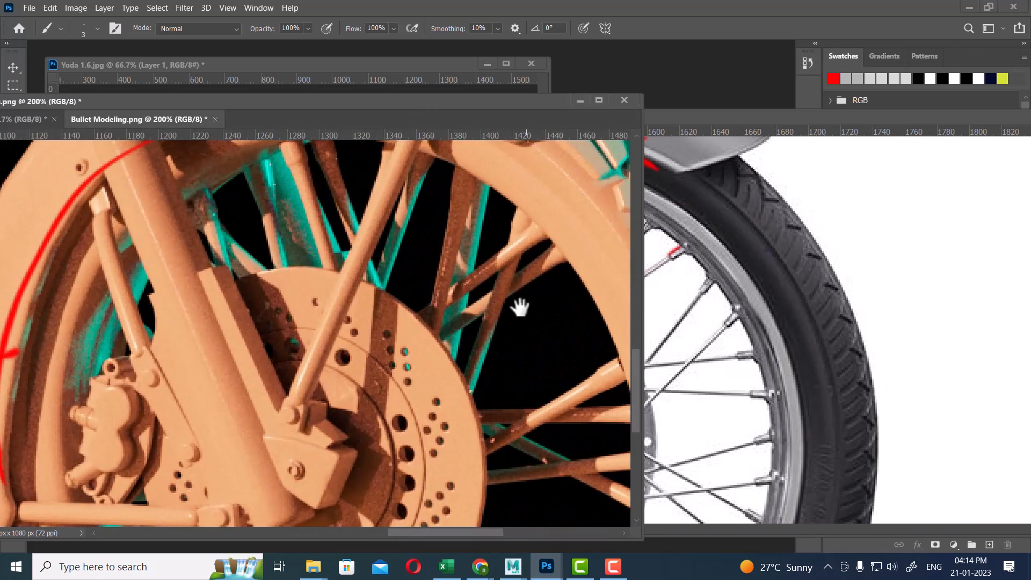
left_click_drag(519, 307, 327, 307)
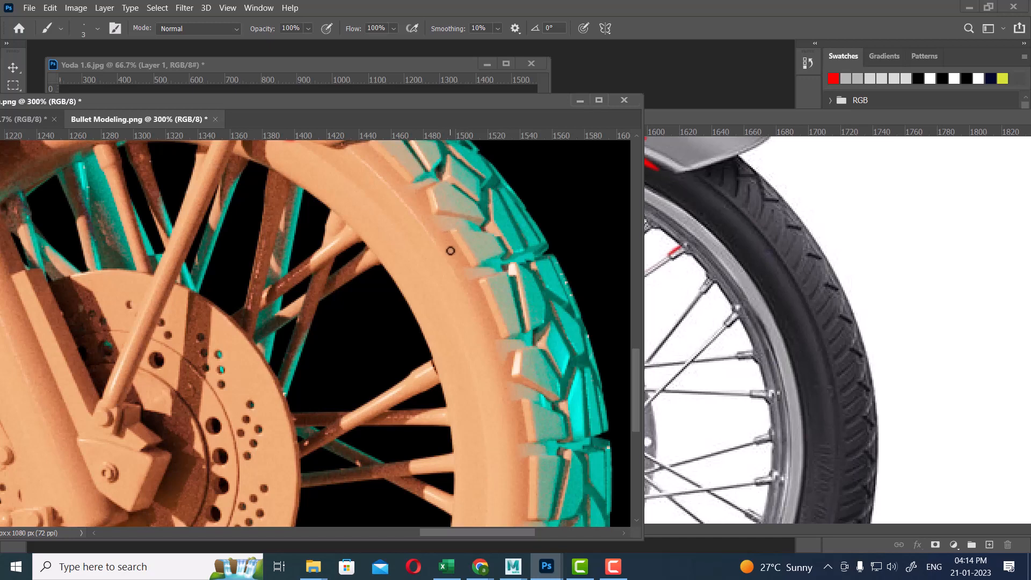
Brush red marks along the front tyre's tread edge on both Bullet side.jpeg and Bullet Modeling.png.
left_click(809, 253)
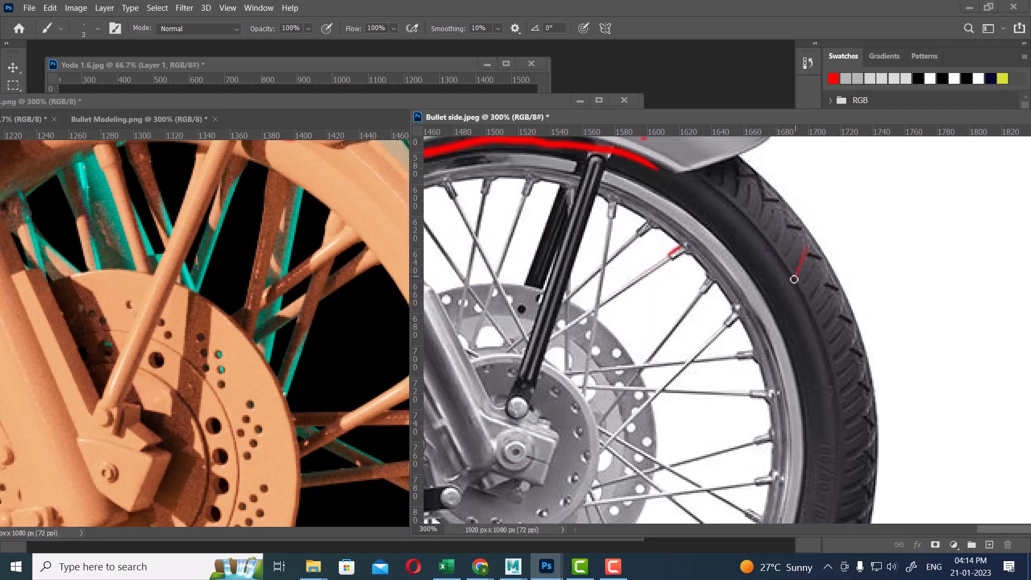
left_click_drag(795, 278, 811, 317)
left_click(368, 276)
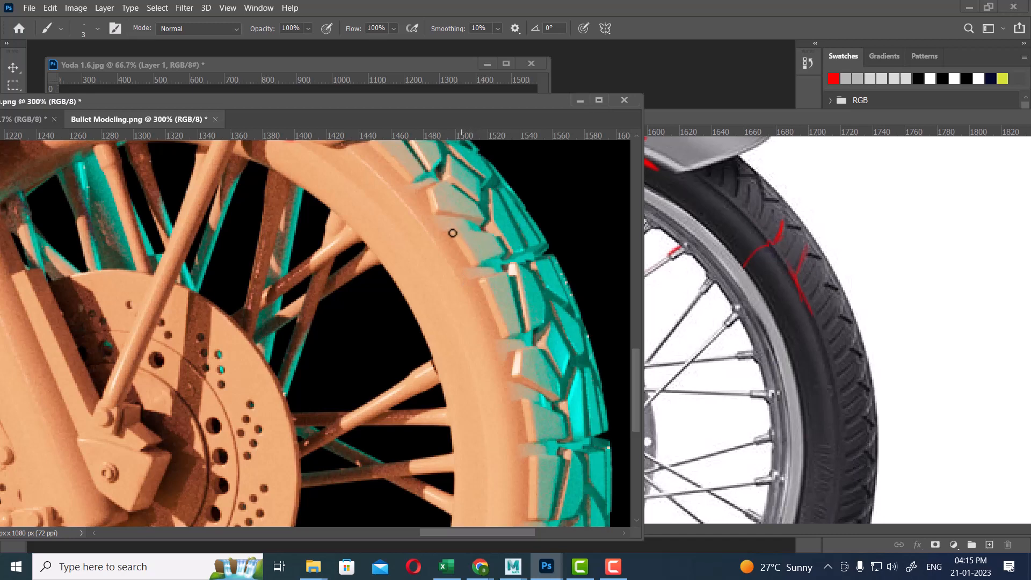
mouse_move(455, 236)
left_mouse_down()
mouse_move(470, 254)
mouse_move(449, 242)
left_mouse_up()
left_click_drag(444, 237, 479, 334)
left_click_drag(455, 258, 485, 326)
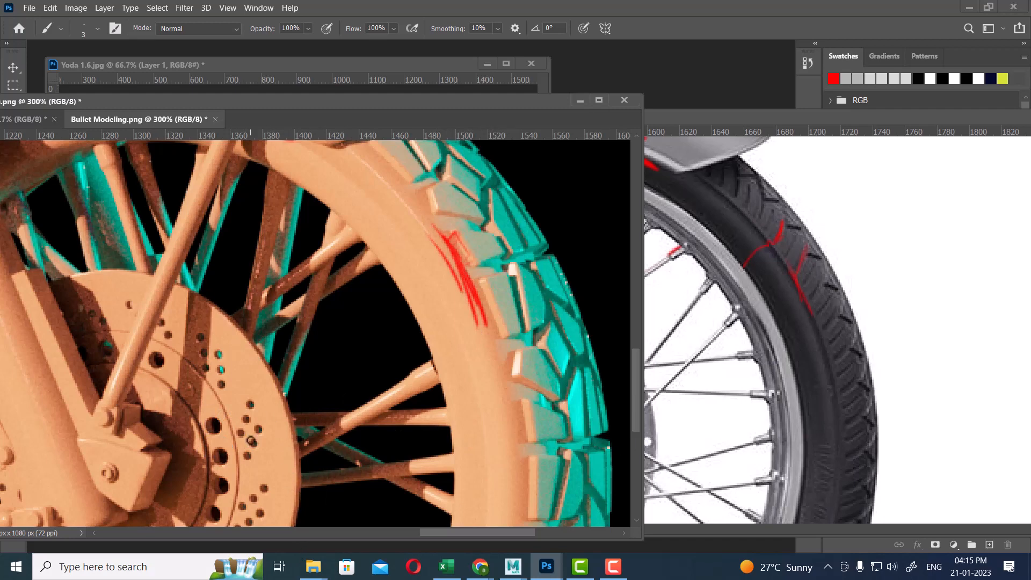
Examine the front brake disc and its drilled holes on Bullet Modeling.png.
left_click(773, 398)
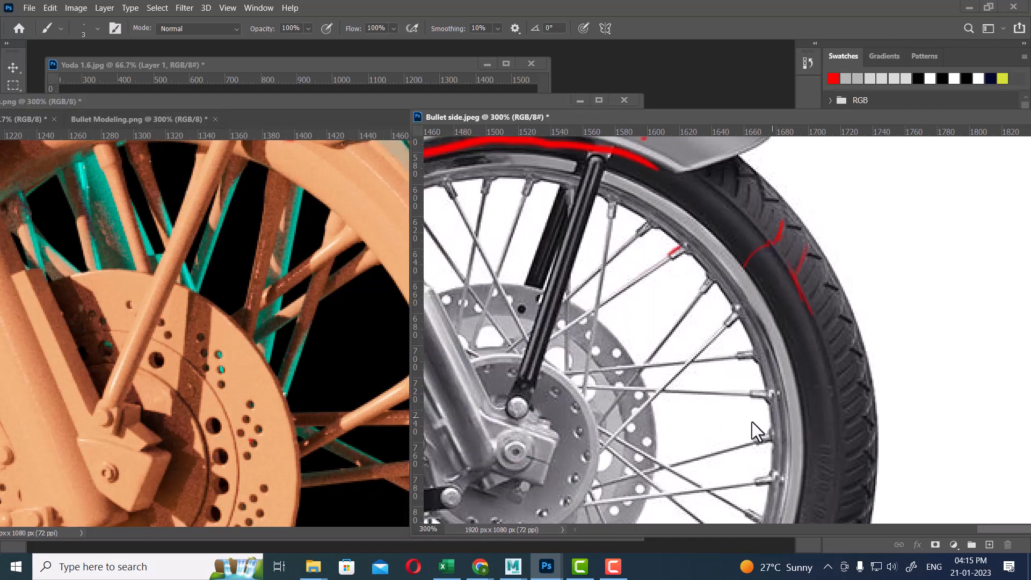
left_click(317, 382)
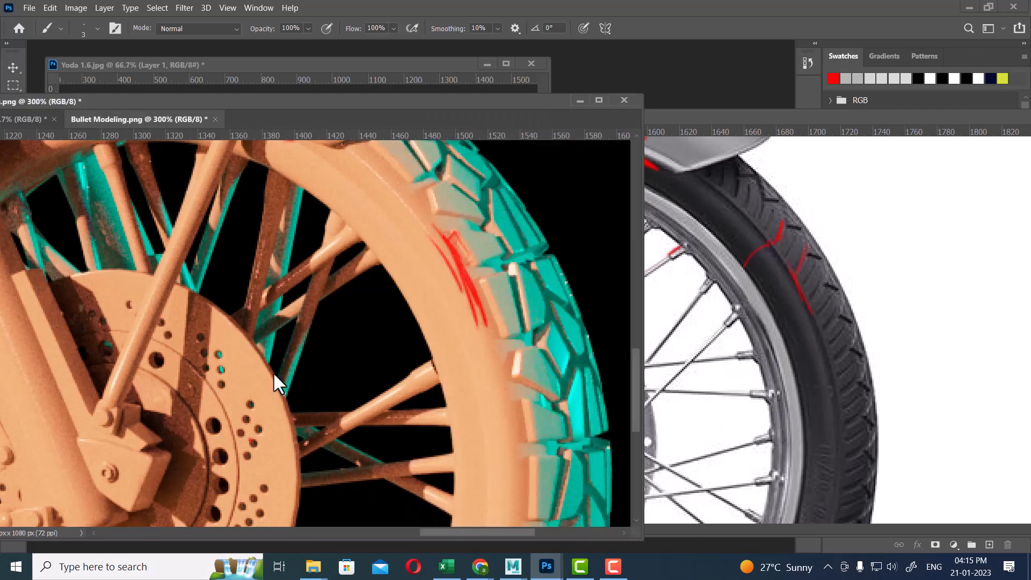
left_click_drag(265, 419, 440, 242)
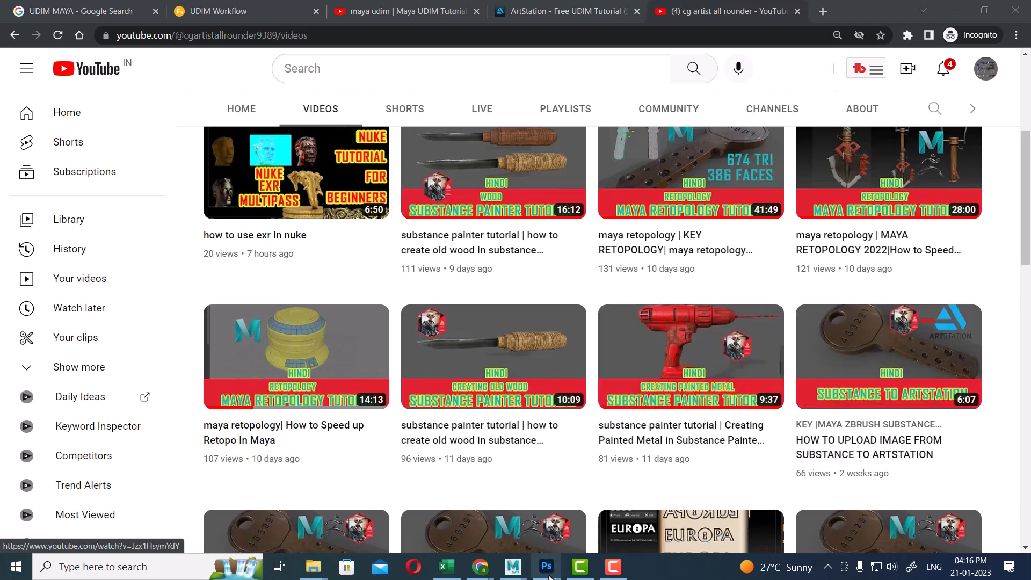
mouse_move(547, 565)
left_click(589, 526)
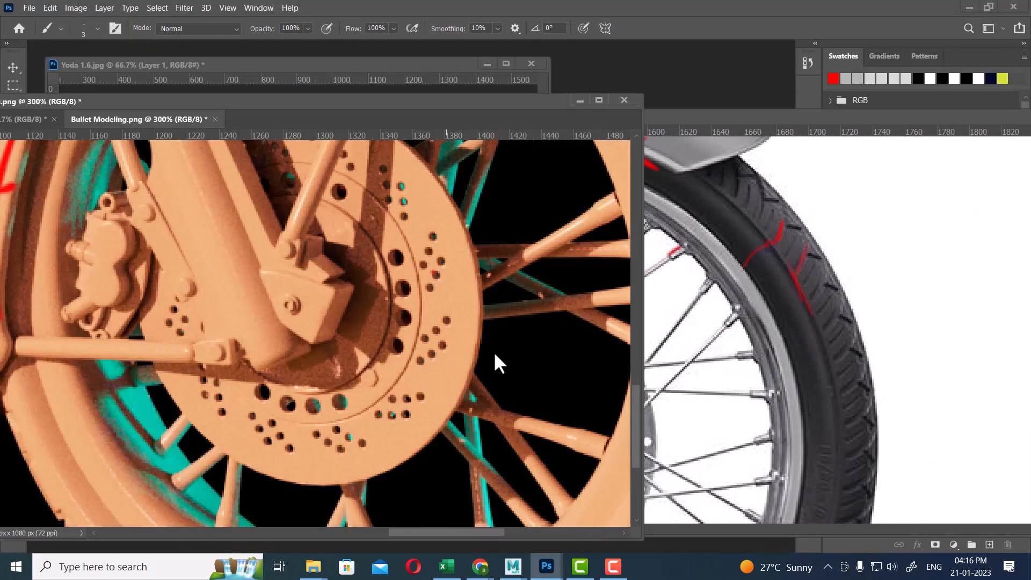
Switch to the untitled Maya scene, end the mudguard's isolation, and hide everything except the drilled front brake disc.
mouse_move(513, 565)
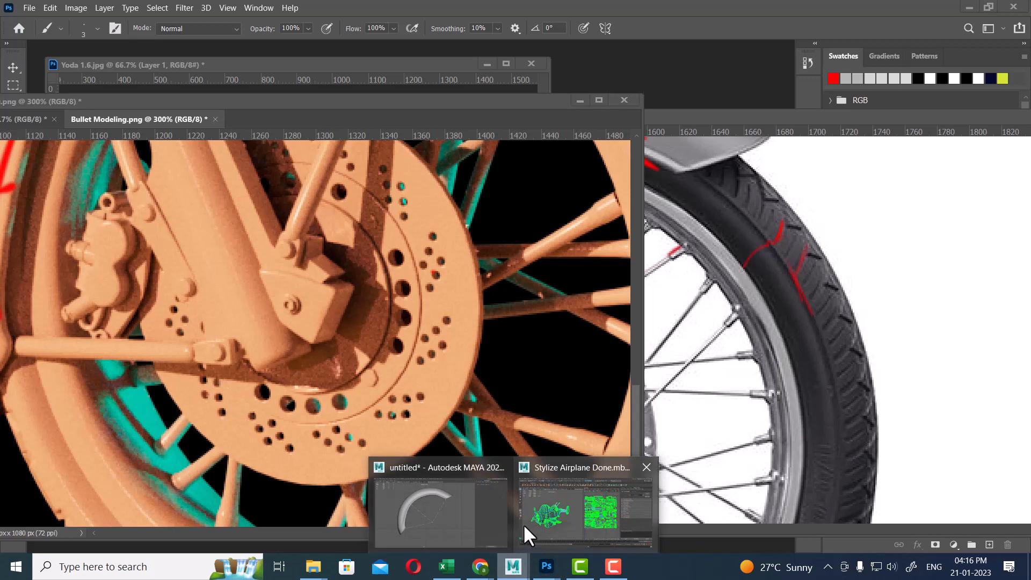
left_click(461, 519)
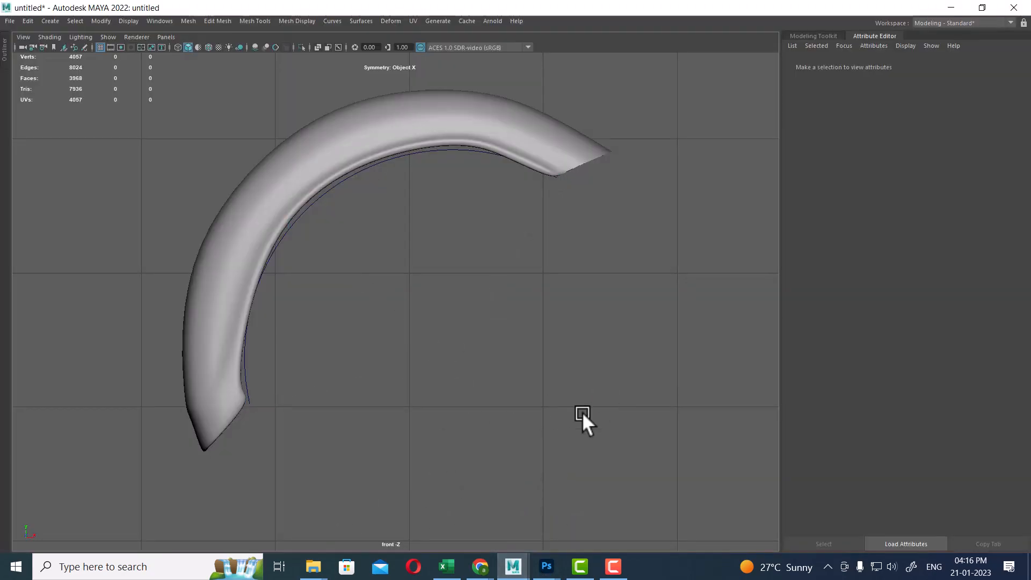
key("ctrl+1")
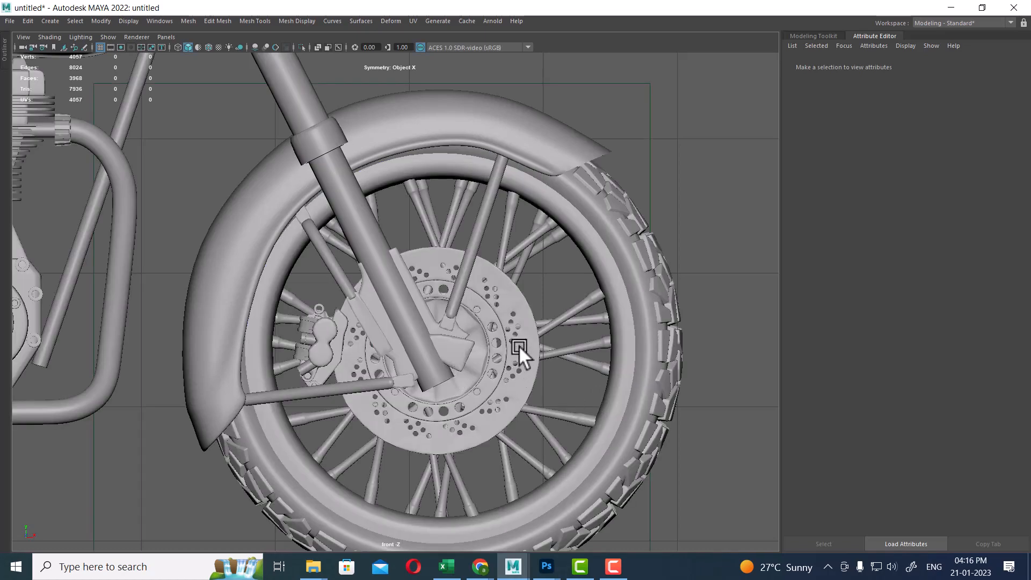
left_click(524, 355)
key("alt+h")
Examine the brake disc's wireframe around its drilled holes in the front view.
scroll(537, 339, "up", 10)
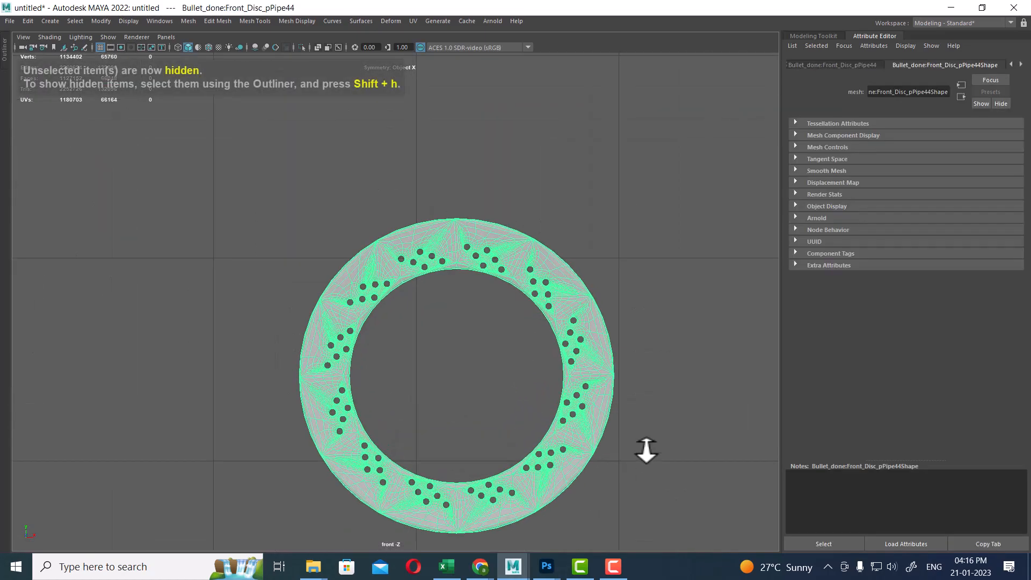
scroll(525, 355, "up", 3)
middle_click_drag(676, 409, 467, 571, "alt")
scroll(505, 473, "up", 1)
middle_click_drag(508, 466, 498, 500, "alt")
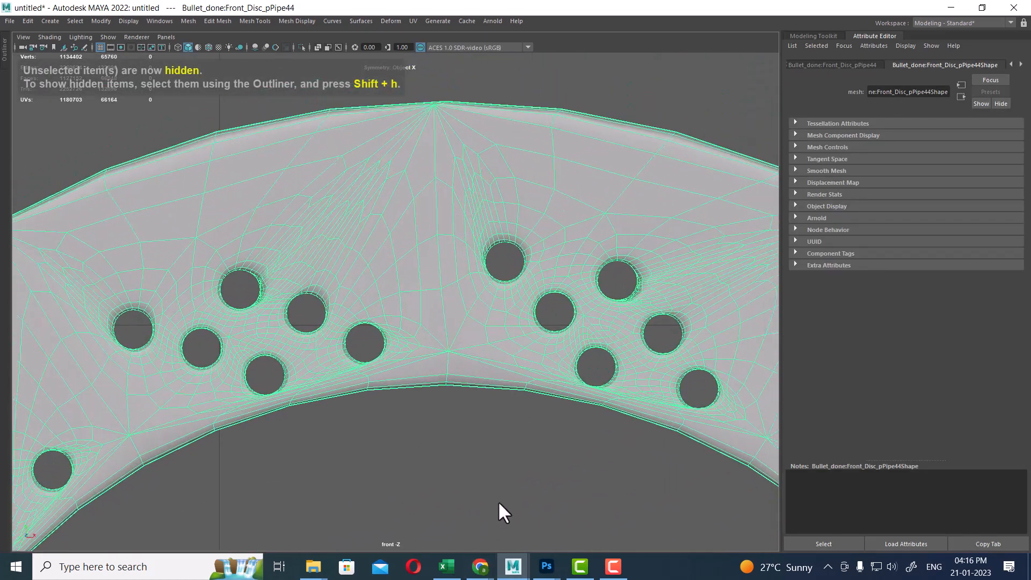
scroll(472, 462, "down", 14)
scroll(535, 362, "up", 7)
scroll(534, 363, "up", 1)
Inspect the brake disc's bevelled outer edge and drilled holes up close in the perspective view, both selected and deselected.
key("space")
left_click_drag(513, 445, 521, 375)
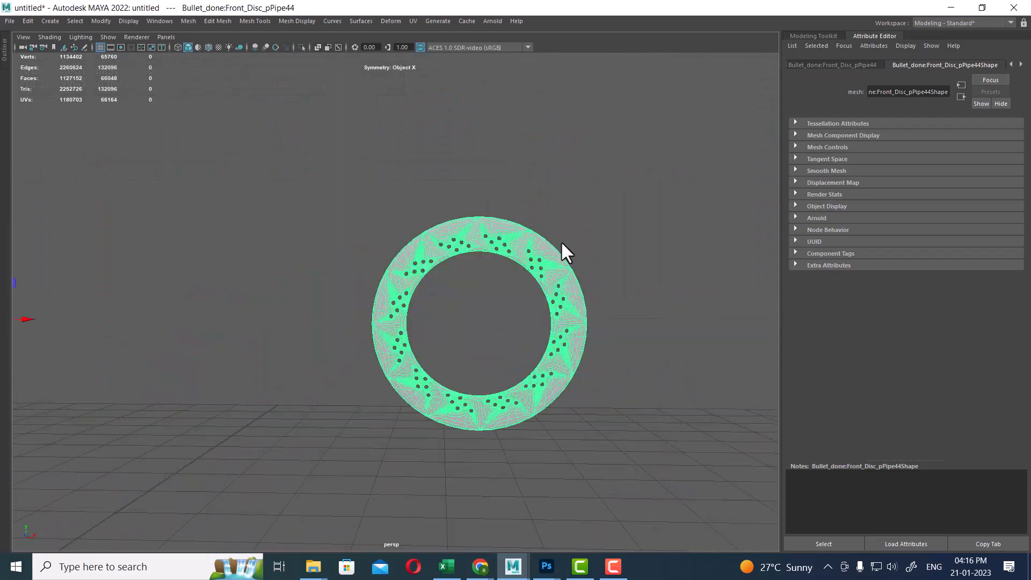
left_click_drag(639, 301, 588, 369, "alt")
scroll(588, 369, "up", 10)
scroll(497, 409, "up", 4)
scroll(503, 415, "down", 2)
left_click(536, 329)
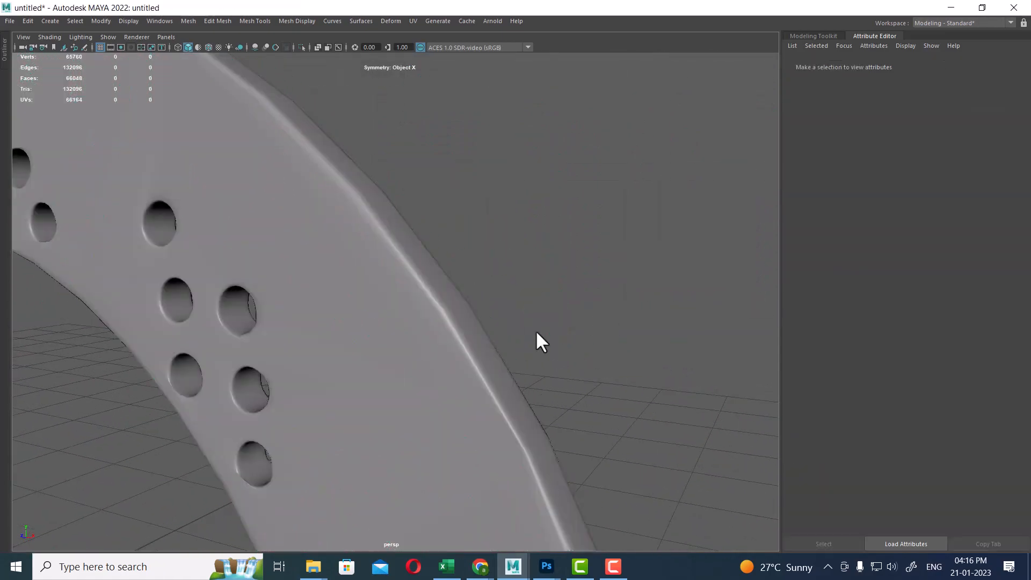
left_click(375, 328)
middle_click_drag(375, 329, 488, 292, "alt")
scroll(478, 327, "down", 3)
scroll(462, 322, "up", 8)
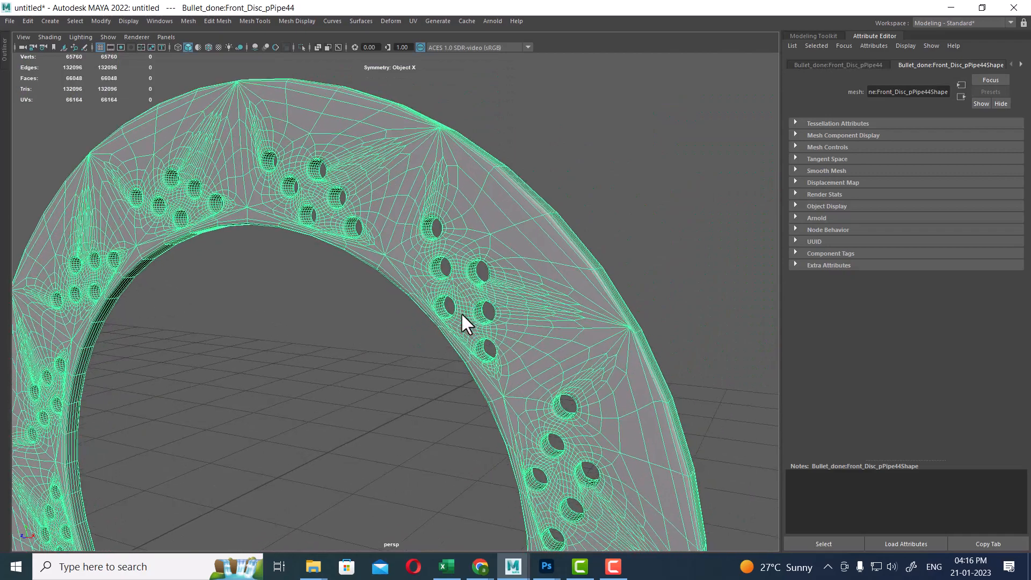
scroll(474, 430, "down", 2)
scroll(468, 415, "down", 1)
middle_click_drag(466, 408, 443, 410, "alt")
left_click(271, 453)
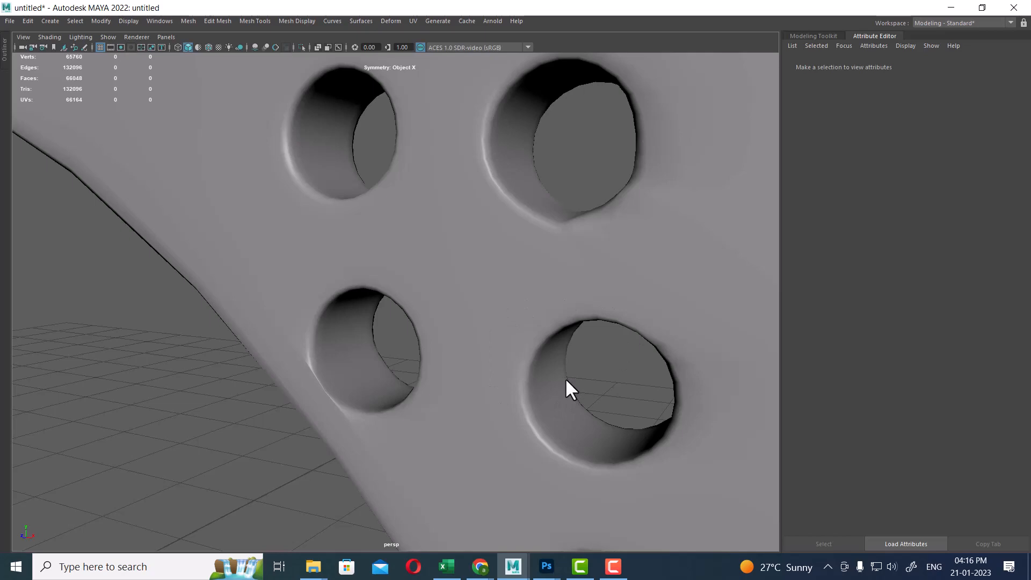
Switch to Chrome and view the video list of the cg artist all rounder YouTube channel.
mouse_move(479, 565)
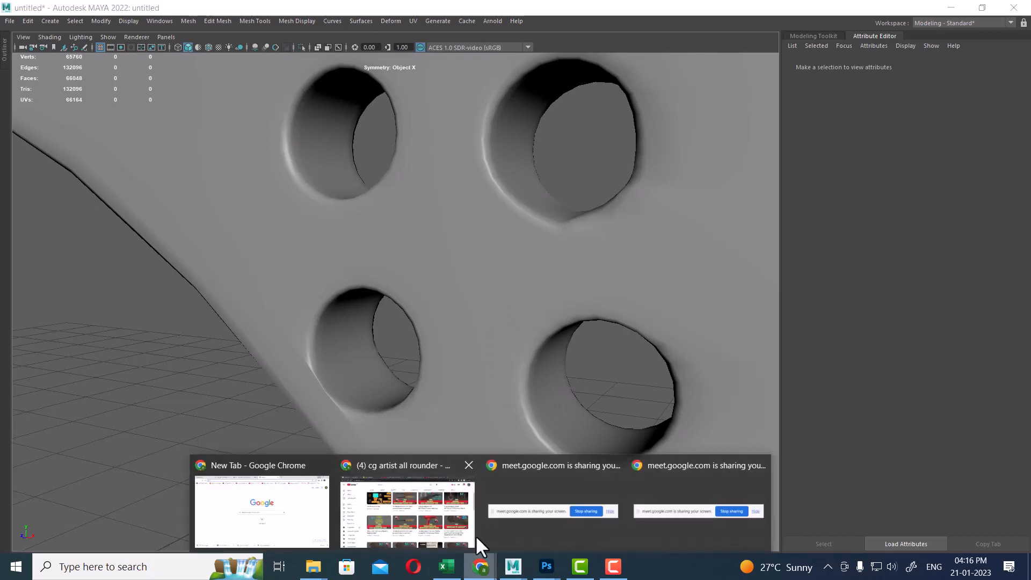
left_click(461, 524)
mouse_move(835, 345)
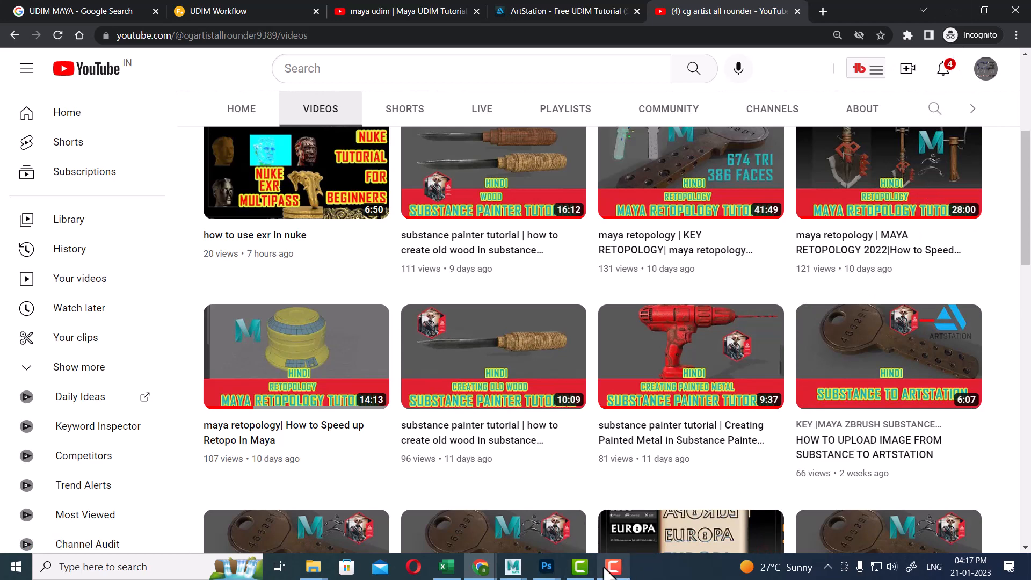
Switch back to the untitled Maya scene and end the brake disc's isolation to show the whole motorcycle.
mouse_move(513, 567)
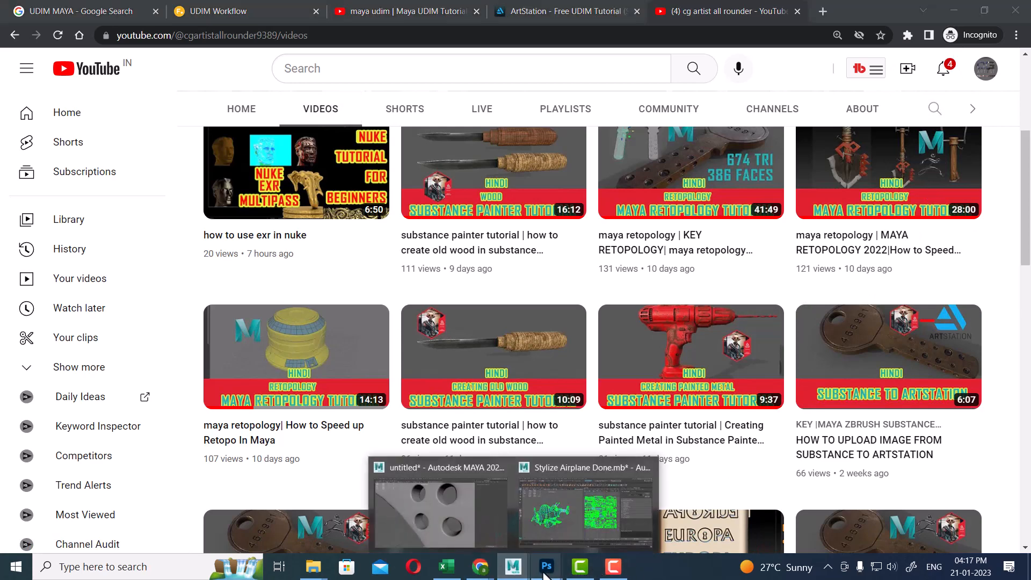
left_click(458, 519)
right_click_drag(598, 376, 501, 293, "alt")
left_click_drag(502, 293, 555, 331, "alt")
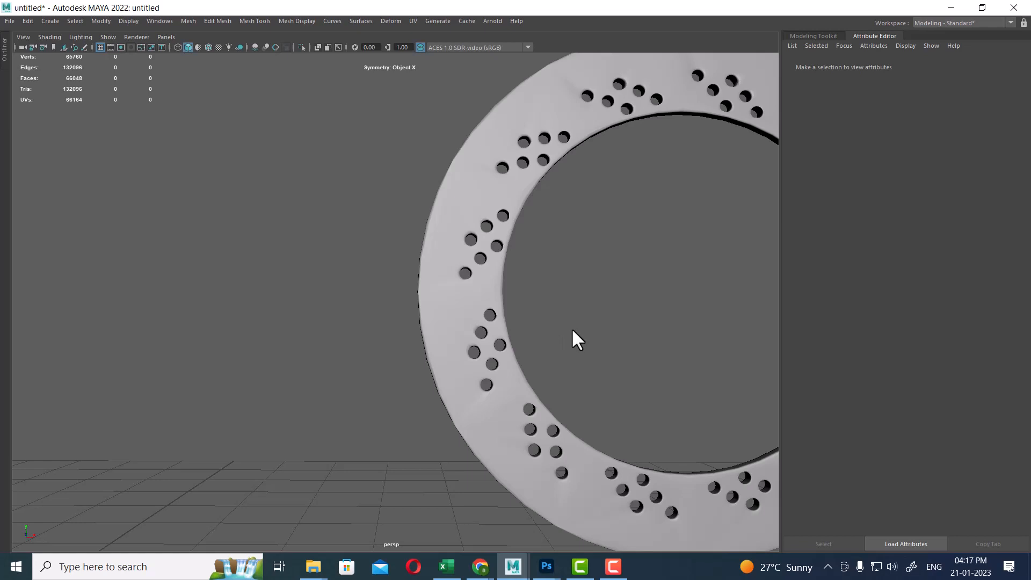
left_click_drag(573, 330, 564, 278, "alt")
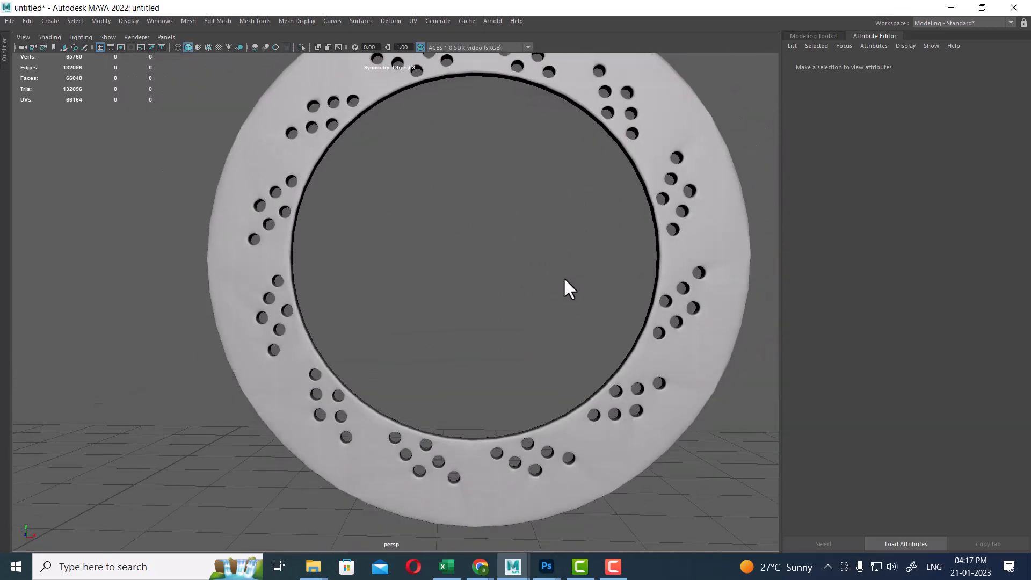
right_click_drag(563, 279, 560, 258, "alt")
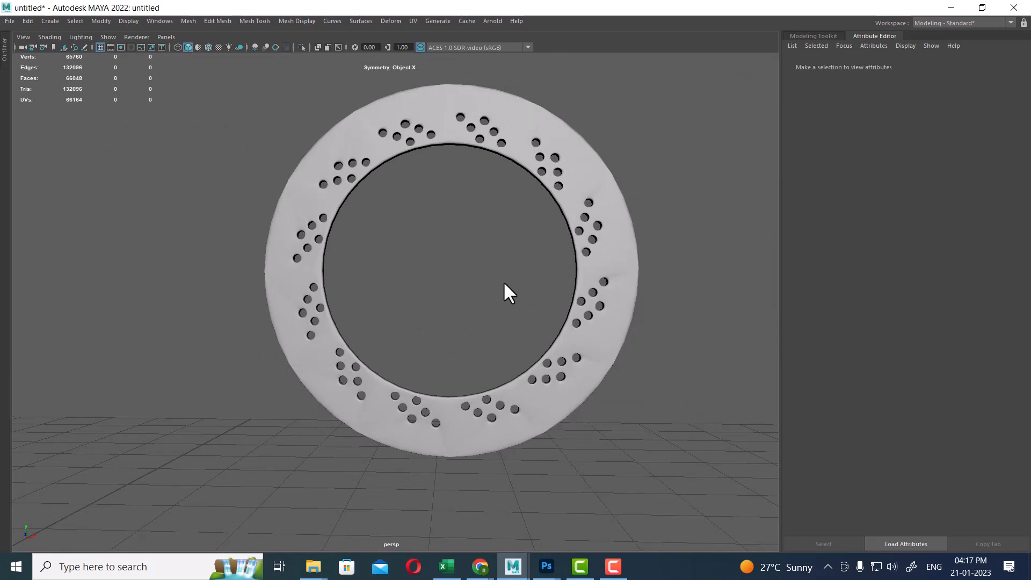
key("ctrl+1")
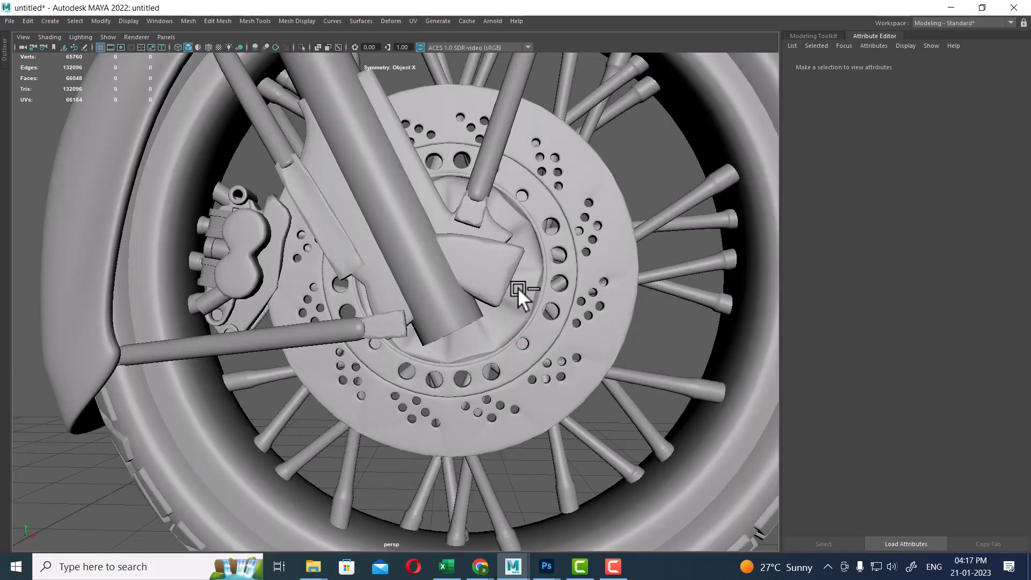
Examine the front wheel, its spokes, tyre, fork and brake parts from several angles in the perspective view.
left_click(531, 295)
right_click_drag(542, 327, 517, 279, "alt")
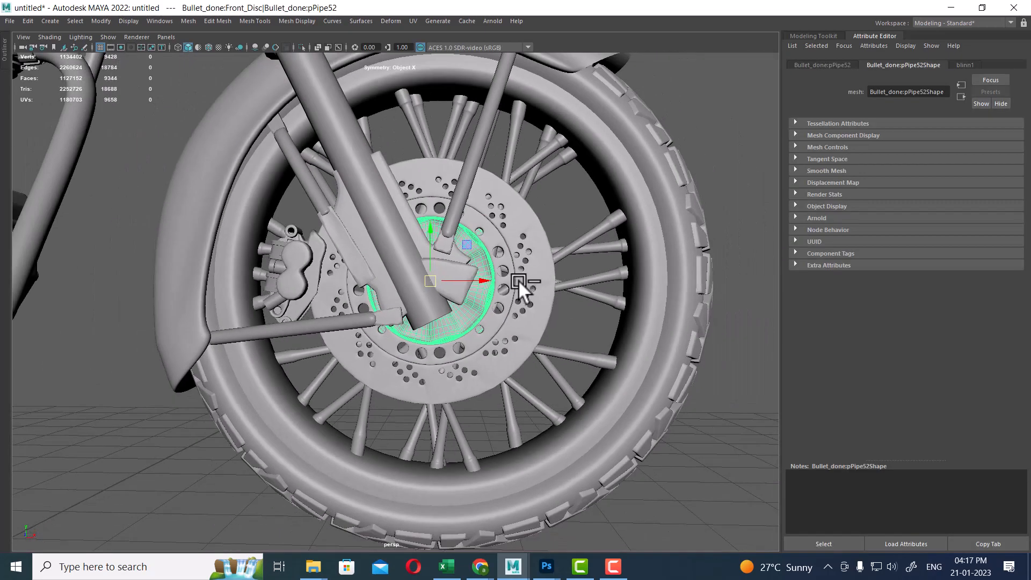
left_click(710, 374)
left_click_drag(683, 407, 647, 402, "alt")
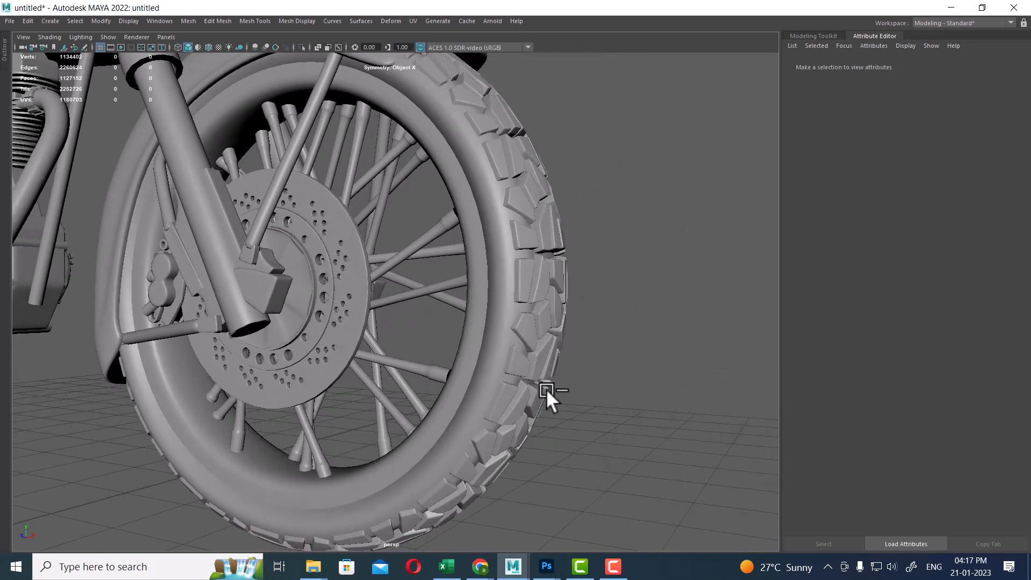
left_click_drag(546, 389, 584, 417, "alt")
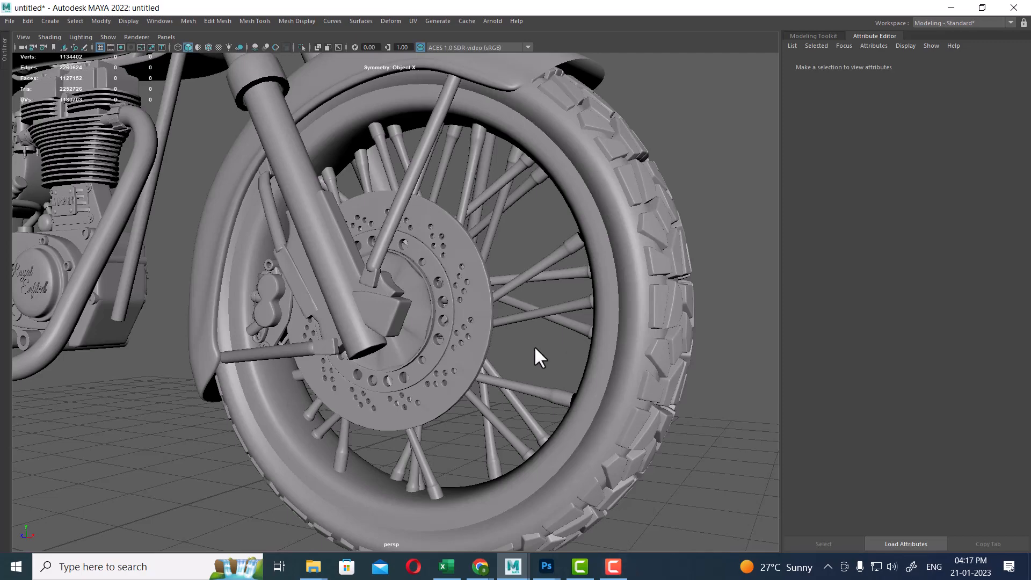
right_click_drag(533, 346, 461, 288, "alt")
left_click_drag(461, 288, 481, 292, "alt")
right_click_drag(481, 292, 485, 346, "alt")
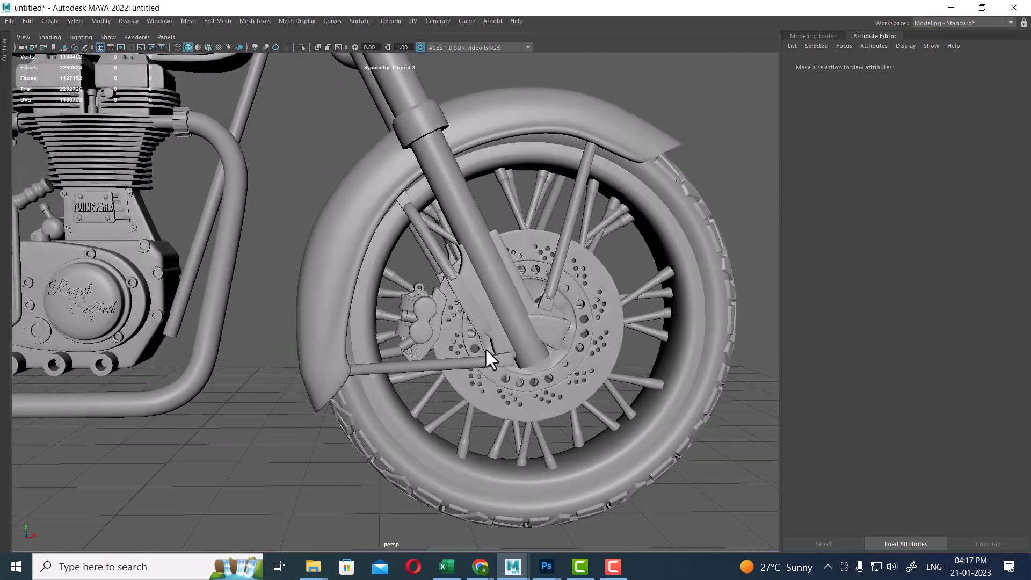
left_click_drag(485, 346, 507, 349, "alt")
right_click_drag(507, 349, 533, 448, "alt")
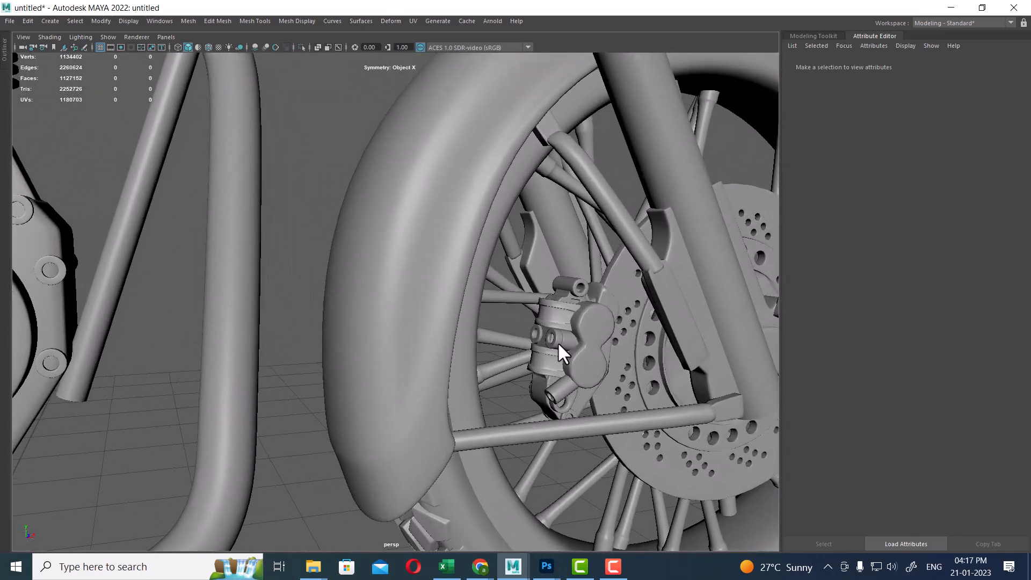
Select the front brake caliper mesh, hide all unselected objects and frame it in the view.
right_click_drag(557, 341, 631, 380, "alt")
middle_click_drag(631, 380, 425, 294, "alt")
right_click_drag(426, 294, 511, 359, "alt")
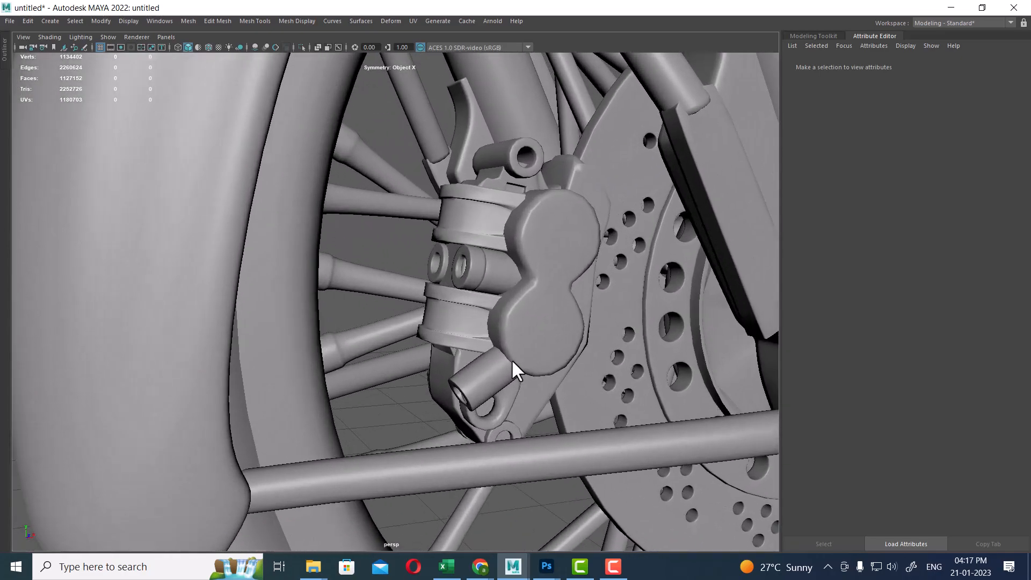
left_click(561, 295)
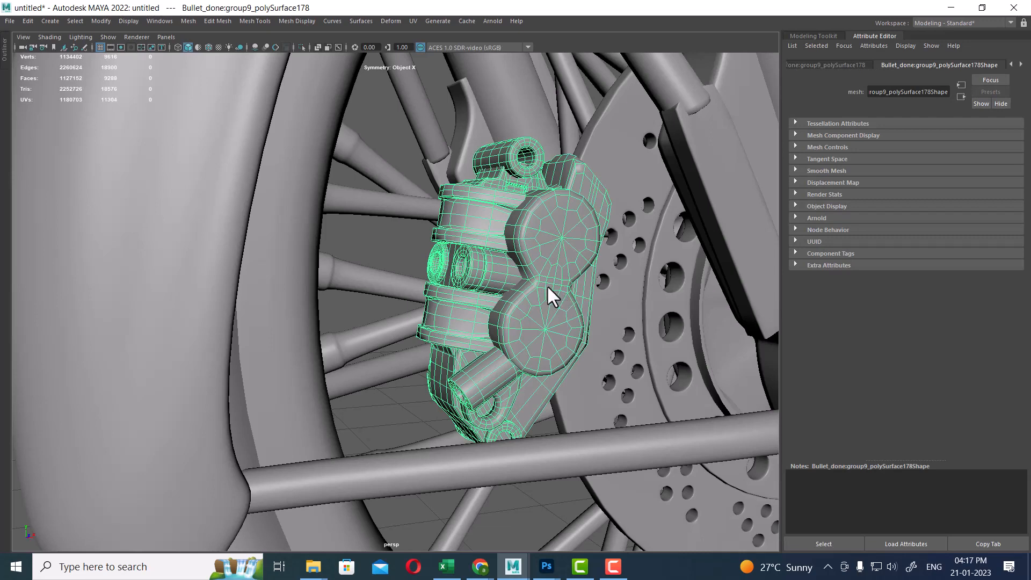
key("alt+h")
left_click_drag(539, 269, 581, 296, "alt")
key("f")
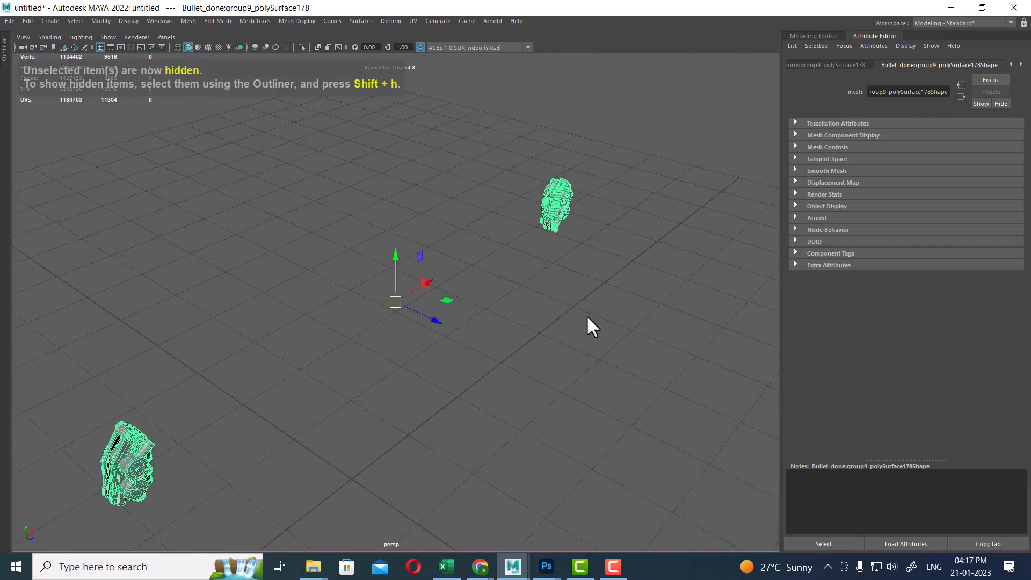
Inspect the wireframe of the brake caliper's cylinders, bolts and double-round front cover up close.
right_click_drag(521, 258, 575, 243, "alt")
middle_click_drag(575, 243, 431, 294, "alt")
right_click_drag(431, 295, 494, 376, "alt")
middle_click_drag(480, 319, 436, 380, "alt")
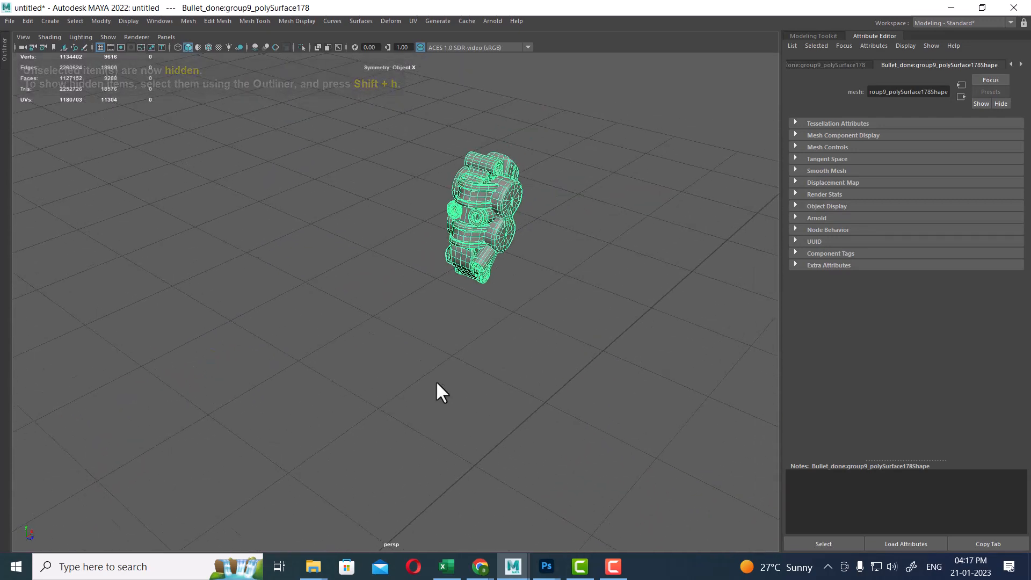
right_click_drag(436, 380, 624, 338, "alt")
middle_click_drag(614, 261, 411, 463, "alt")
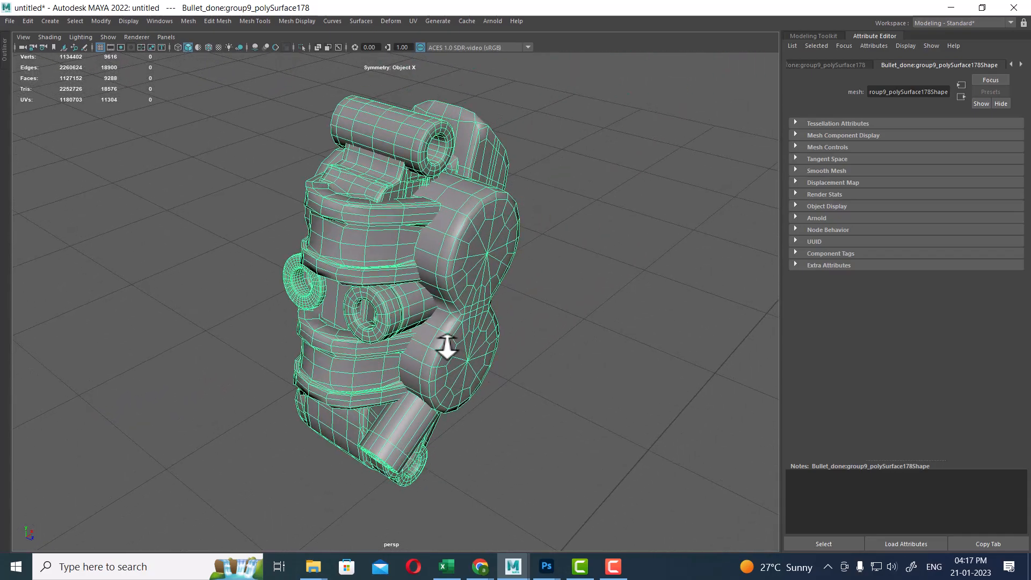
right_click_drag(446, 345, 556, 322, "alt")
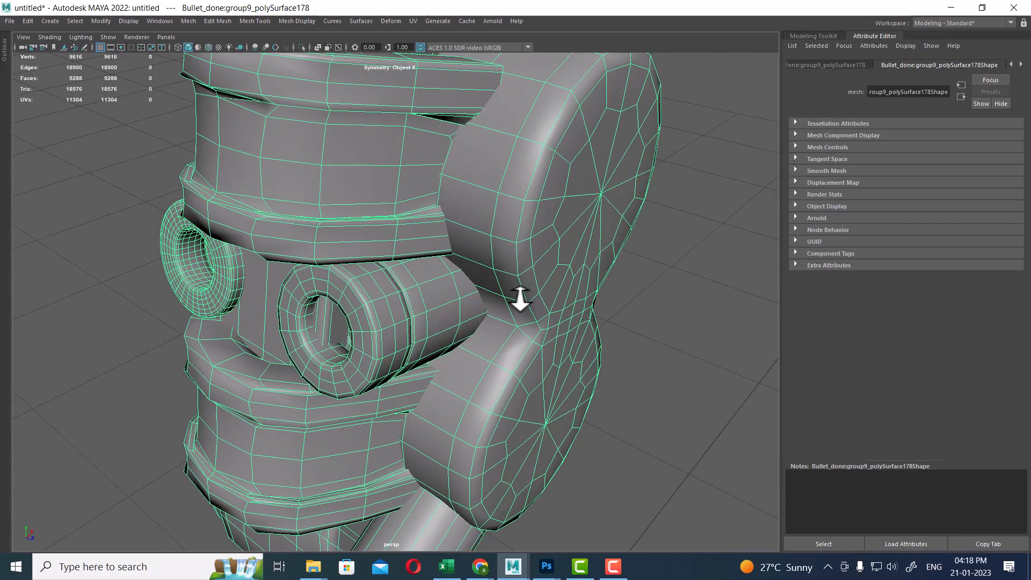
middle_click_drag(567, 287, 541, 294, "alt")
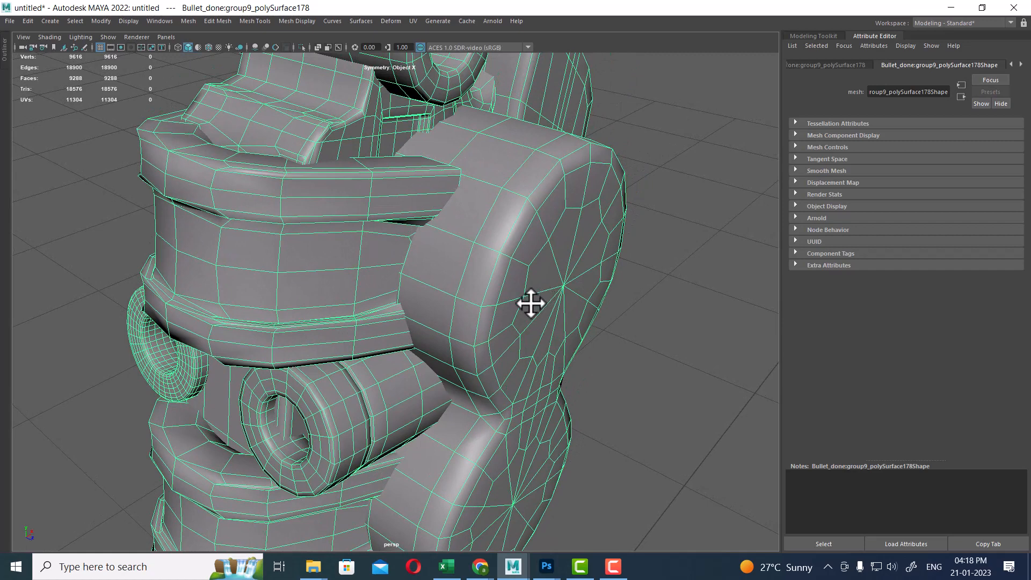
Separate the caliper mesh into its parts and hide everything except the double-round front cover.
right_click_drag(565, 238, 558, 463, "shift")
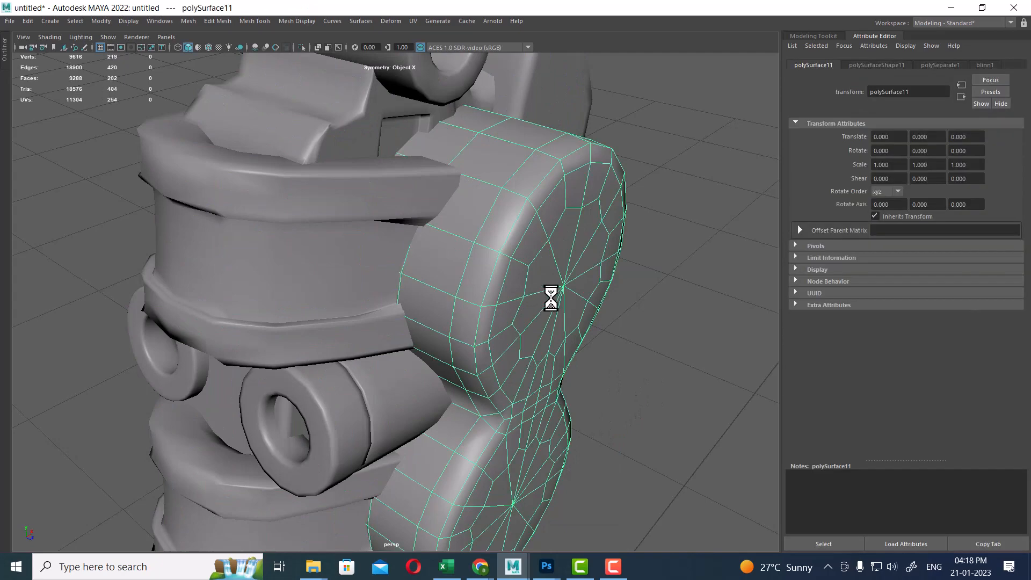
key("alt+h")
left_click(612, 316)
left_click(550, 321)
left_click_drag(549, 321, 379, 301, "alt")
key("f")
scroll(397, 337, "up", 3)
left_click_drag(396, 337, 560, 330, "alt")
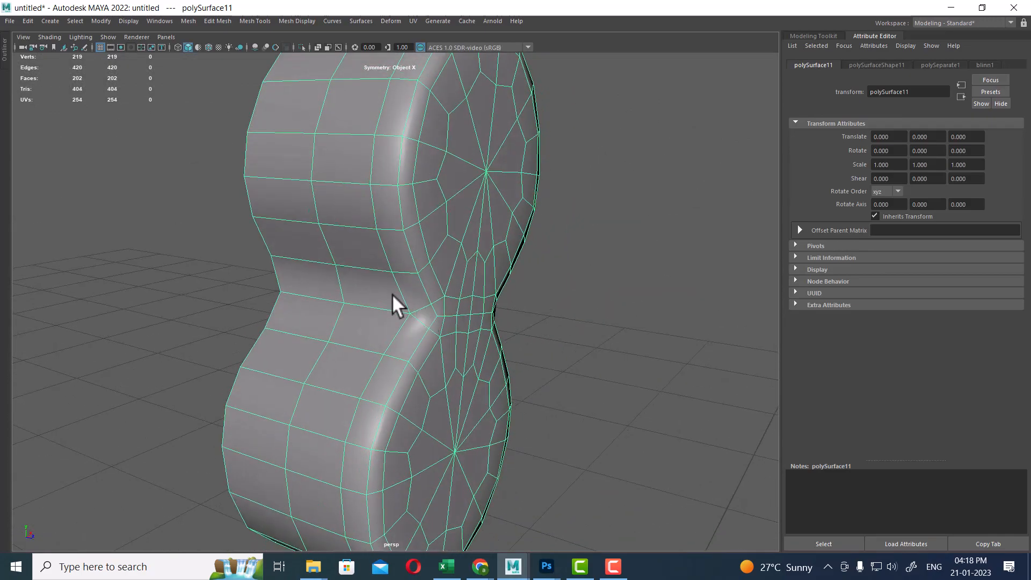
Select the edge loops around both lobes of the cover behind its bevel and move them closer to the front face.
right_click_drag(392, 294, 383, 170)
double_click(377, 212)
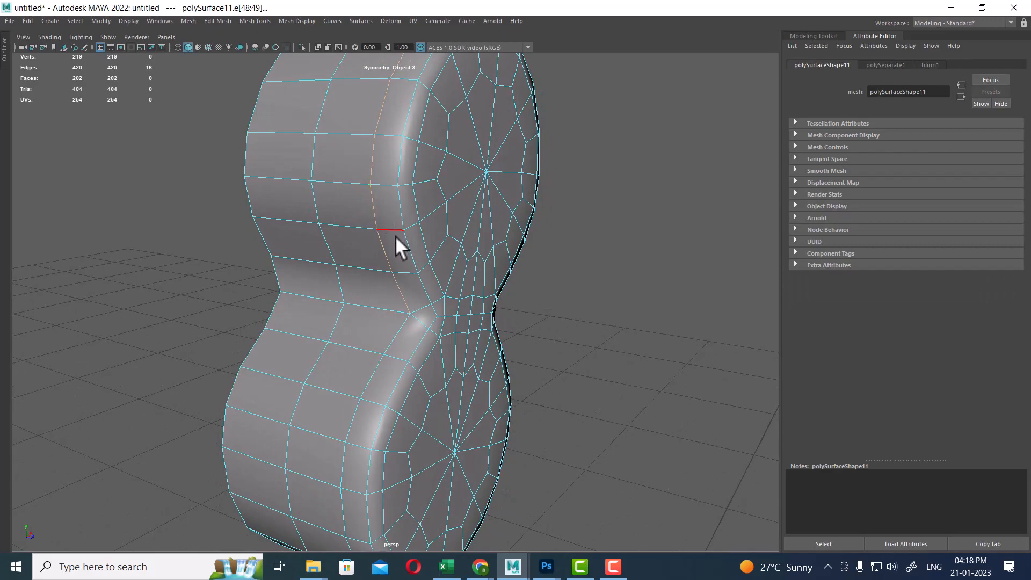
double_click(398, 334, "shift")
key("w")
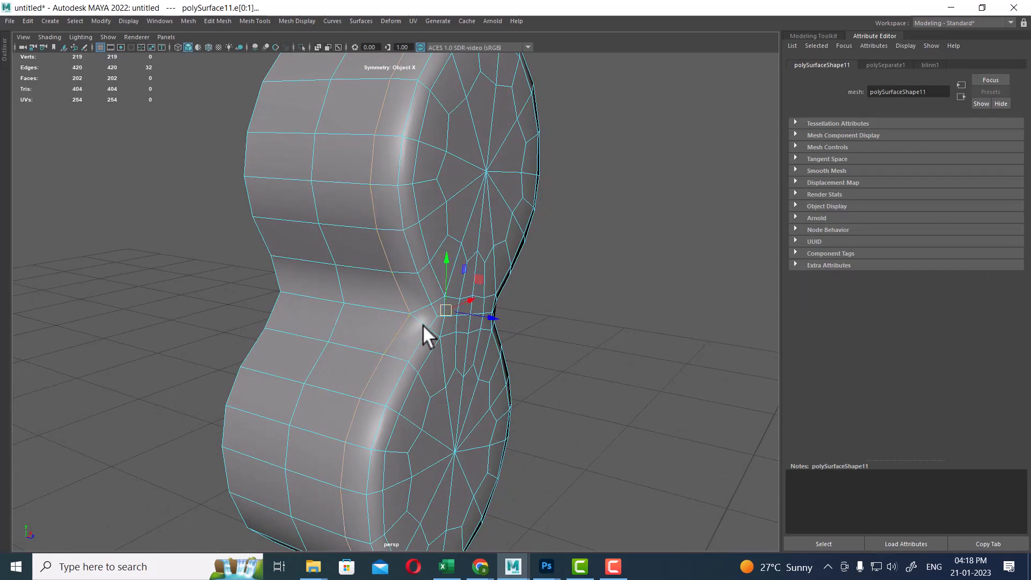
left_click_drag(423, 324, 477, 405, "alt")
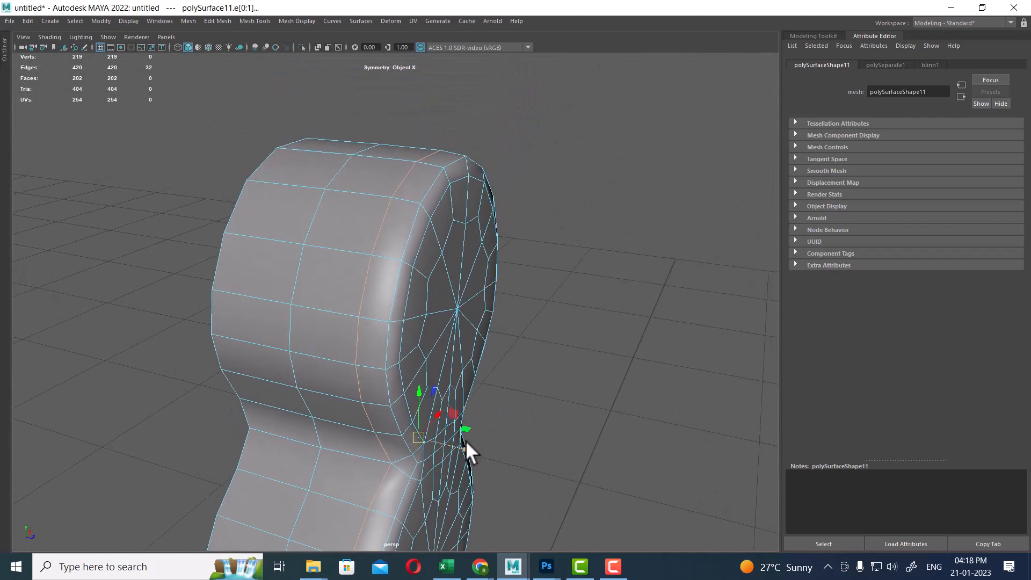
left_click_drag(465, 445, 465, 445)
left_click_drag(473, 446, 483, 449)
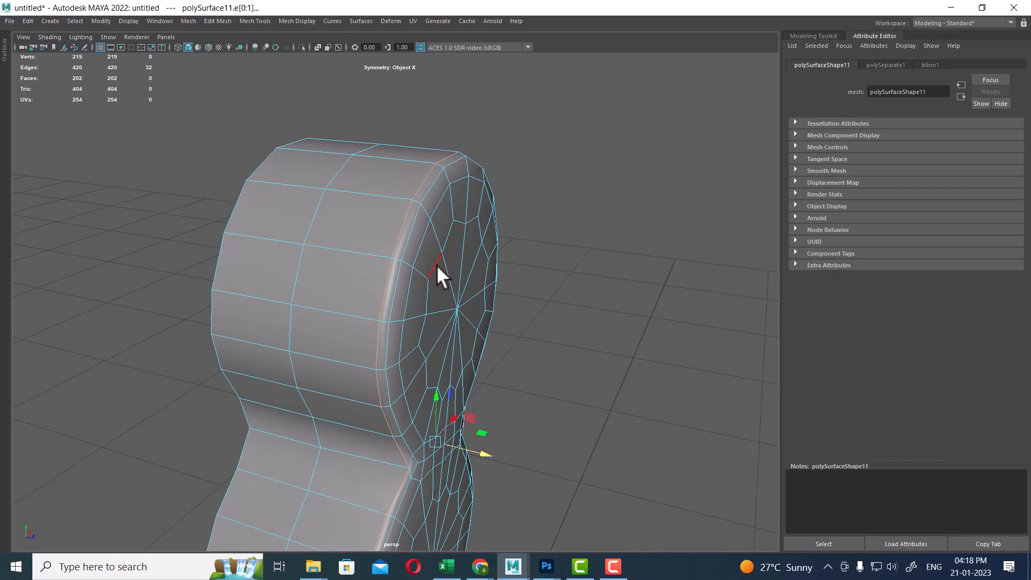
Examine the edge loops along the bevel on the cover's upper and lower lobes.
left_click_drag(442, 214, 402, 197, "alt")
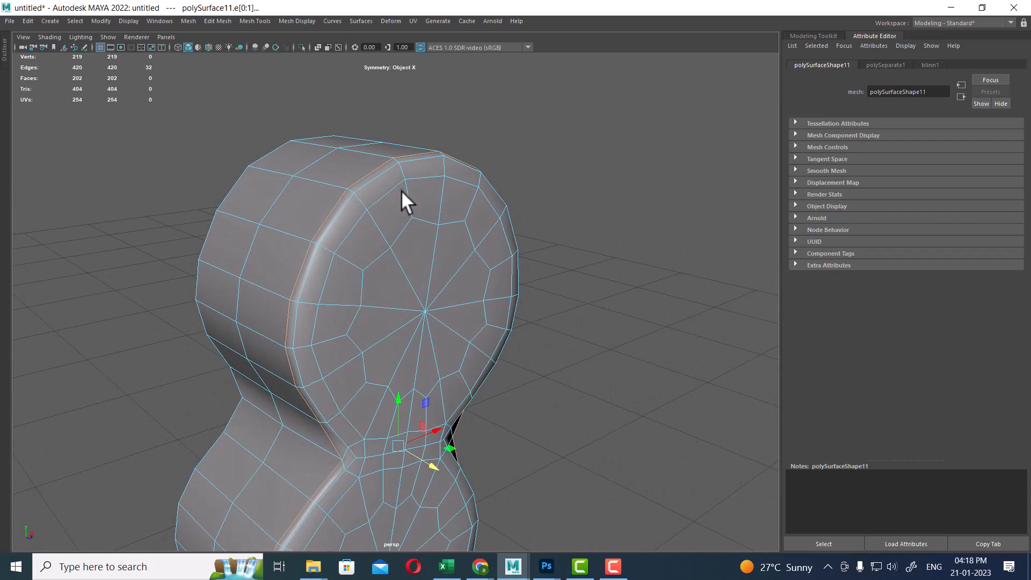
double_click(376, 177)
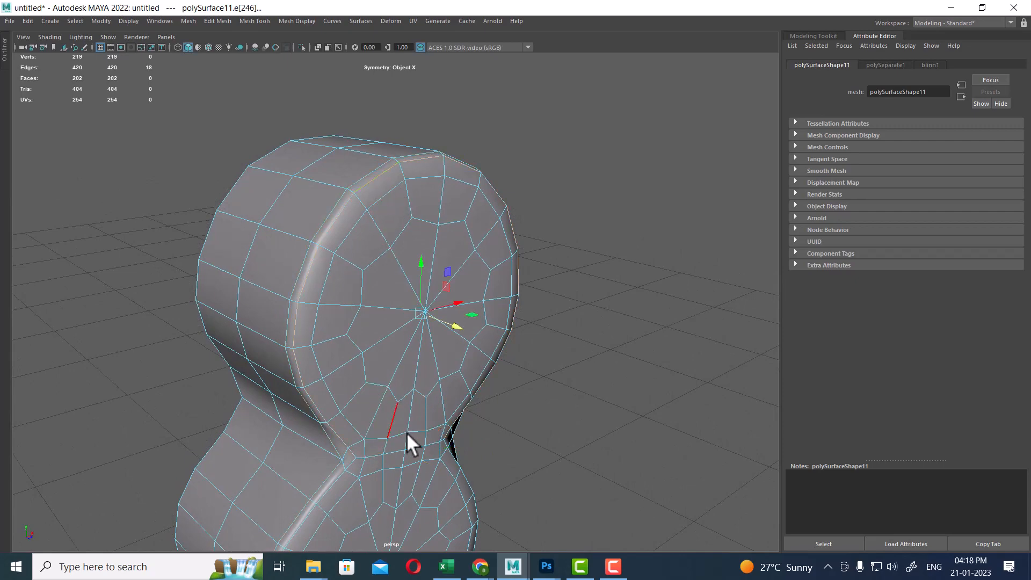
middle_click_drag(364, 411, 350, 308, "alt")
left_click_drag(349, 308, 371, 231, "alt")
middle_click_drag(371, 230, 368, 253, "alt")
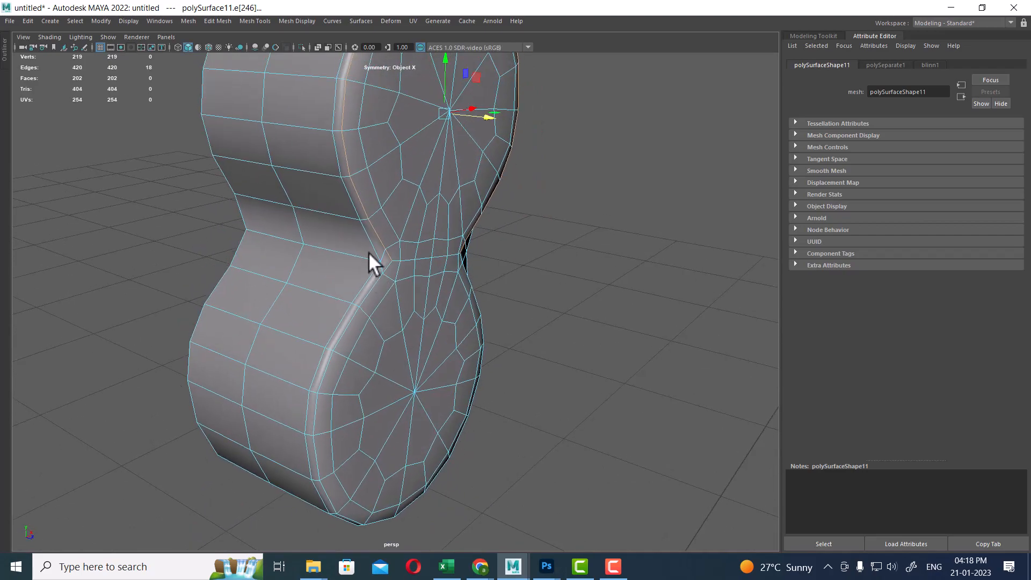
right_click_drag(369, 252, 404, 298, "alt")
left_click_drag(404, 299, 424, 346, "alt")
right_click_drag(424, 347, 403, 292, "alt")
Insert an edge loop around the cover's side wall just behind the front bevel and return to object selection.
right_click_drag(366, 191, 455, 155)
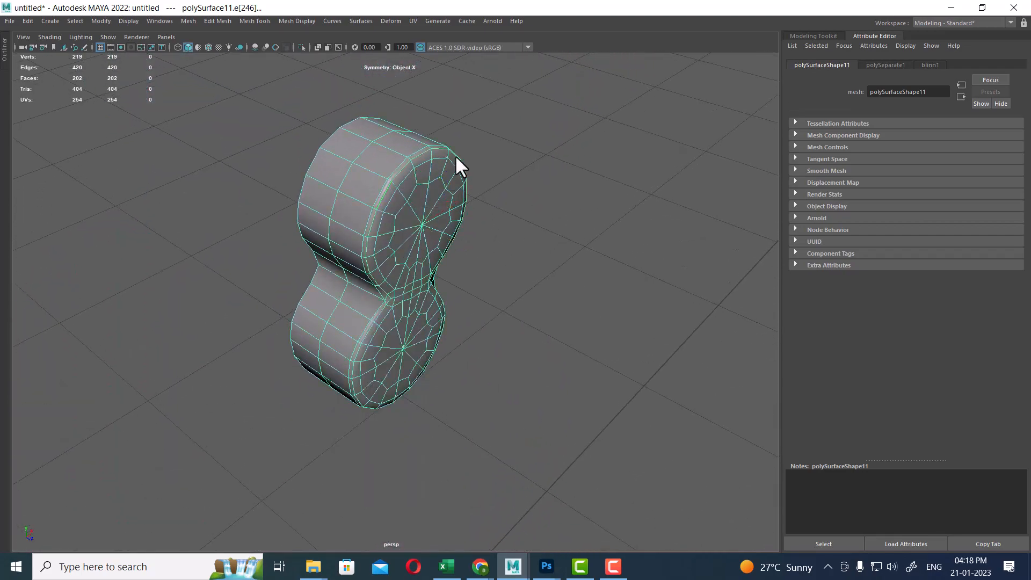
left_click_drag(407, 239, 401, 349, "alt")
right_click_drag(401, 267, 324, 283, "shift")
left_click_drag(324, 283, 417, 292, "alt")
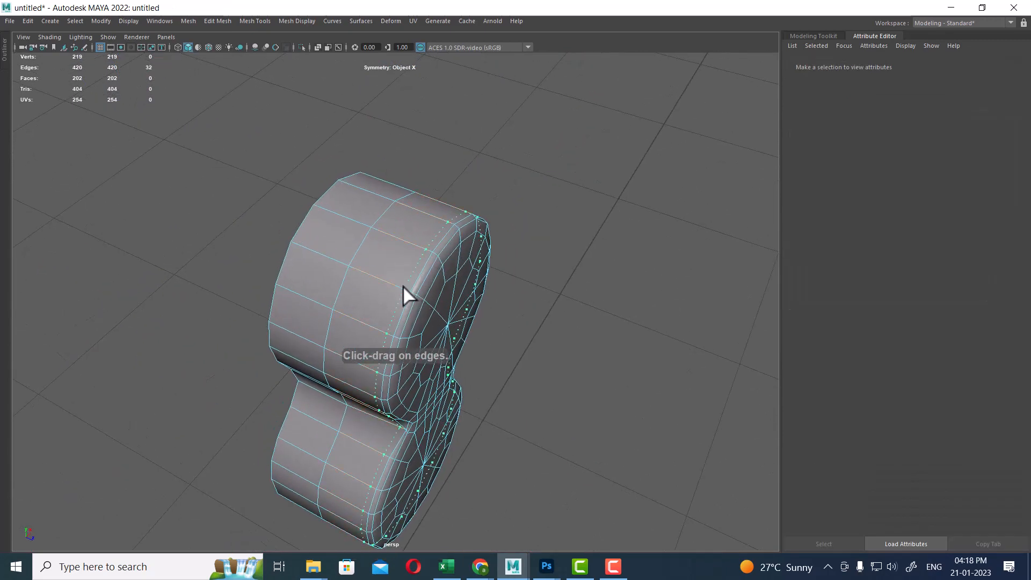
left_click(403, 285)
key("q")
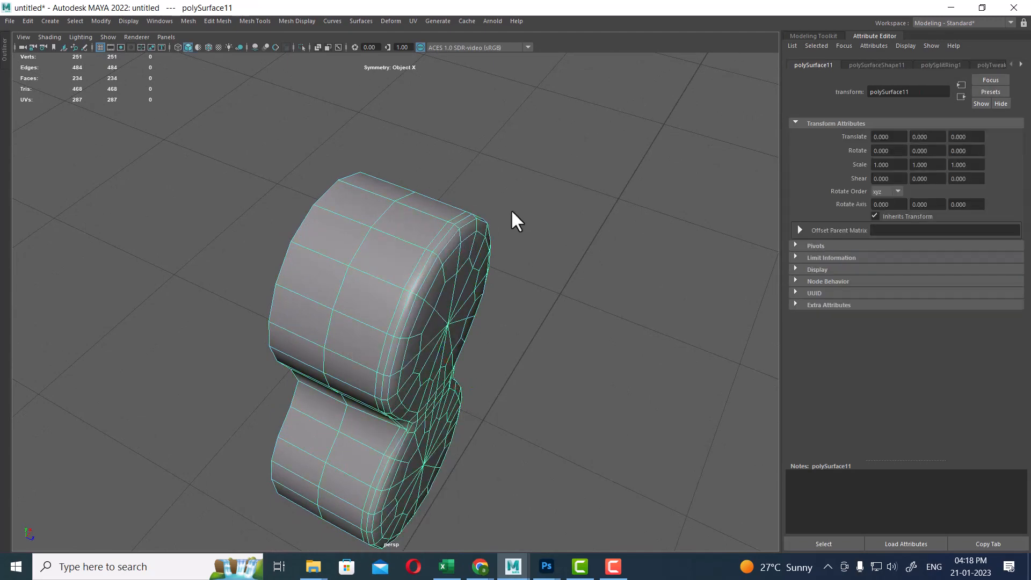
Try smoothing the cover with 1 division and inspect its rounded shape in shaded view.
left_click_drag(511, 208, 486, 247, "alt")
scroll(487, 247, "up", 3)
right_click_drag(413, 206, 597, 279, "shift")
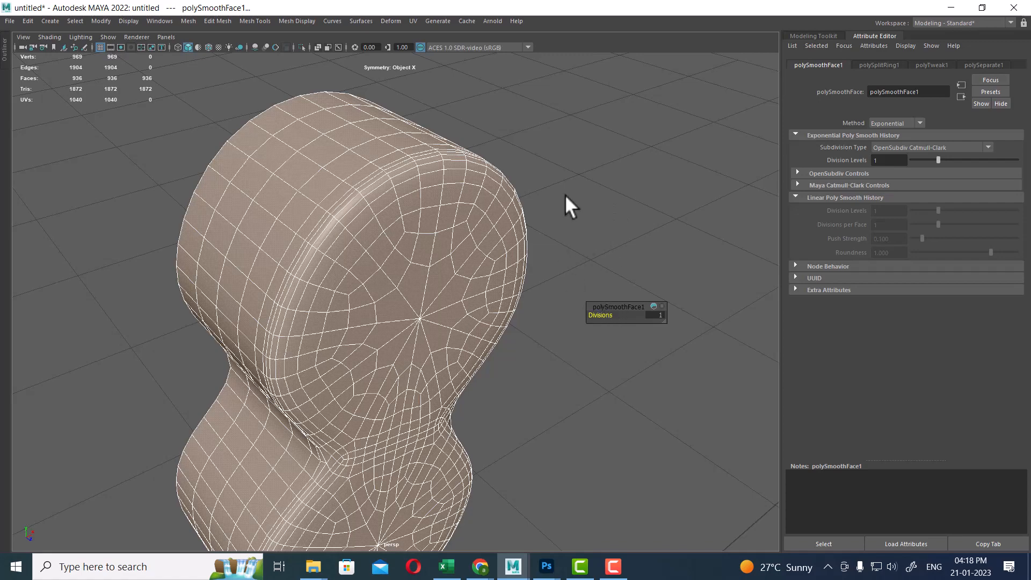
left_click_drag(564, 195, 557, 175, "alt")
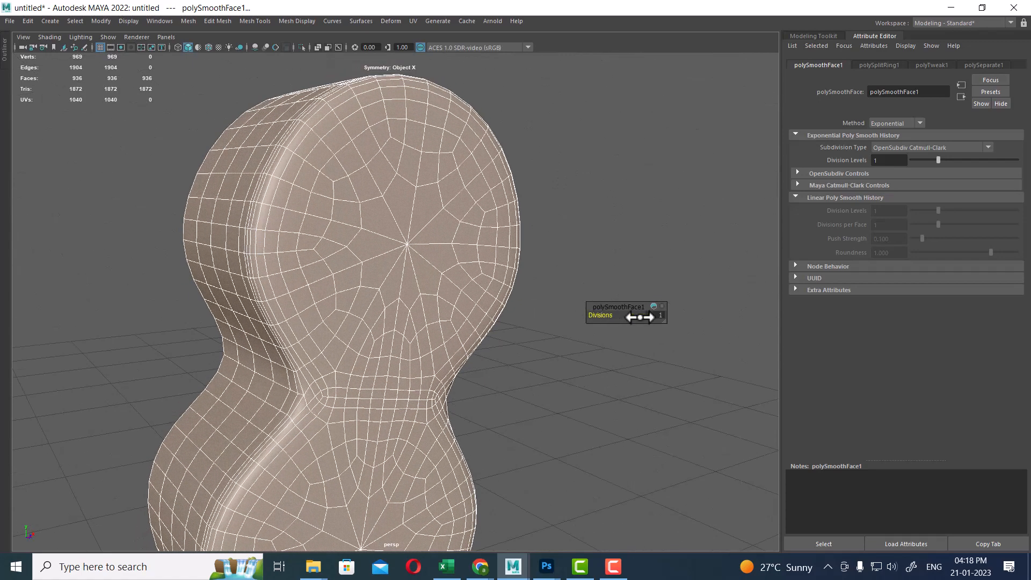
left_click_drag(347, 205, 351, 203, "alt")
right_click_drag(351, 203, 523, 152)
left_click(585, 174)
left_click_drag(552, 244, 430, 285, "alt")
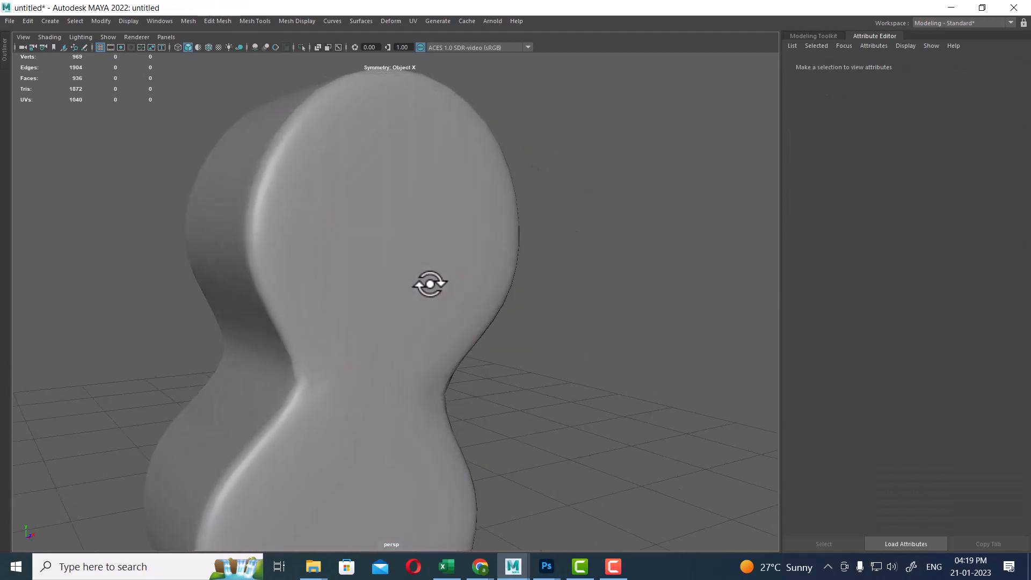
left_click_drag(290, 193, 294, 204, "alt")
Undo the cover's smoothing.
key("ctrl+z")
key("ctrl+z")
key("ctrl+z")
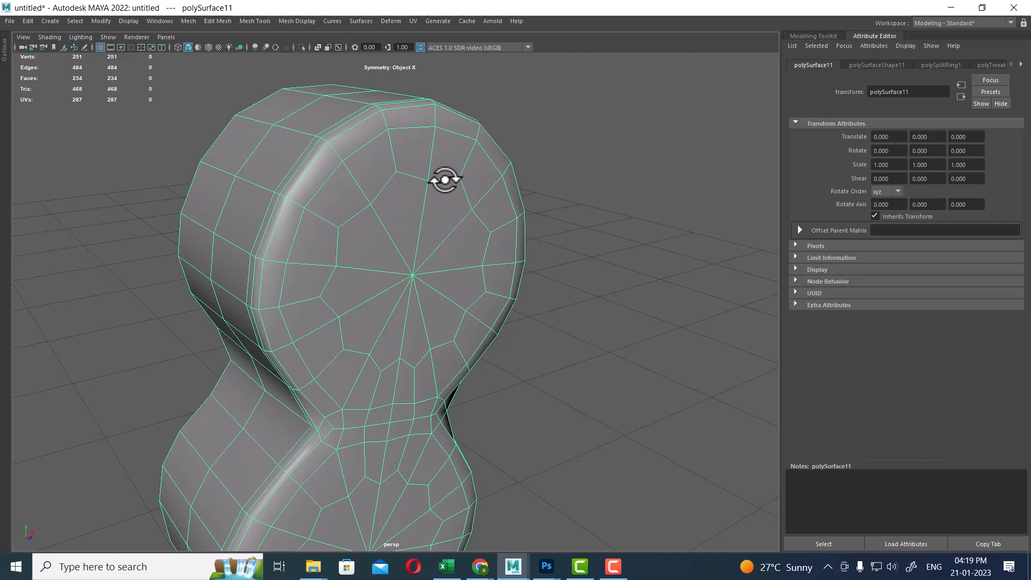
Smooth the cover mesh with Divisions set to 2.
right_click_drag(445, 179, 433, 244, "shift")
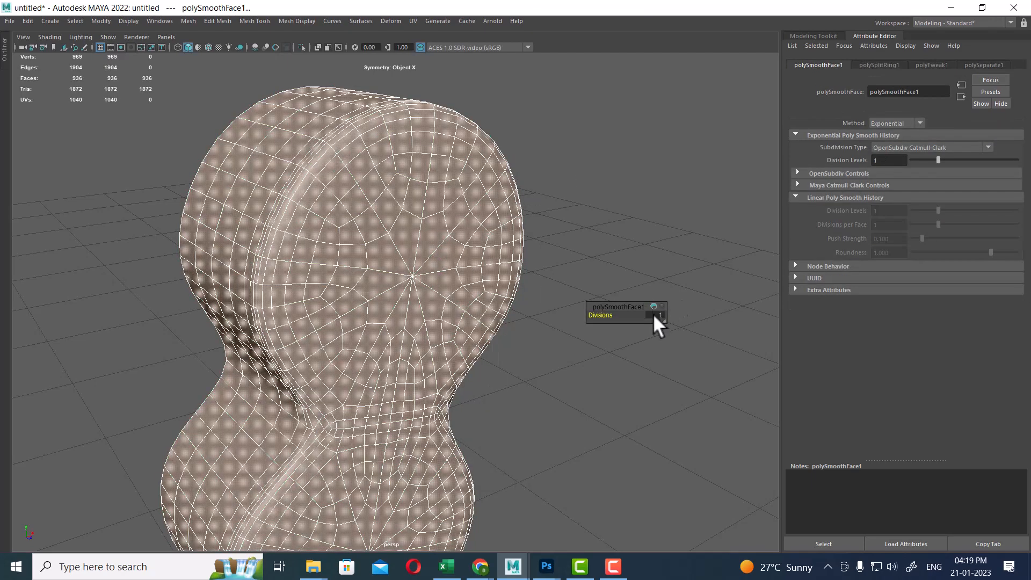
type("2")
key("Return")
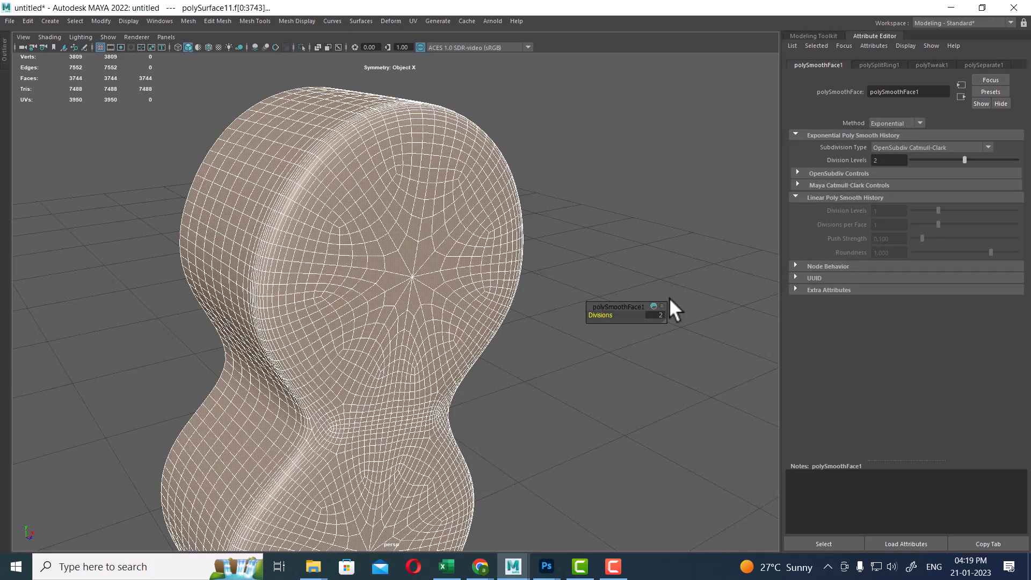
Deselect the cover and inspect its smoothed shape from several angles in shaded view.
left_click(578, 205)
right_click_drag(534, 212, 517, 292, "alt")
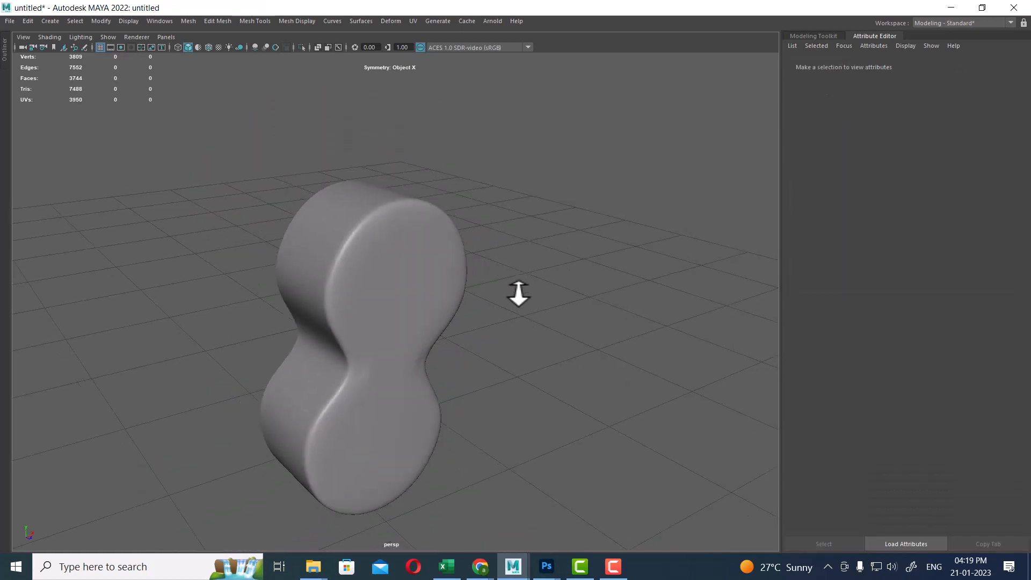
left_click_drag(517, 292, 481, 273, "alt")
right_click_drag(404, 318, 427, 324, "alt")
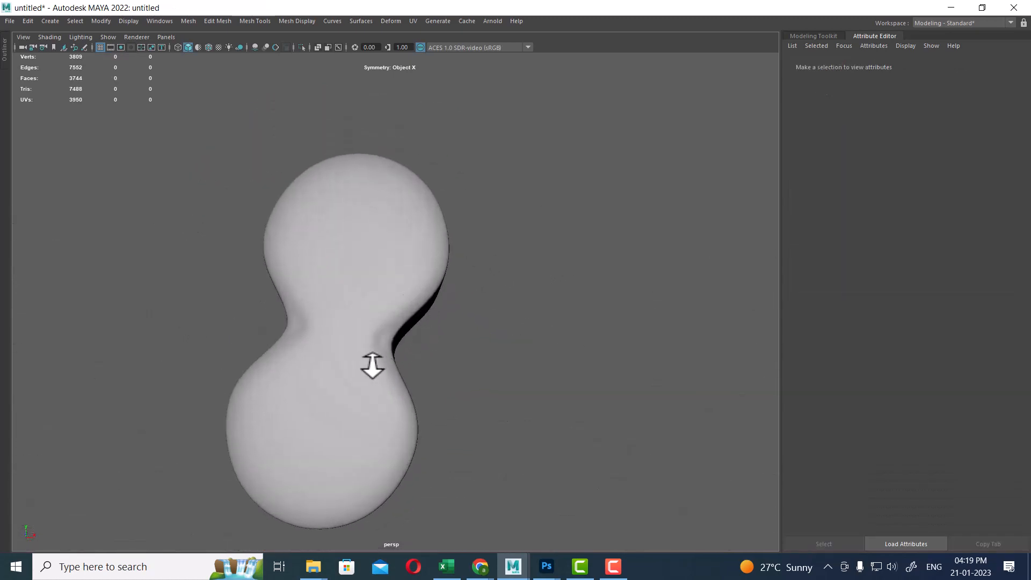
left_click_drag(372, 365, 432, 324, "alt")
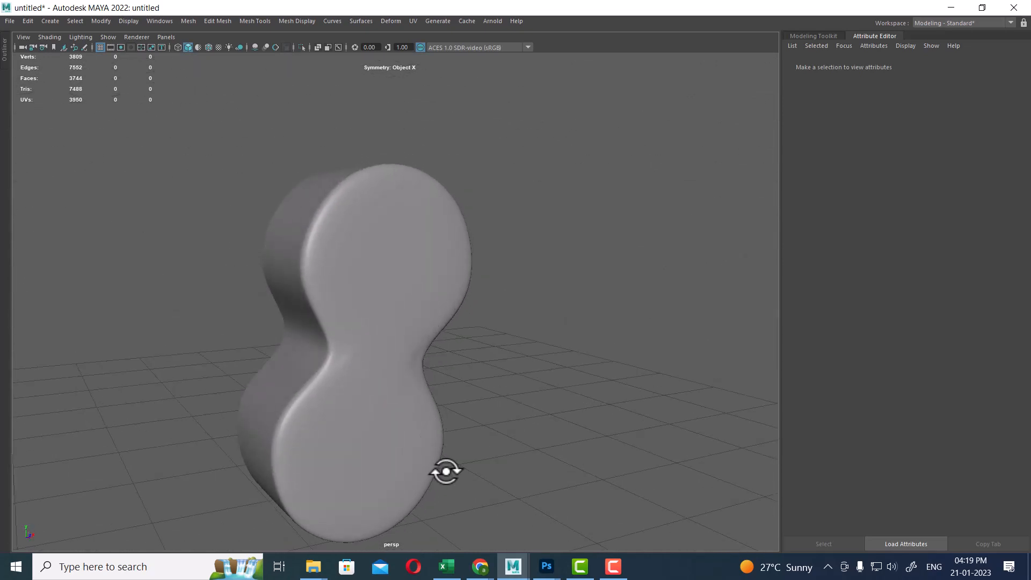
Switch to Chrome and browse the uploaded videos on the open YouTube channel page.
mouse_move(488, 561)
left_click(442, 515)
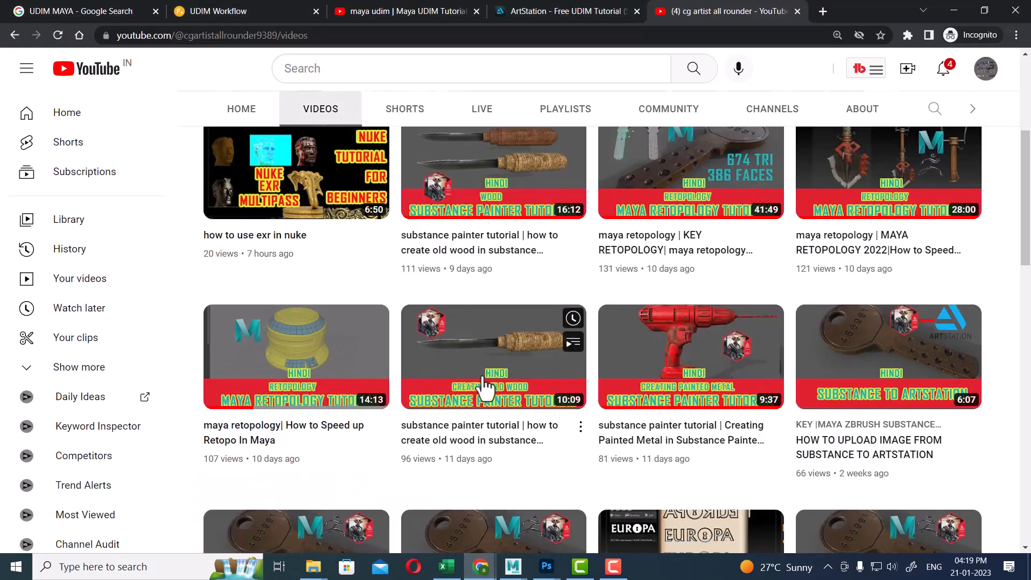
scroll(582, 341, "down", 12)
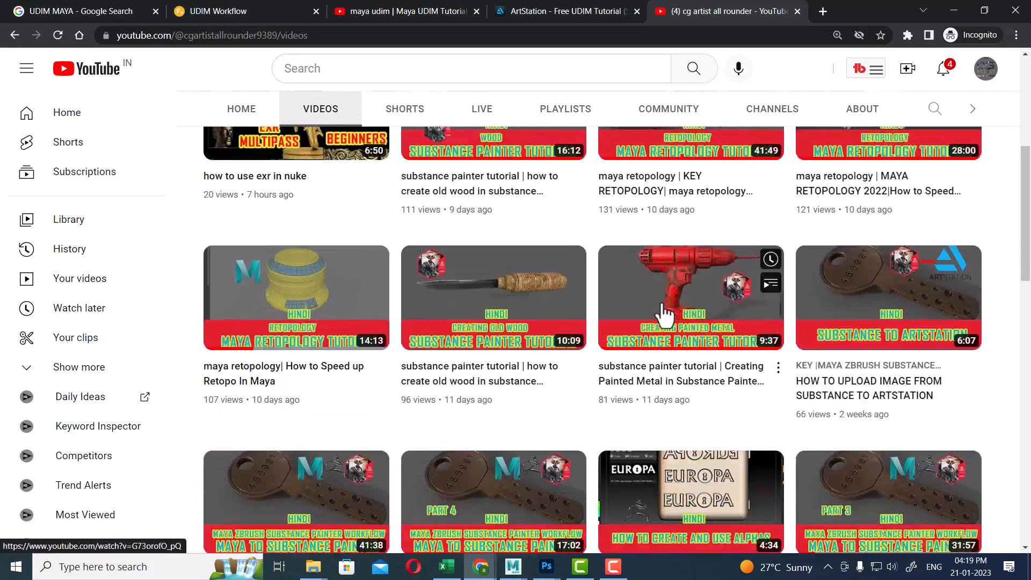
scroll(589, 317, "down", 7)
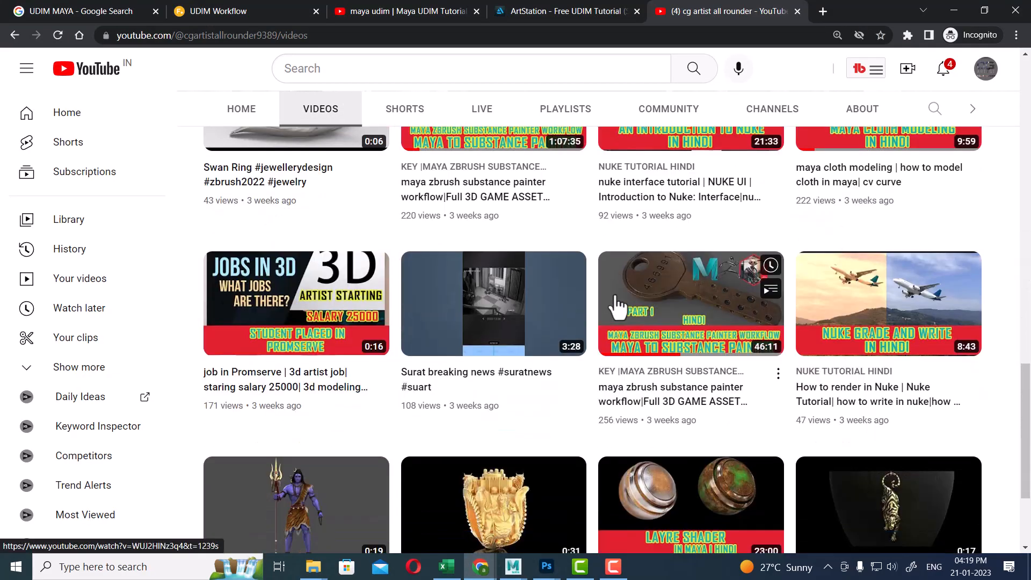
scroll(687, 365, "down", 6)
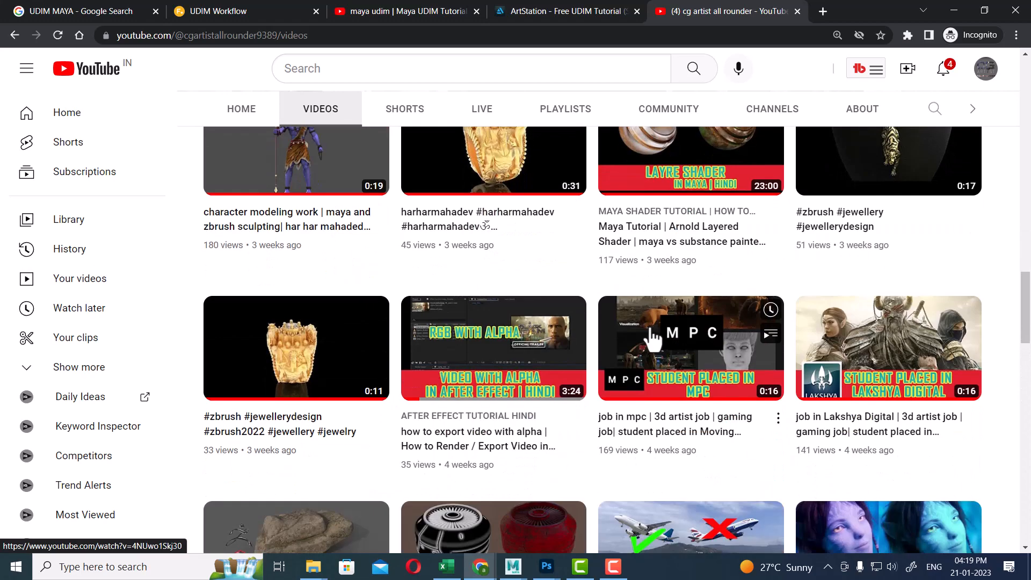
scroll(534, 376, "down", 4)
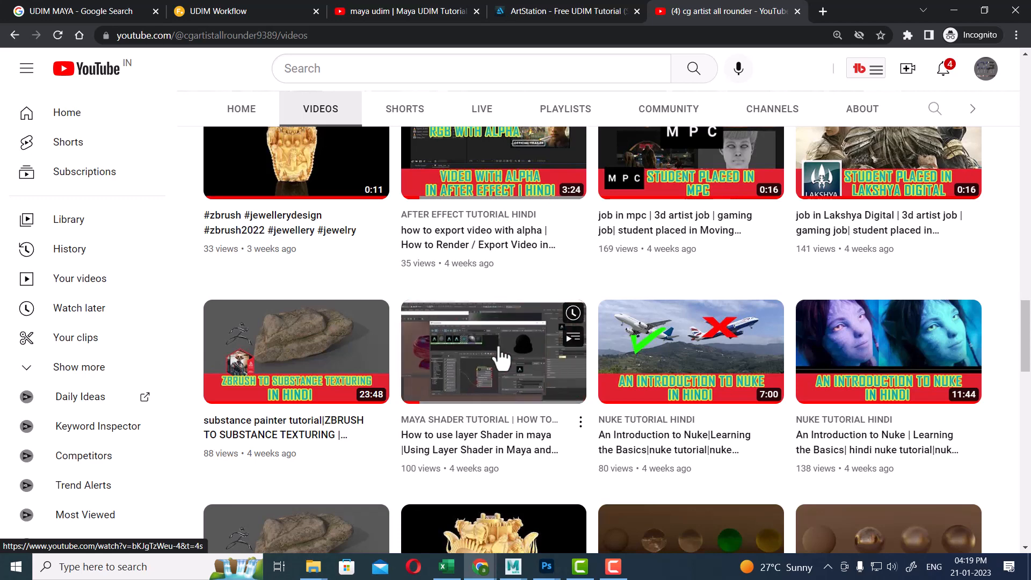
scroll(494, 341, "down", 3)
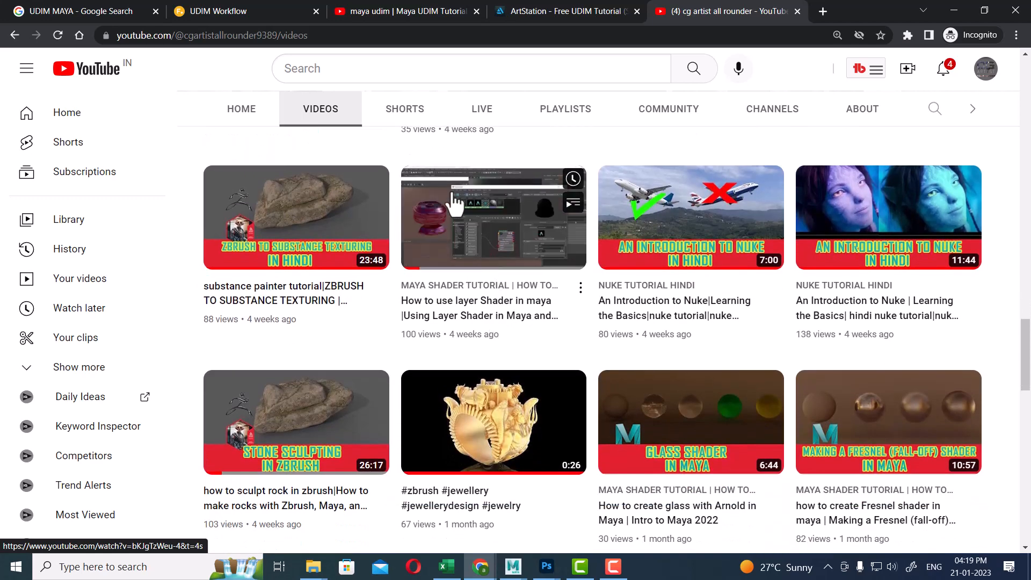
scroll(470, 228, "down", 3)
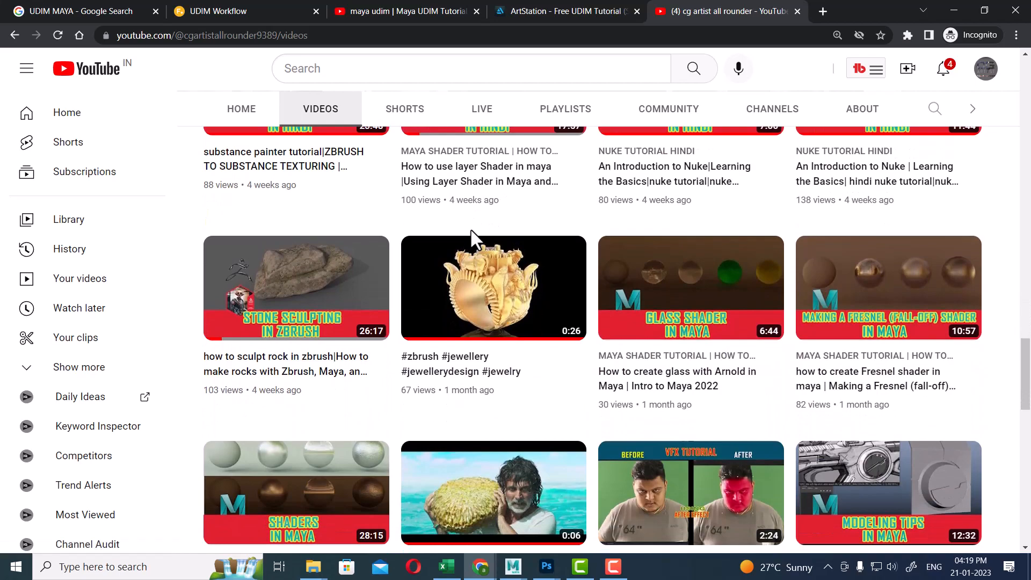
scroll(470, 227, "down", 15)
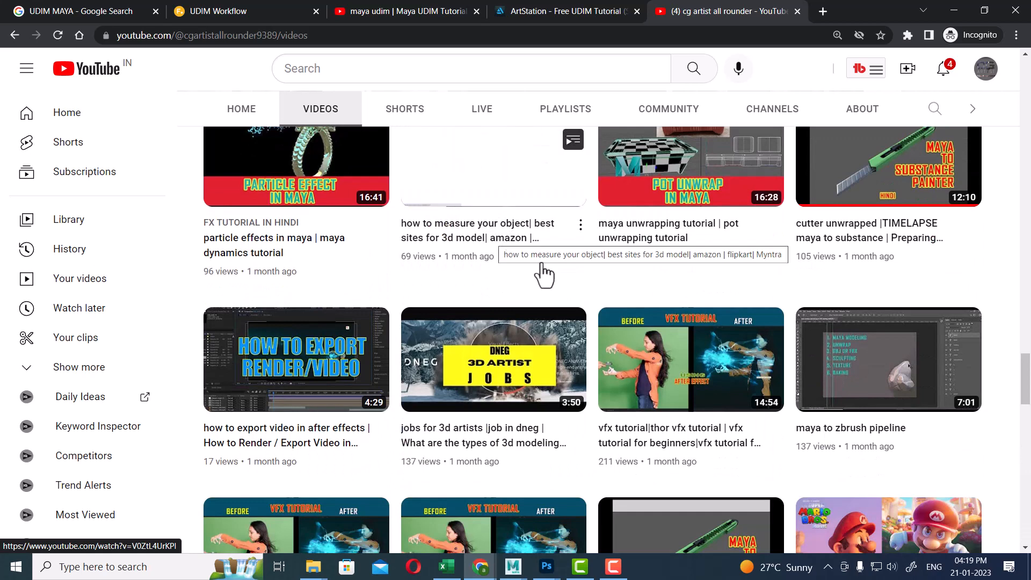
mouse_move(869, 189)
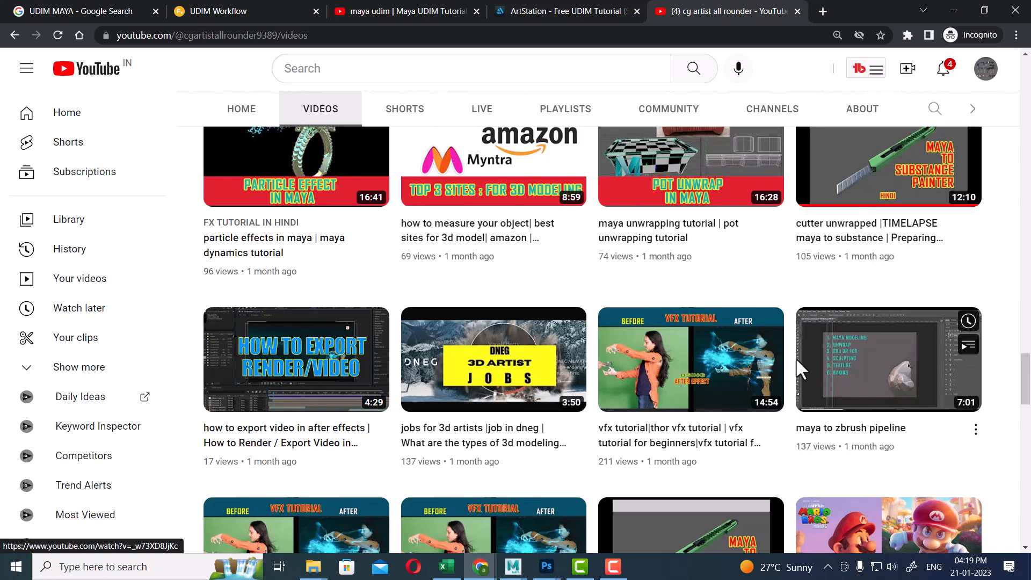
mouse_move(789, 222)
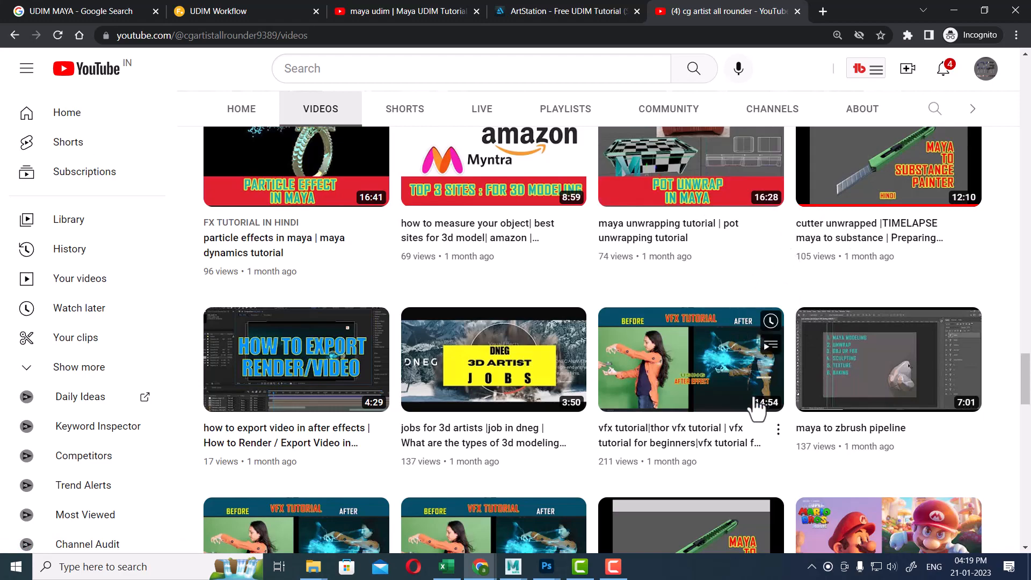
scroll(759, 344, "down", 5)
mouse_move(515, 569)
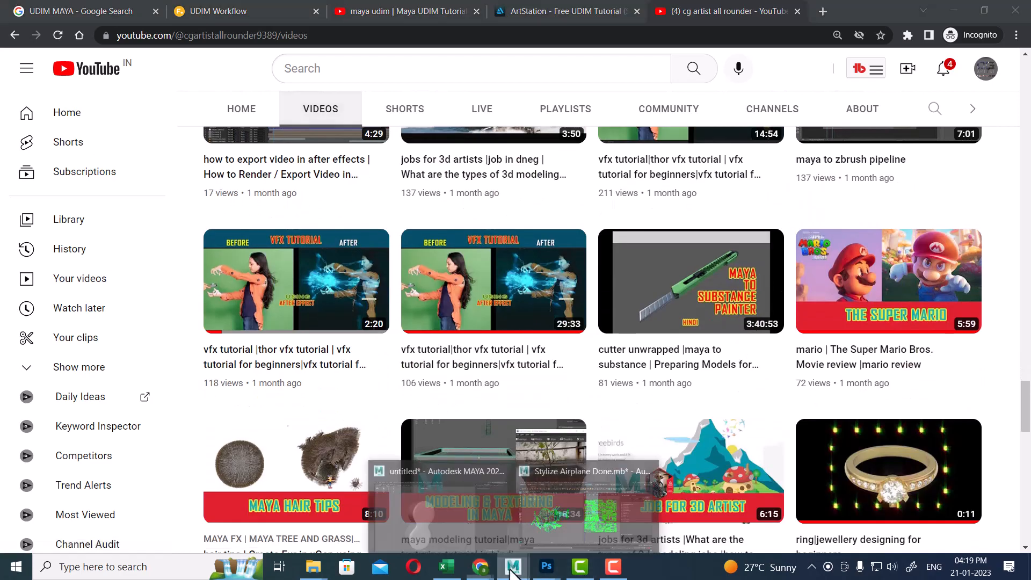
Switch back to Maya, end the cover's isolation and inspect the smoothed cover against the rest of the brake caliper.
left_click(472, 521)
left_click_drag(413, 263, 547, 407, "alt")
left_click(384, 322)
key("ctrl+1")
right_click_drag(540, 416, 533, 465, "alt")
middle_click_drag(464, 400, 548, 405, "alt")
right_click_drag(550, 411, 575, 452, "alt")
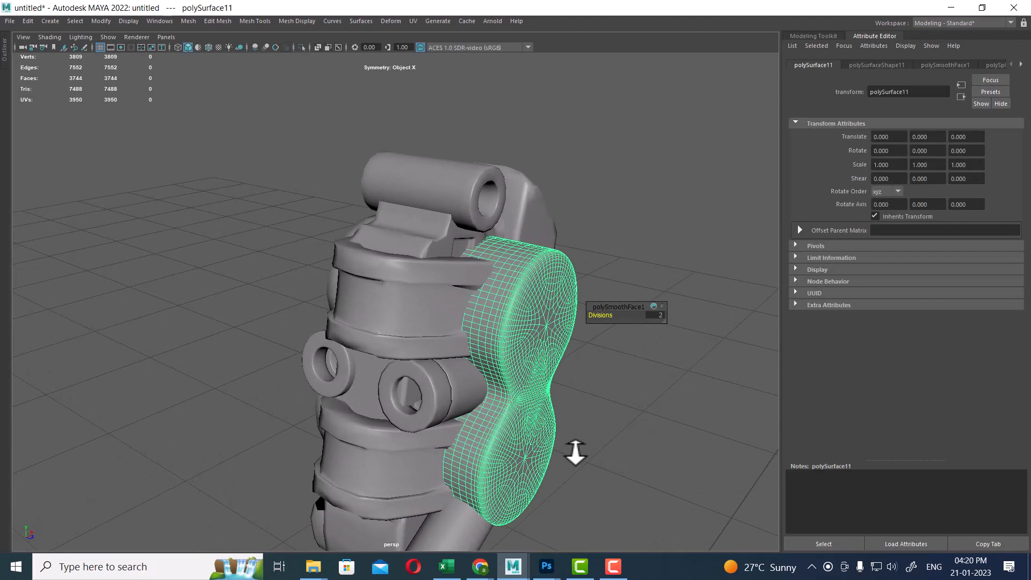
left_click_drag(510, 355, 444, 384, "alt")
left_click(349, 311)
left_click_drag(368, 317, 331, 297, "alt")
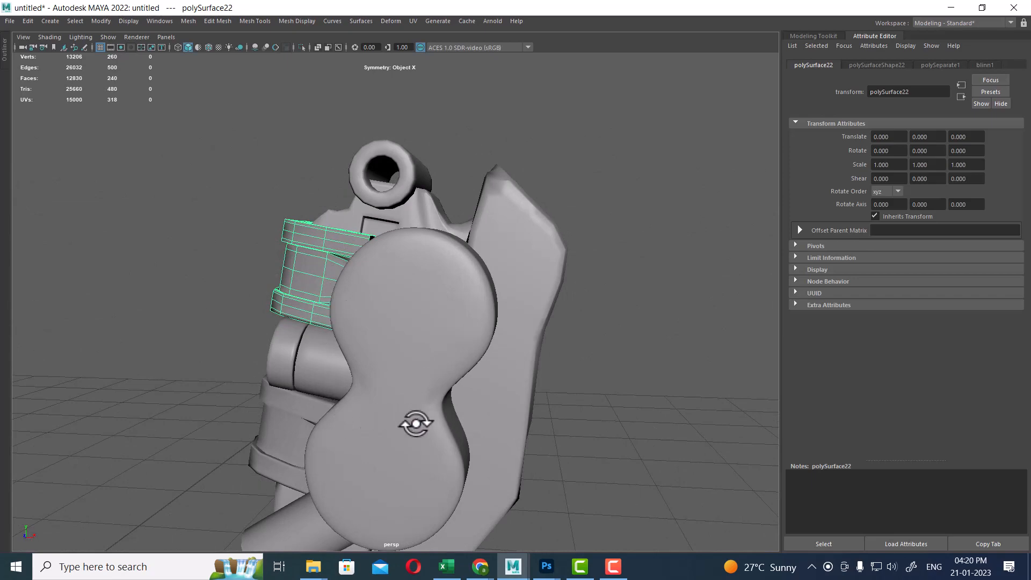
right_click_drag(414, 421, 407, 363, "alt")
left_click_drag(407, 364, 424, 394, "alt")
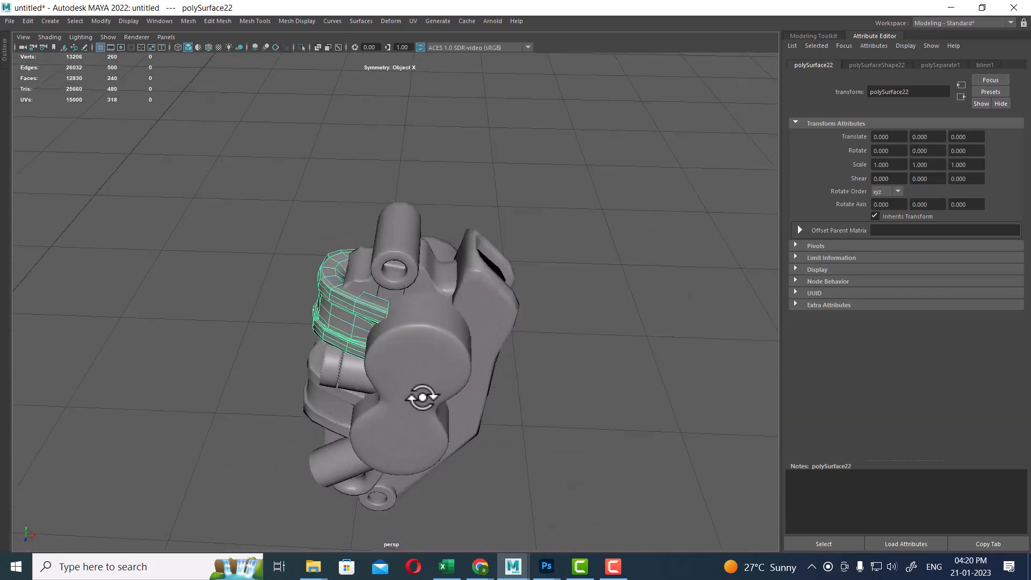
Hide every part except the hollow cylinder at the top of the caliper and frame it in the view.
right_click_drag(423, 393, 490, 322, "alt")
left_click(421, 261)
right_click_drag(421, 261, 478, 305, "alt")
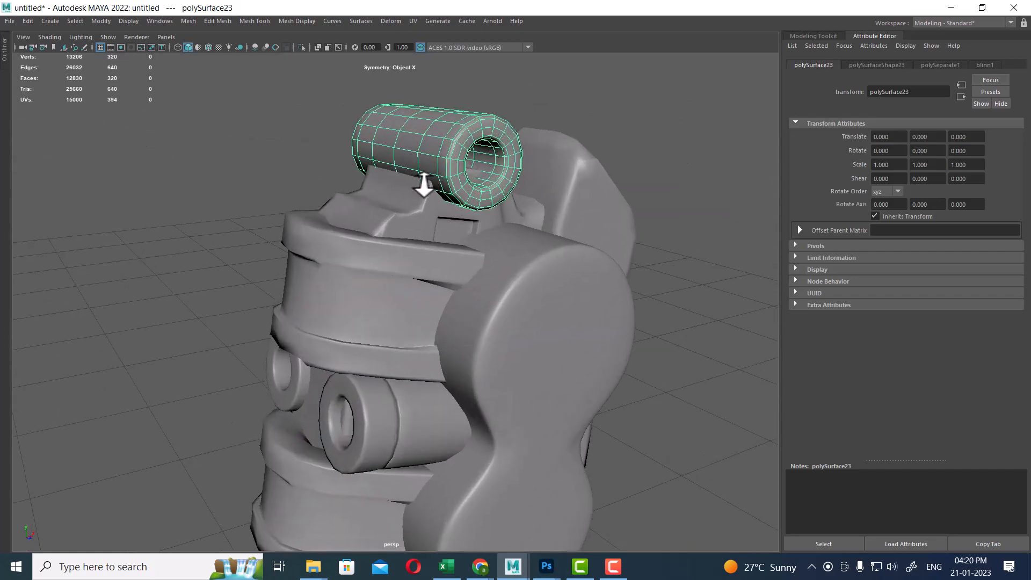
left_click_drag(382, 197, 465, 157, "alt")
key("alt+h")
right_click_drag(465, 156, 481, 186, "alt")
middle_click_drag(483, 148, 472, 311, "alt")
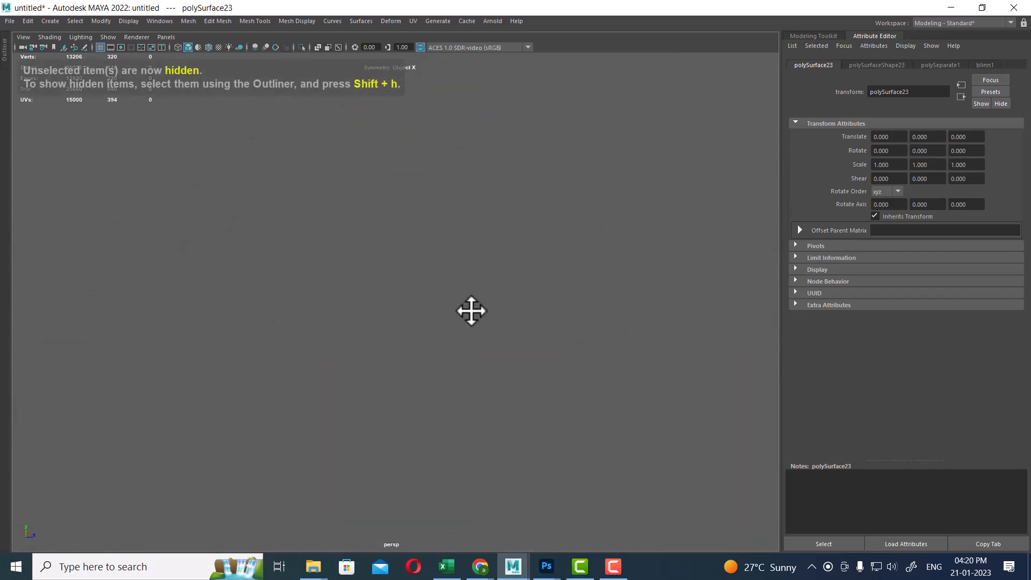
key("f")
left_click_drag(463, 301, 481, 273, "alt")
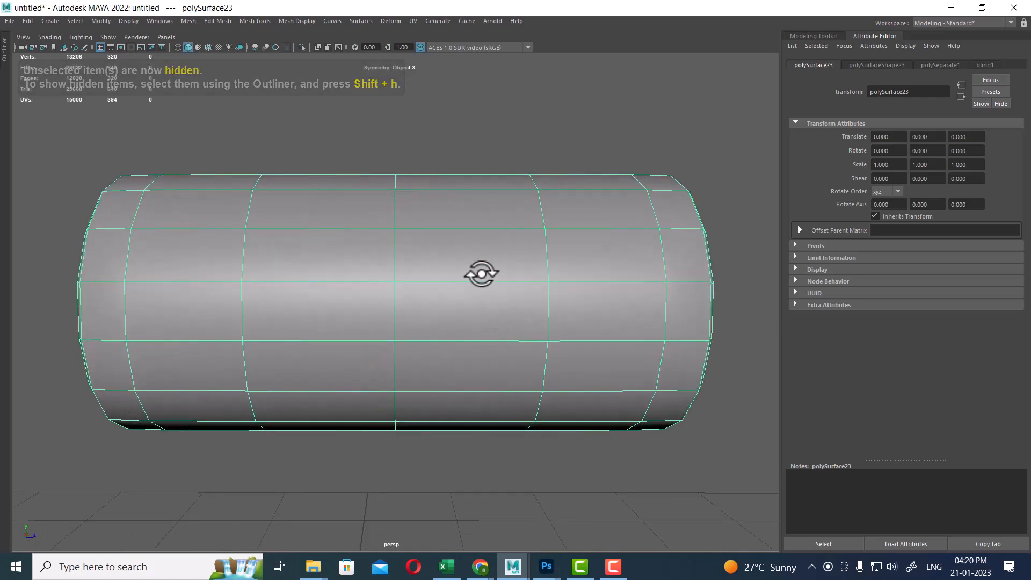
Extrude the 12 middle faces on the cylinder's underside downward to start a mounting block.
right_click_drag(481, 274, 477, 302)
left_click_drag(493, 378, 313, 515)
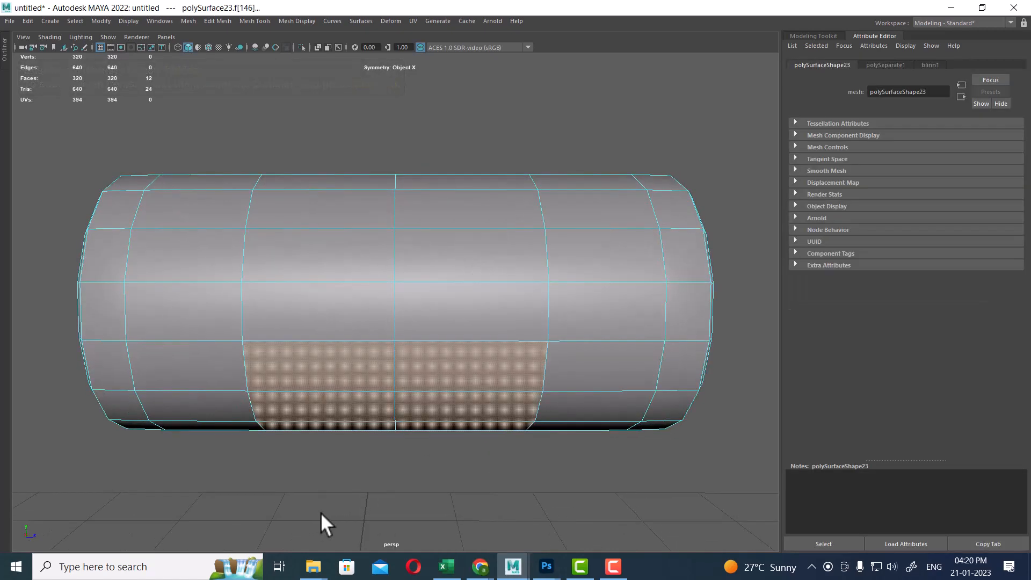
right_click_drag(497, 456, 437, 395, "alt")
left_click_drag(438, 394, 257, 367, "alt")
right_click_drag(313, 355, 392, 373, "alt")
left_click_drag(392, 373, 460, 392, "alt")
right_click_drag(460, 391, 474, 428, "alt")
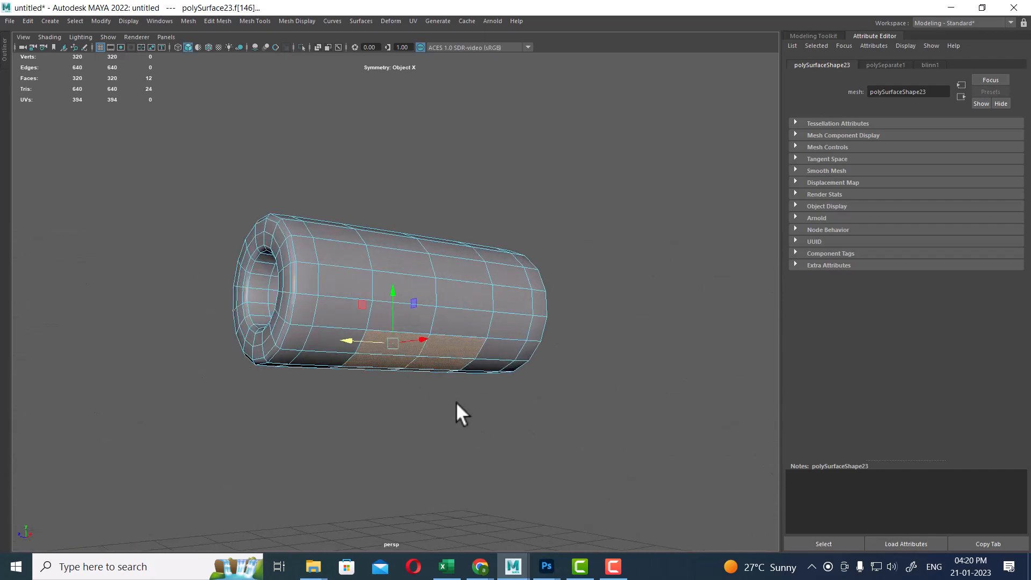
left_click_drag(392, 290, 397, 350, "shift")
Extrude the block's bottom faces further down and flatten them vertically into a level base.
left_click_drag(407, 391, 524, 403, "alt")
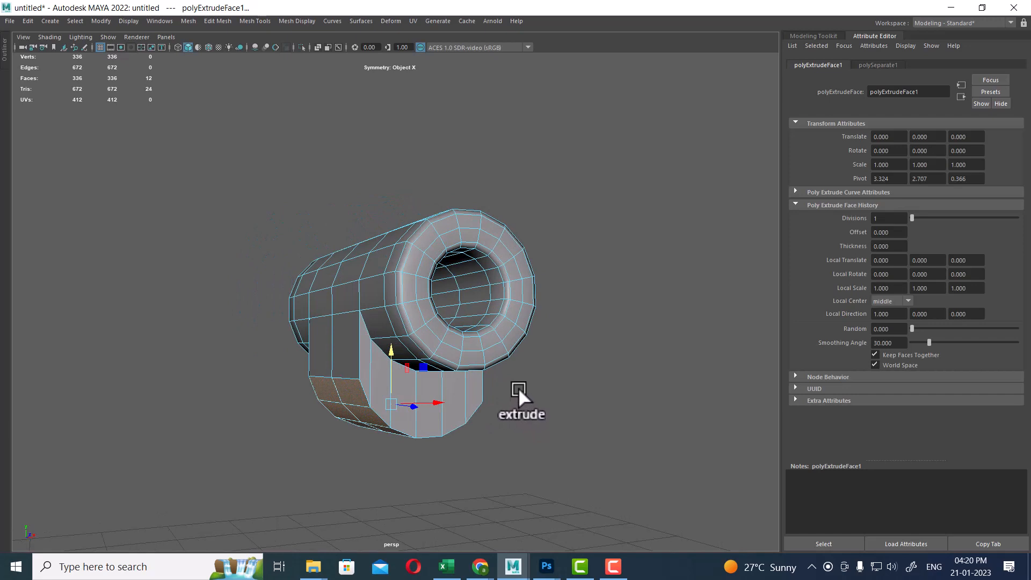
left_click_drag(397, 356, 423, 571, "shift")
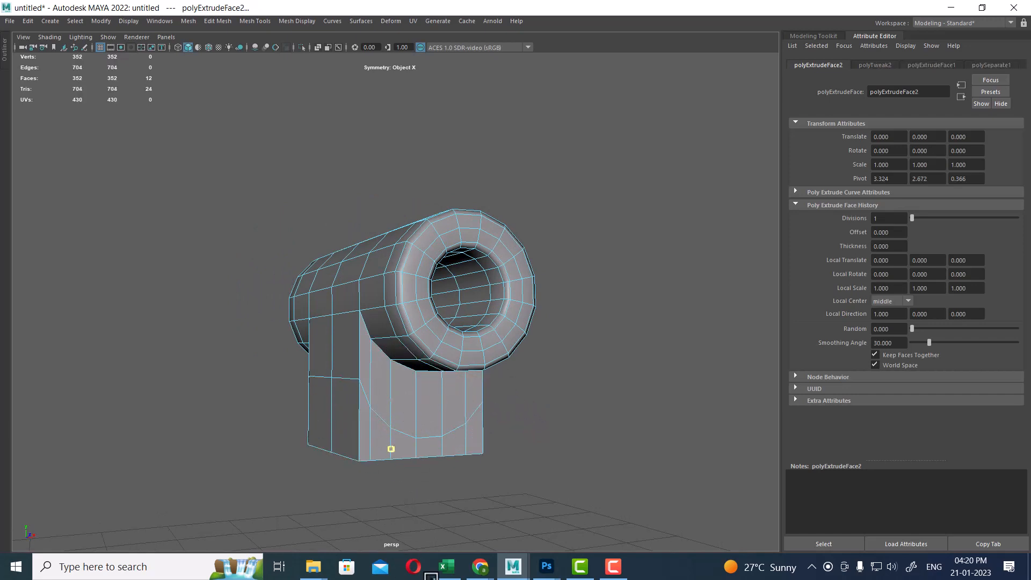
scroll(441, 391, "down", 4)
scroll(440, 392, "up", 5)
Slide the block's middle edge loop up close to the cylinder with Slide Edge and return to object selection.
left_click_drag(411, 415, 459, 406, "alt")
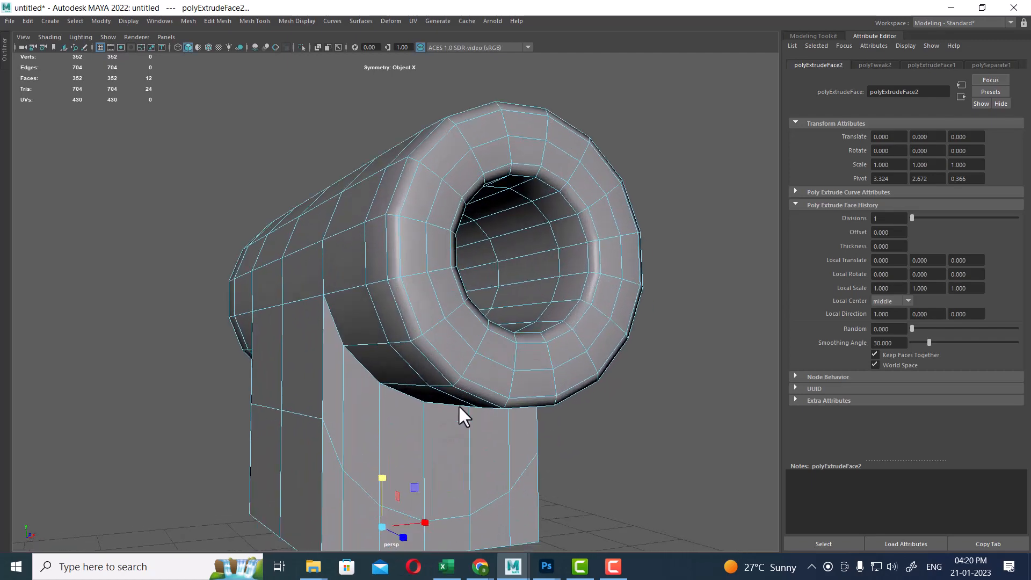
middle_click_drag(460, 407, 465, 379, "alt")
scroll(465, 378, "down", 3)
left_click_drag(465, 378, 483, 335, "alt")
double_click(448, 289)
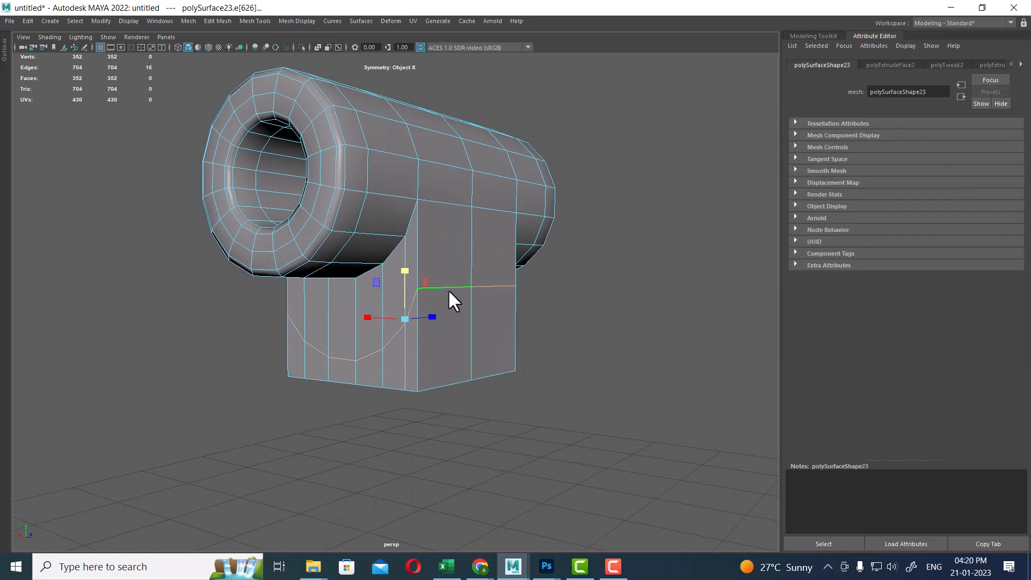
right_click_drag(449, 228, 437, 313, "shift")
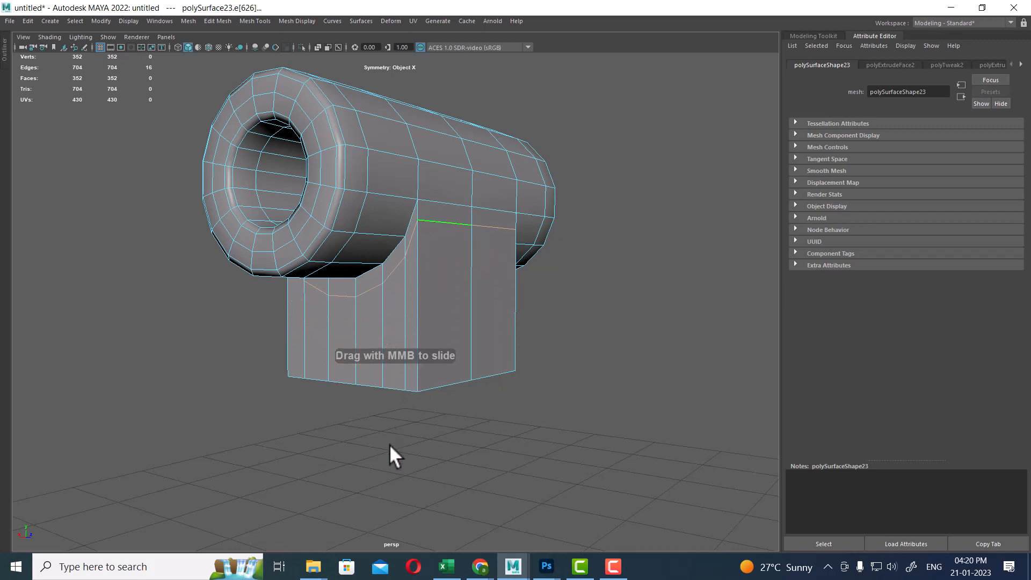
left_click_drag(431, 386, 432, 364, "alt")
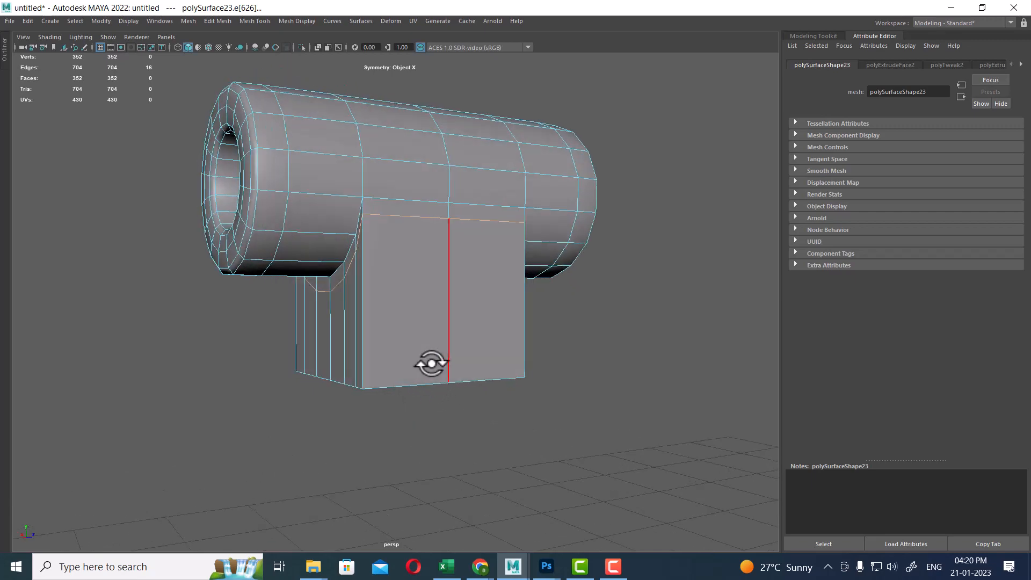
right_click_drag(417, 275, 430, 262)
Insert an edge loop around the block's side walls just above its bottom edge.
left_click_drag(430, 263, 403, 228, "alt")
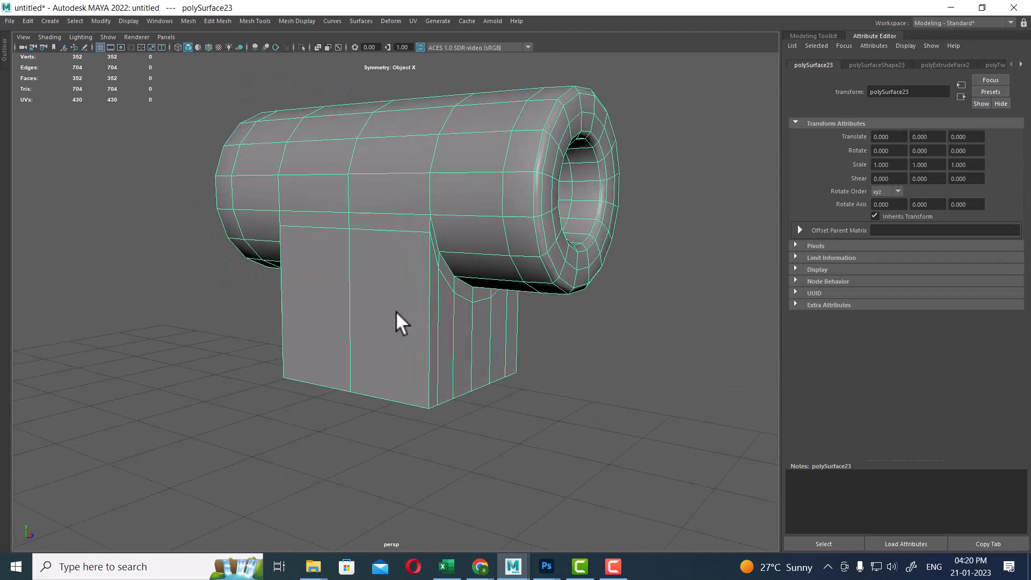
right_click_drag(430, 288, 352, 314, "shift")
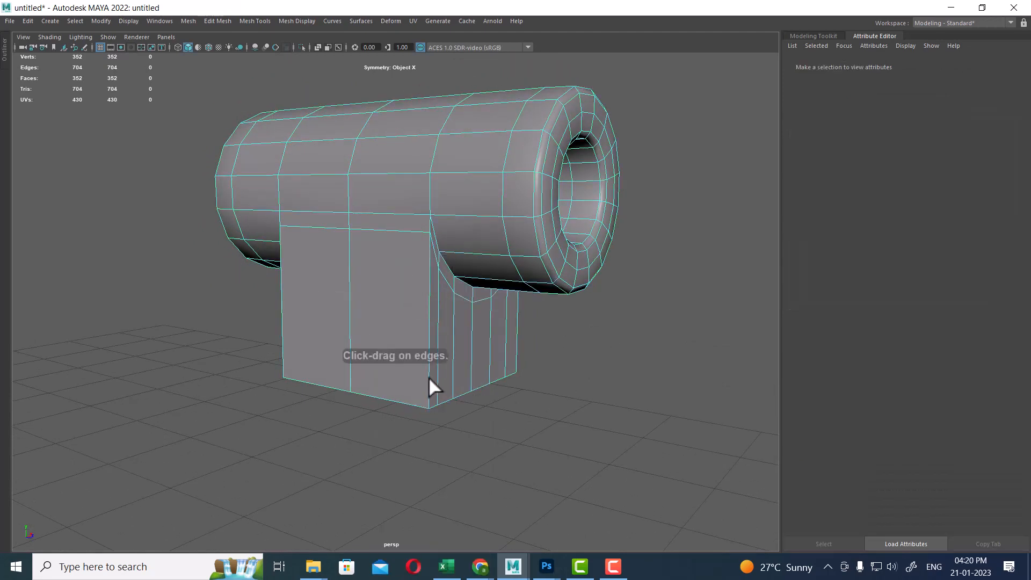
left_click(431, 392)
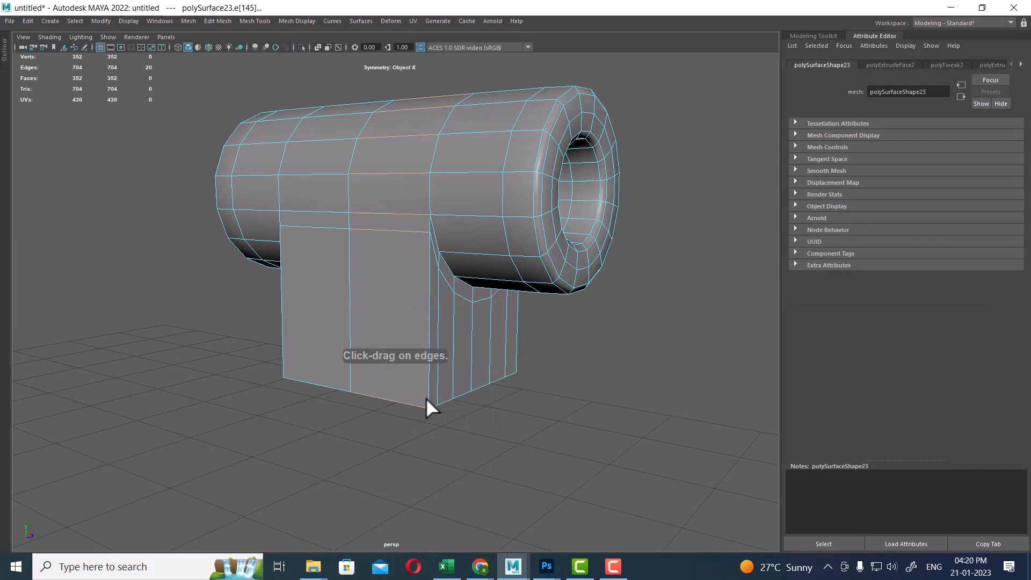
left_click(429, 399)
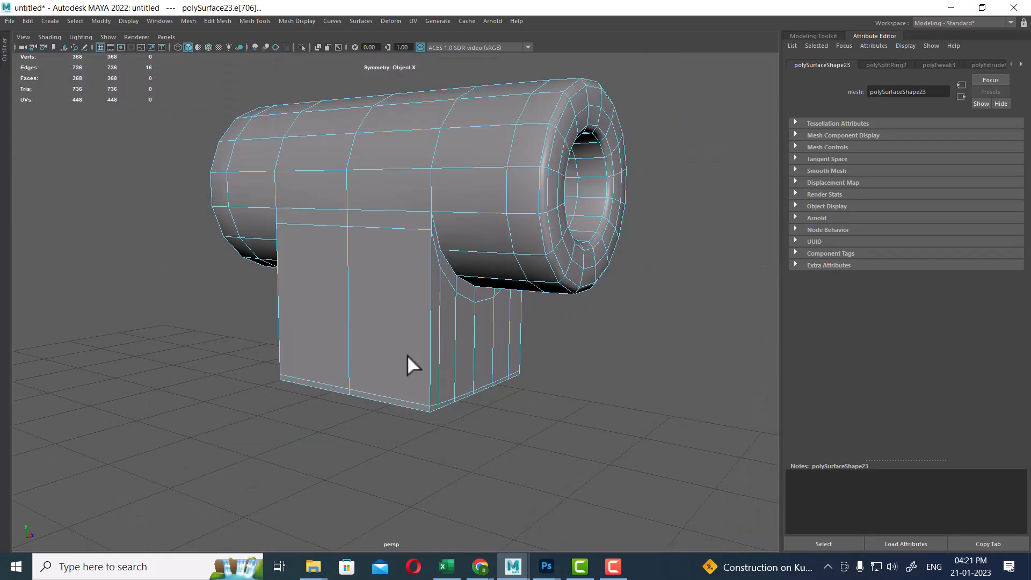
left_click_drag(407, 355, 482, 284, "alt")
key("w")
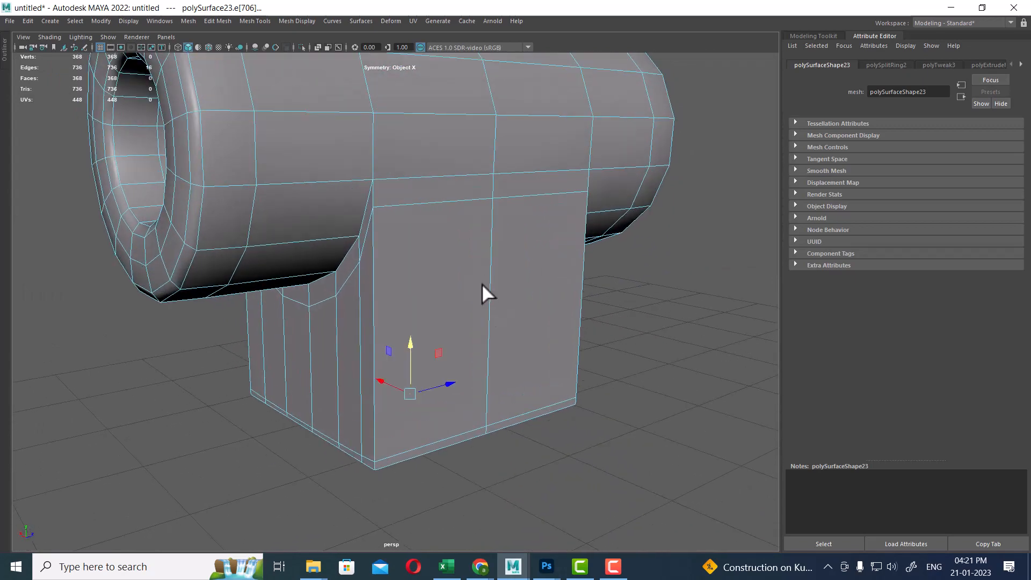
Preview the cylinder and its block in smooth display, then return to the unsmoothed mesh.
key("F8")
key("3")
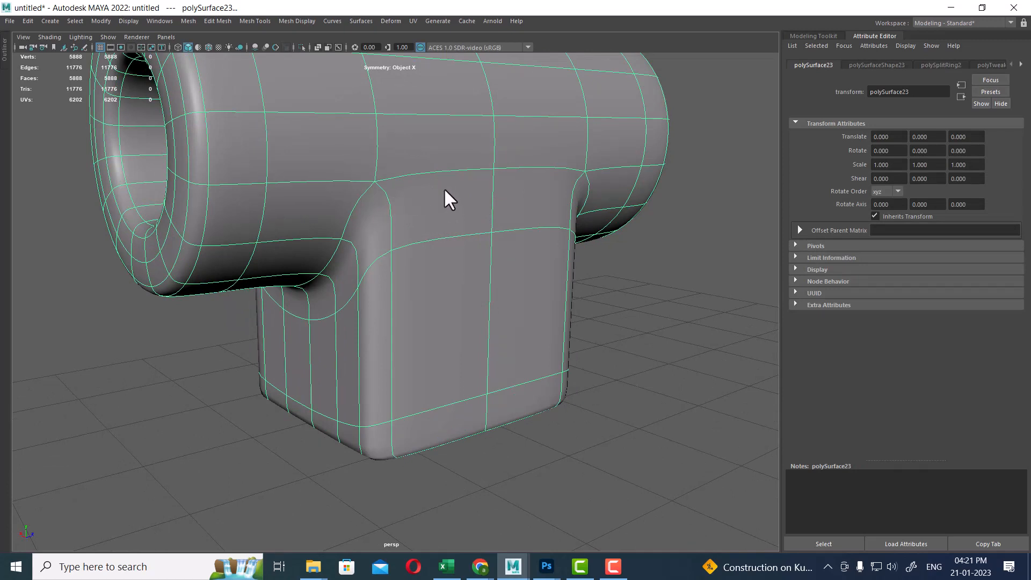
key("1")
Insert four evenly spaced edge loops around the block's side walls, using the Insert Edge Loop tool's multiple edge loops option.
right_click_drag(410, 272, 552, 156)
right_click_drag(508, 257, 480, 273, "shift")
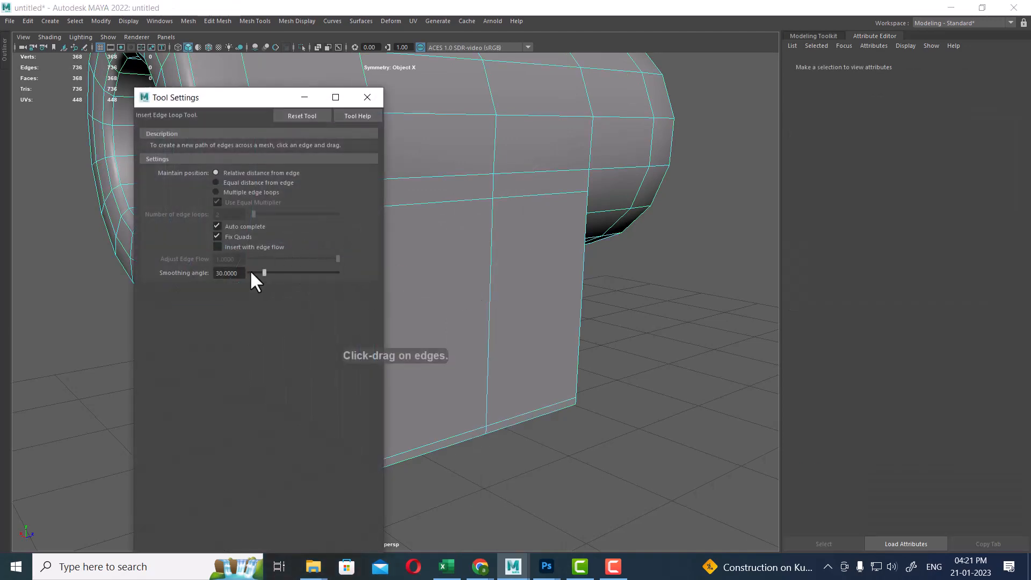
left_click(233, 192)
left_click_drag(248, 99, 677, 76)
left_click_drag(677, 192, 681, 193)
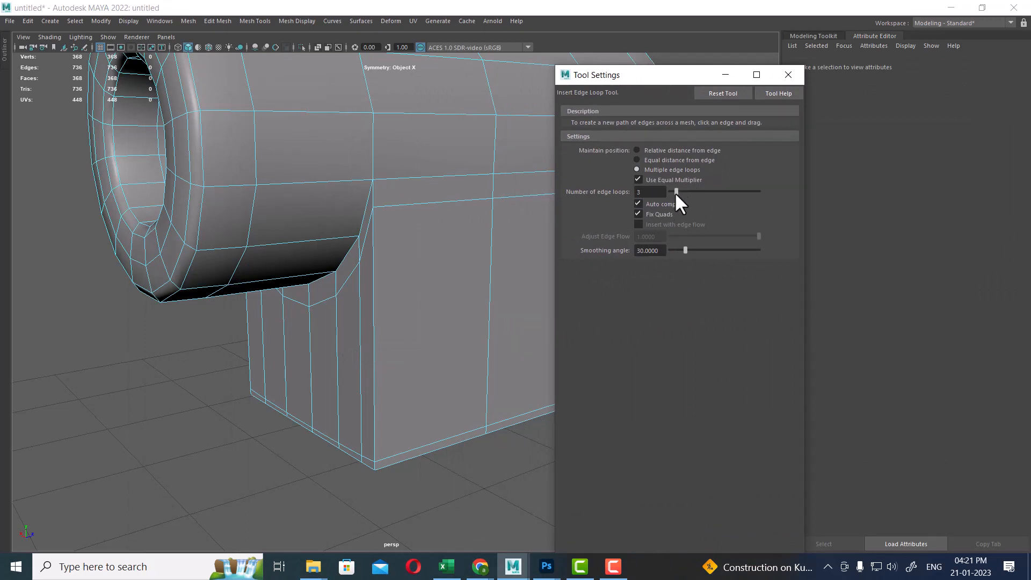
left_click(373, 336)
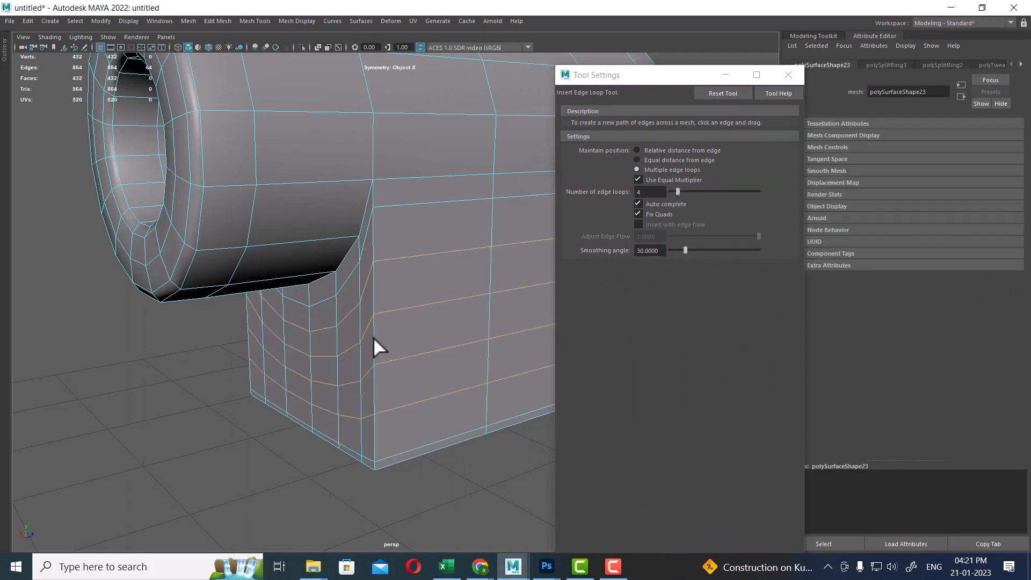
Insert four vertical edge loops in each half of the block's wide face, running around the cylinder as well.
right_click_drag(417, 375, 370, 347, "alt")
left_click_drag(371, 346, 336, 330, "alt")
right_click_drag(336, 331, 362, 367, "alt")
left_click_drag(364, 359, 375, 332, "alt")
key("w")
left_click_drag(368, 285, 367, 310, "alt")
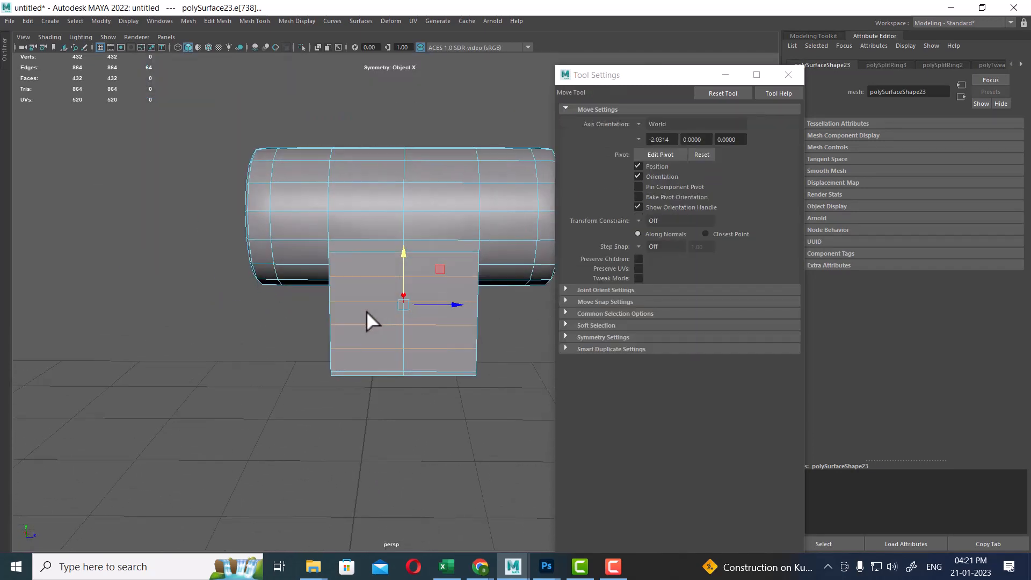
key("F8")
right_click_drag(457, 208, 378, 228, "shift")
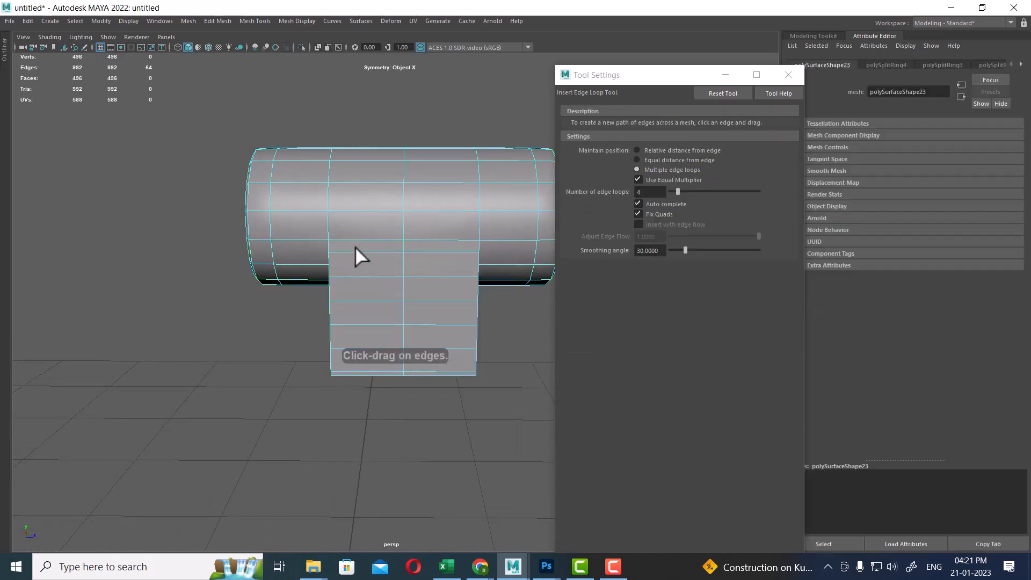
left_click(348, 373)
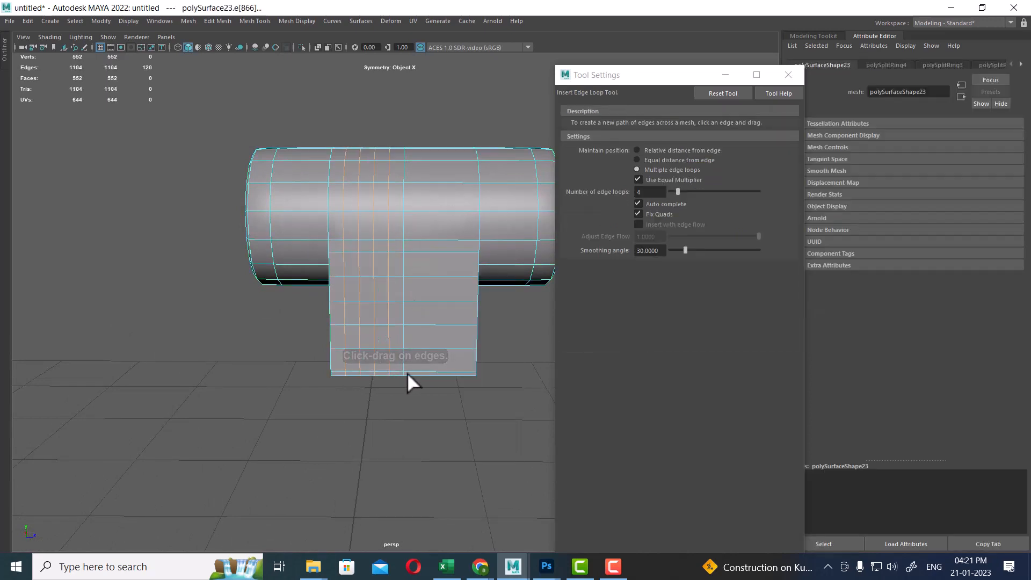
Preview the cylinder and block in smooth display and examine the block's corners and its junction with the cylinder.
key("3")
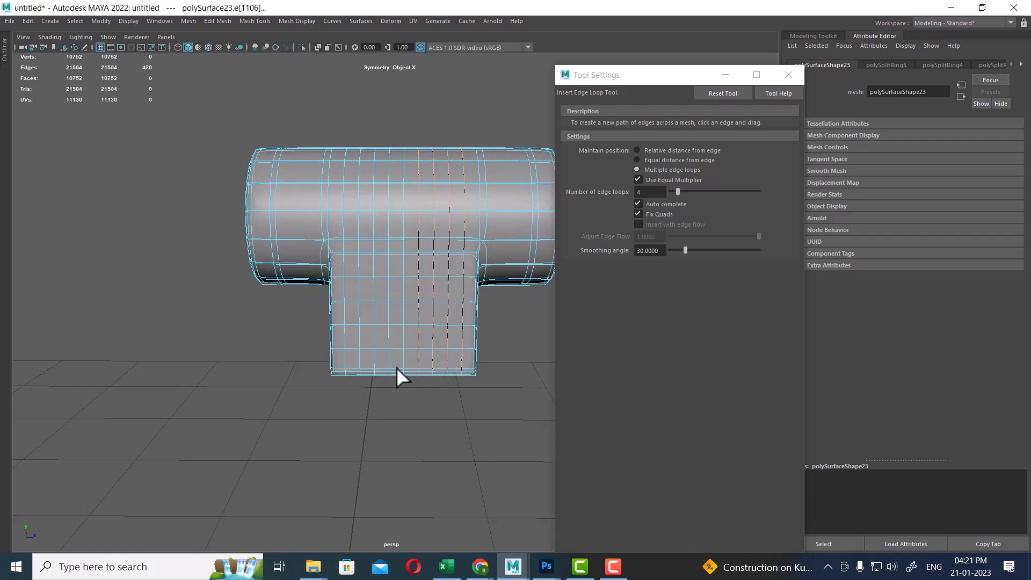
key("w")
right_click_drag(369, 180, 436, 137)
left_click(436, 135)
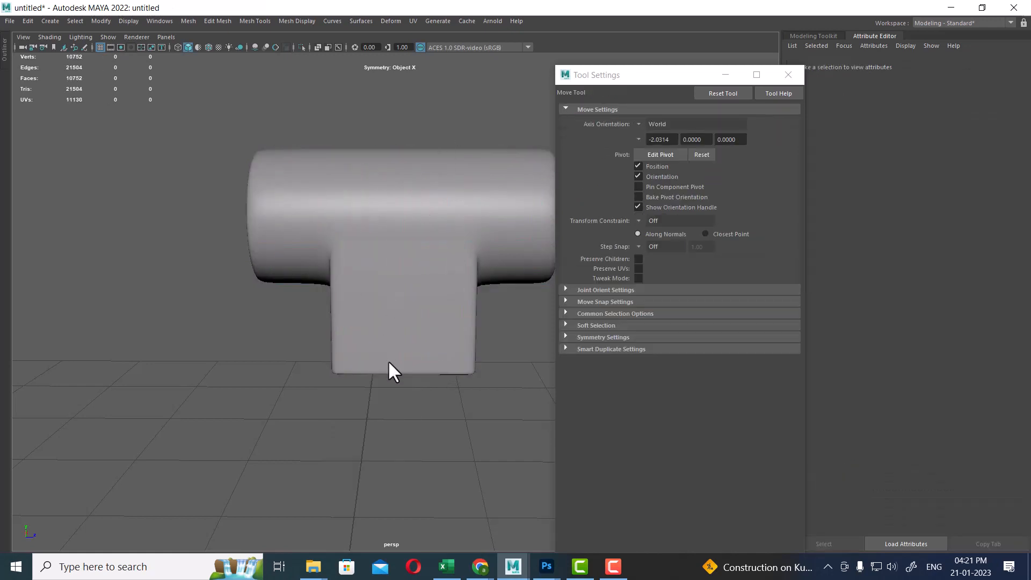
mouse_move(388, 360)
left_mouse_down("alt")
mouse_move(446, 361)
mouse_move(326, 362)
mouse_move(368, 362)
left_mouse_up("alt")
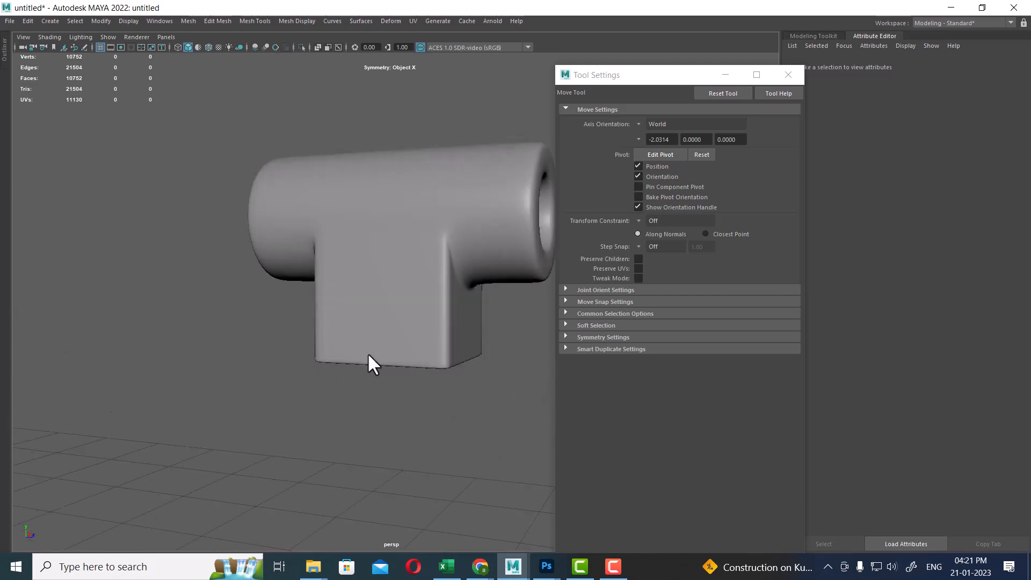
right_click_drag(368, 361, 381, 372, "alt")
left_click_drag(383, 376, 398, 352, "alt")
Return to the unsmoothed mesh and select the block's vertical corner edges together with the adjoining bottom edges.
left_click(407, 347)
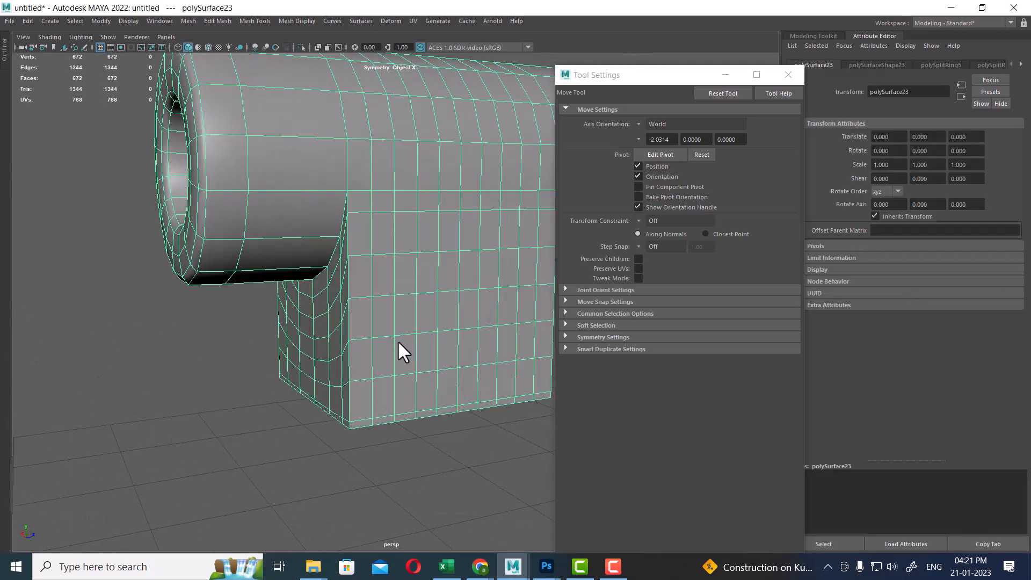
right_click_drag(398, 352, 398, 361, "alt")
left_click_drag(398, 361, 384, 357, "alt")
left_click_drag(384, 358, 396, 327, "alt")
right_click_drag(396, 271, 403, 138)
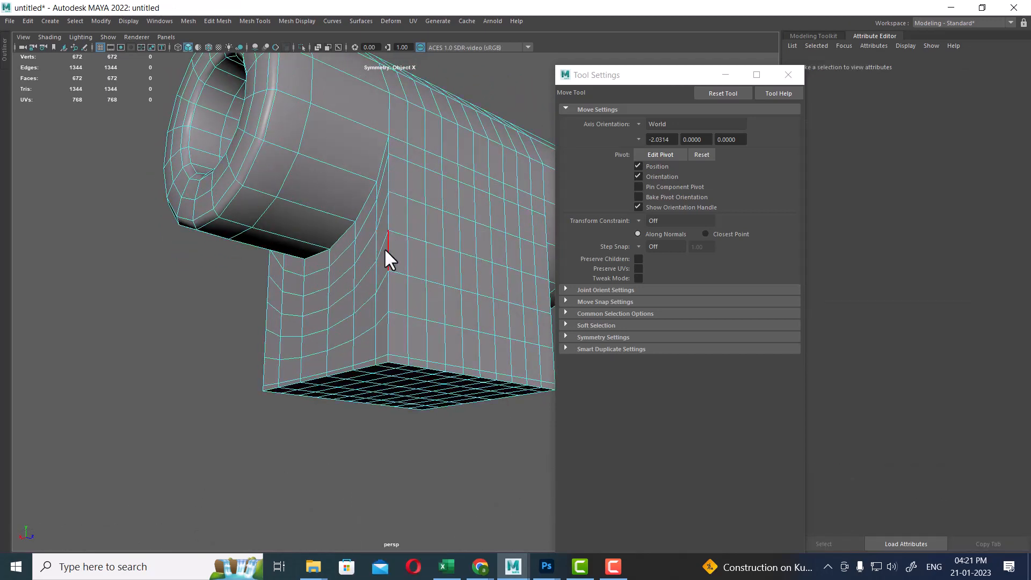
double_click(388, 249)
left_click_drag(424, 269, 337, 325, "alt")
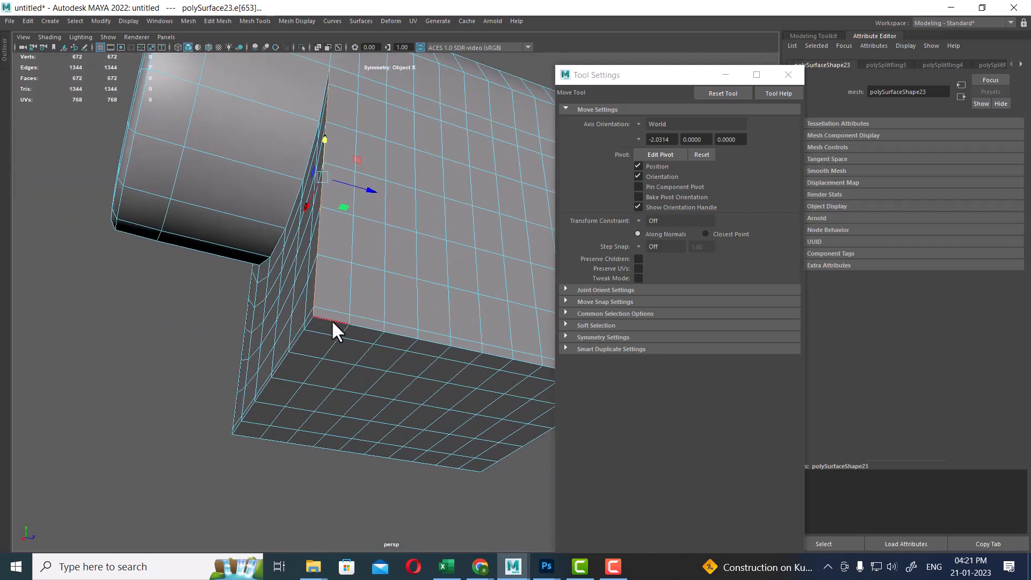
double_click(331, 320)
left_click_drag(285, 356, 392, 339, "alt")
double_click(334, 320, "shift")
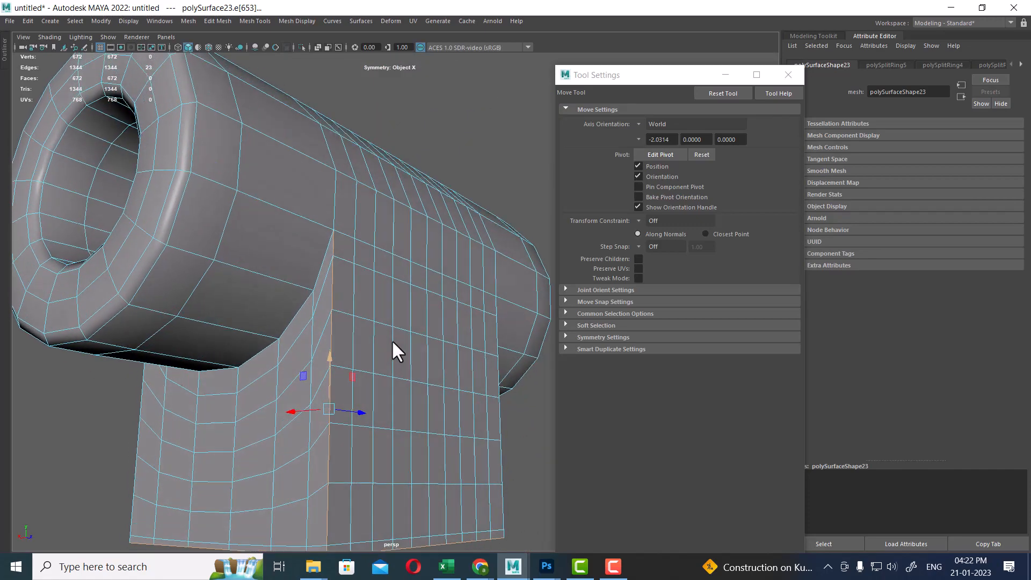
scroll(373, 295, "up", 3)
left_click_drag(373, 295, 364, 281, "alt")
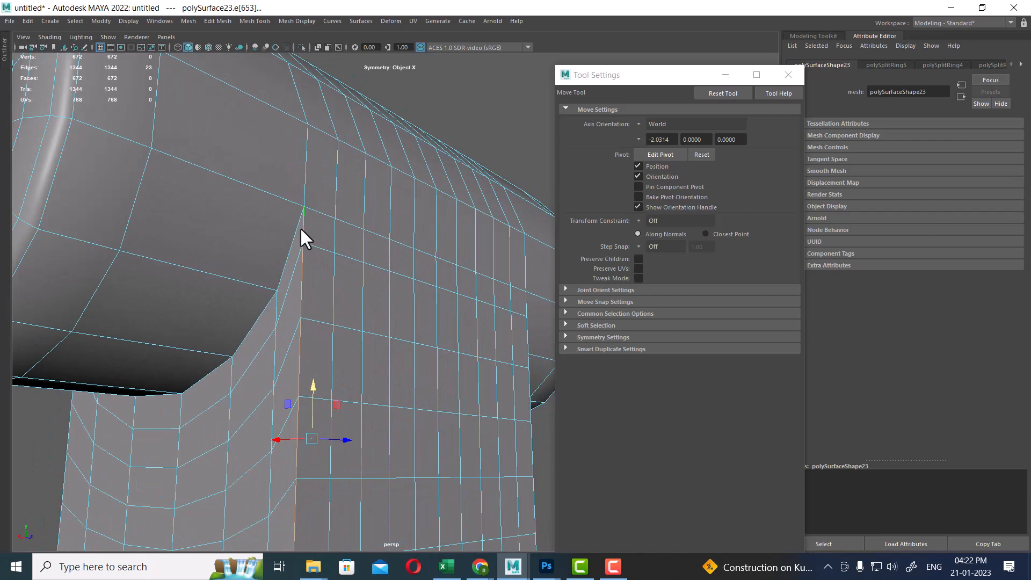
left_click_drag(293, 225, 385, 247, "alt")
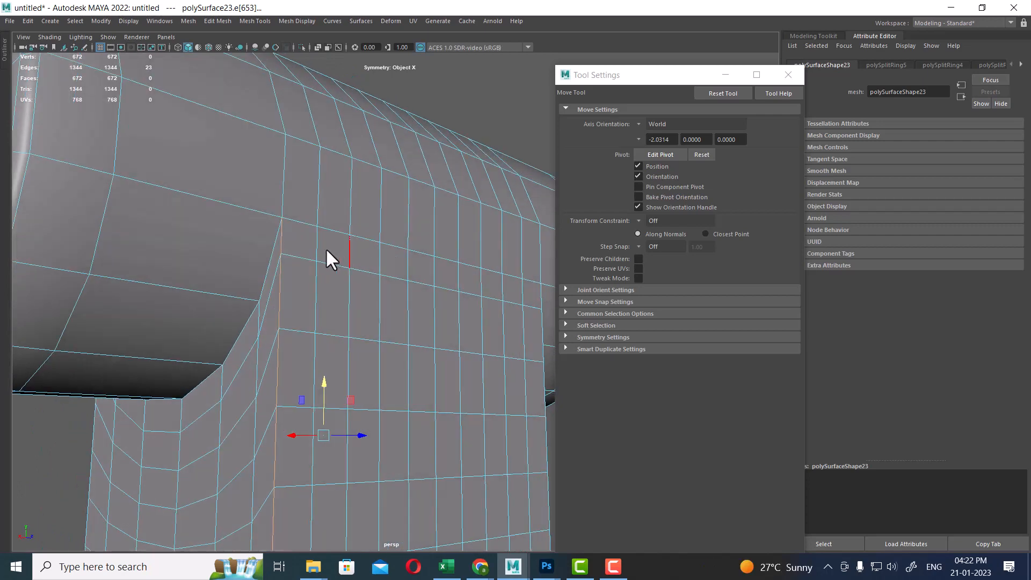
Try beveling the selected corner and bottom edges with one segment and inspect the part in smooth display.
right_click(321, 248, "shift")
left_click(365, 248)
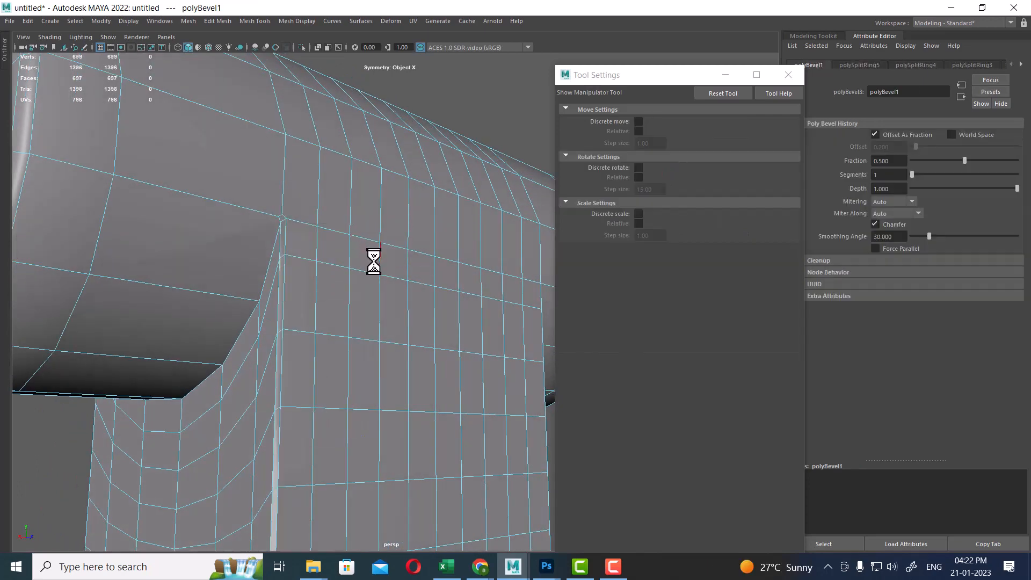
key("3")
left_click_drag(333, 334, 254, 270, "alt")
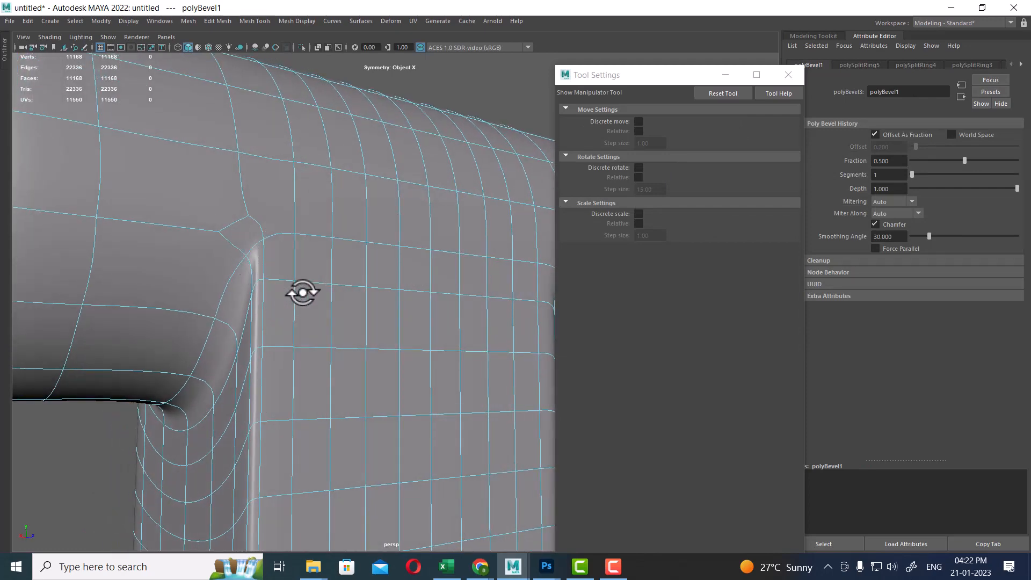
key("q")
left_click(314, 313)
key("f")
left_click(253, 376)
right_click_drag(301, 408, 375, 431, "alt")
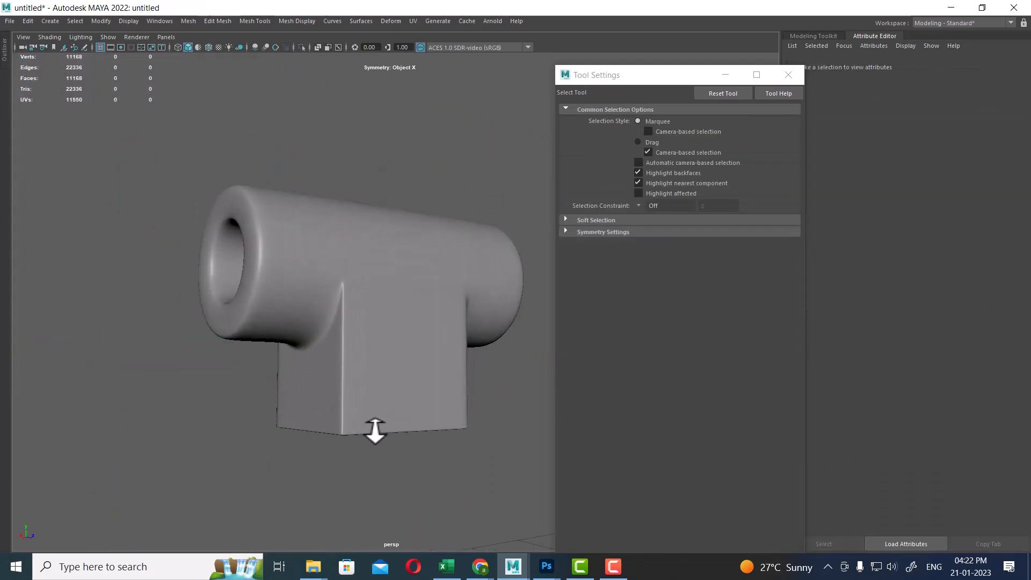
left_click_drag(352, 379, 455, 395, "alt")
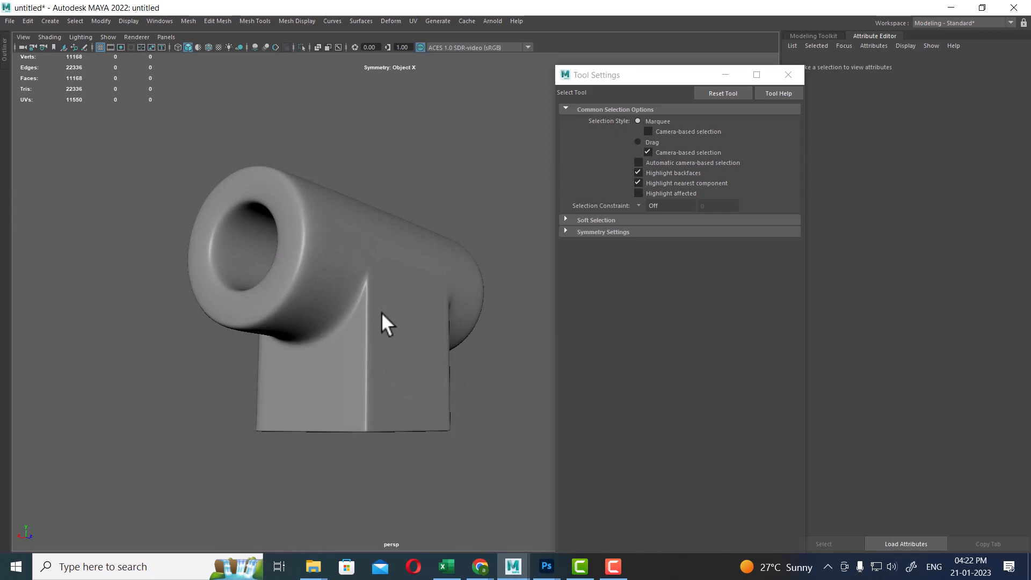
scroll(381, 313, "up", 3)
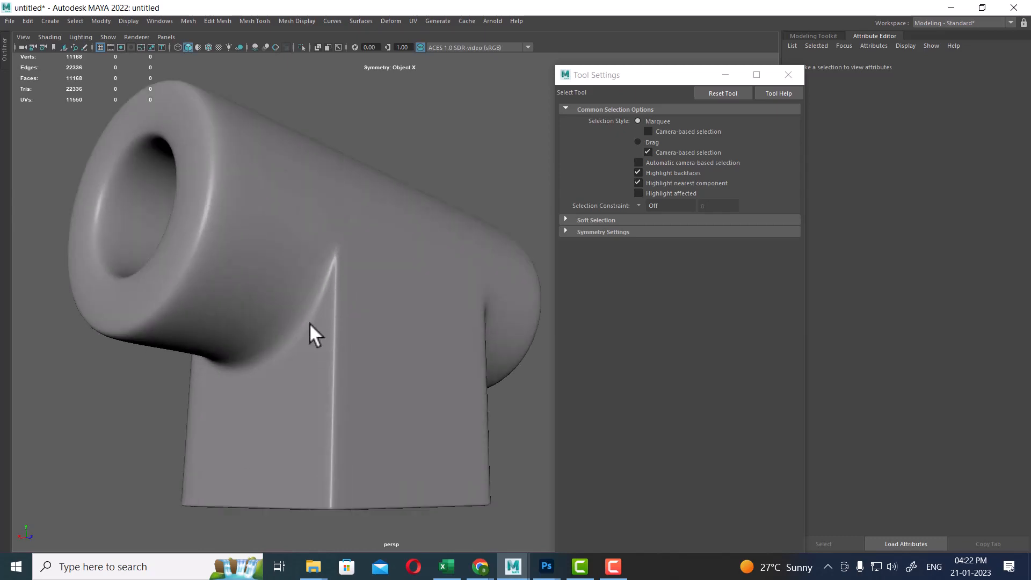
left_click_drag(311, 333, 361, 338, "alt")
Undo the bevel and restore the unsmoothed mesh with the block's edge selection.
left_click(374, 328)
key("ctrl+z")
key("ctrl+z")
key("ctrl+z")
key("ctrl+z")
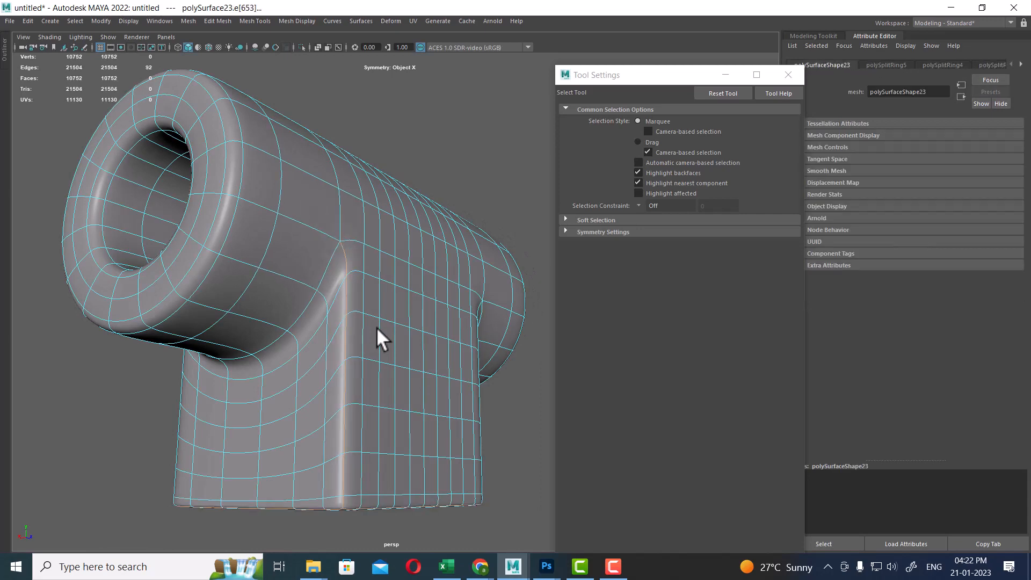
key("ctrl+z")
Add the curved edges where the block meets the cylinder to the selection and bevel all selected edges.
left_click_drag(375, 326, 355, 284, "alt")
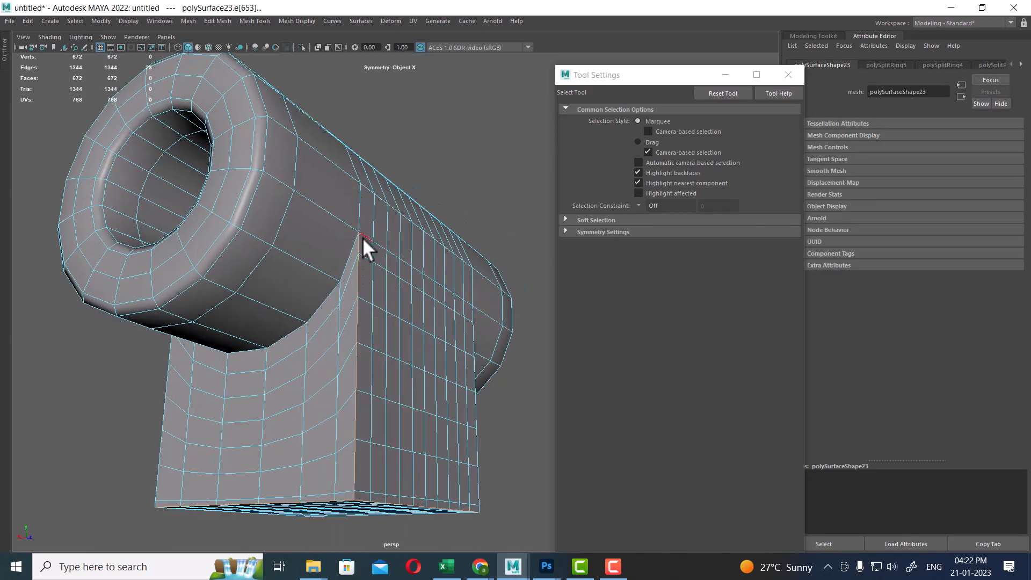
left_click(349, 246, "shift")
right_click_drag(378, 270, 324, 254, "alt")
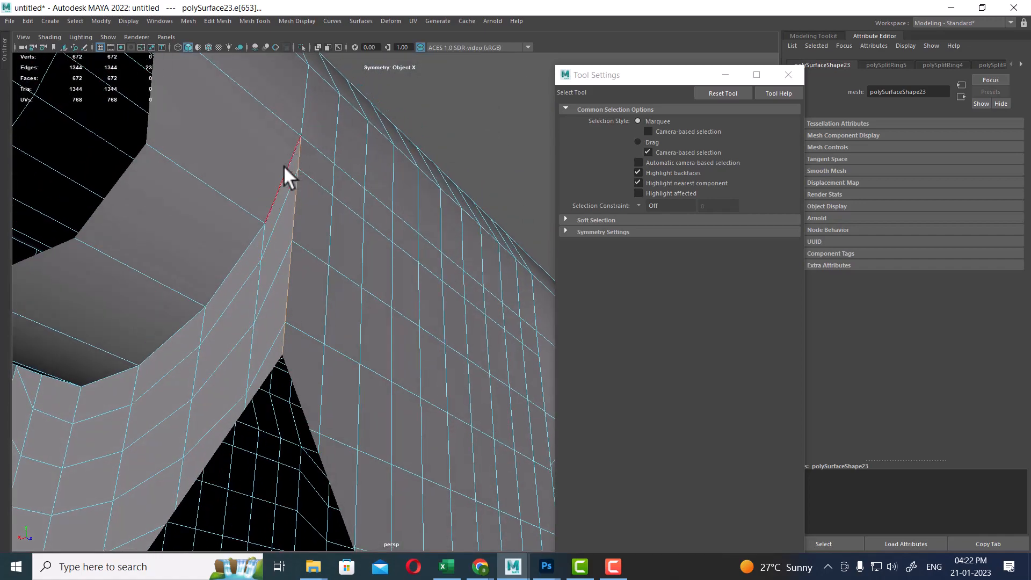
left_click(284, 165, "shift")
right_click_drag(298, 189, 359, 295, "alt")
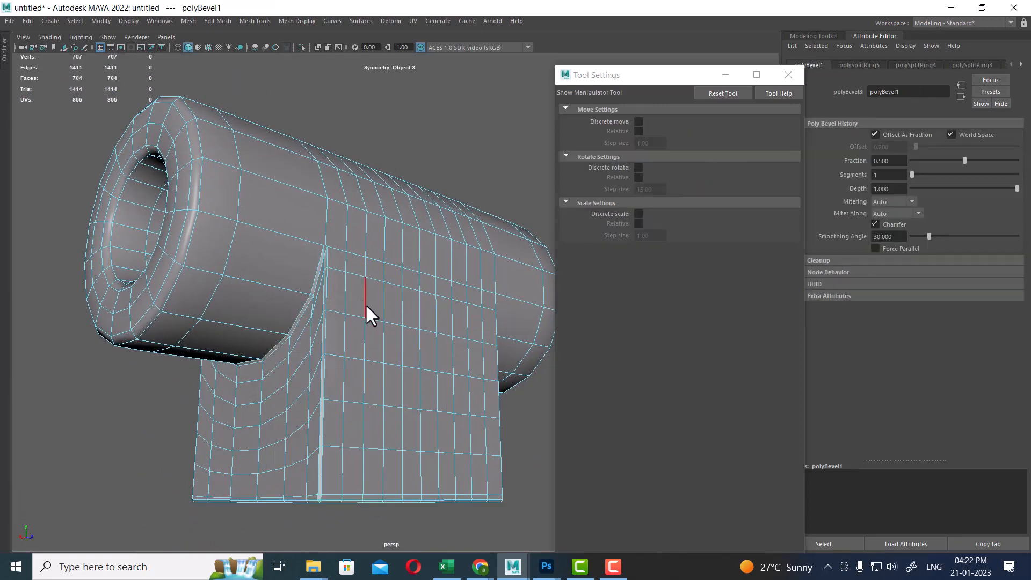
Inspect the beveled corner and cylinder junction in smooth display from several sides, and return to the unsmoothed mesh.
mouse_move(365, 306)
left_mouse_down("alt")
mouse_move(386, 315)
mouse_move(368, 315)
left_mouse_up("alt")
mouse_move(368, 315)
right_mouse_down("alt")
mouse_move(359, 311)
mouse_move(356, 338)
mouse_move(357, 327)
right_mouse_up("alt")
left_click_drag(357, 327, 377, 302, "alt")
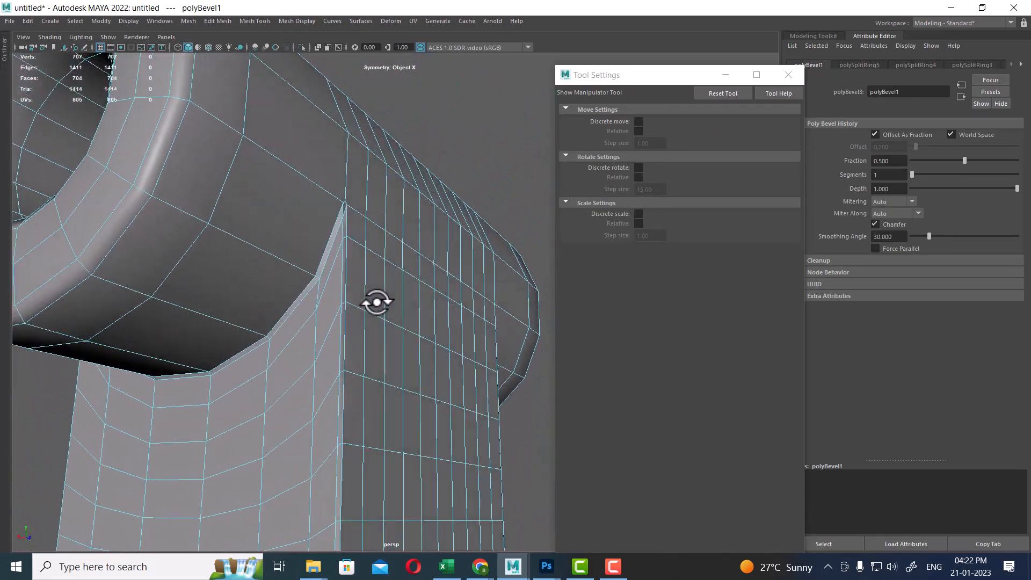
key("3")
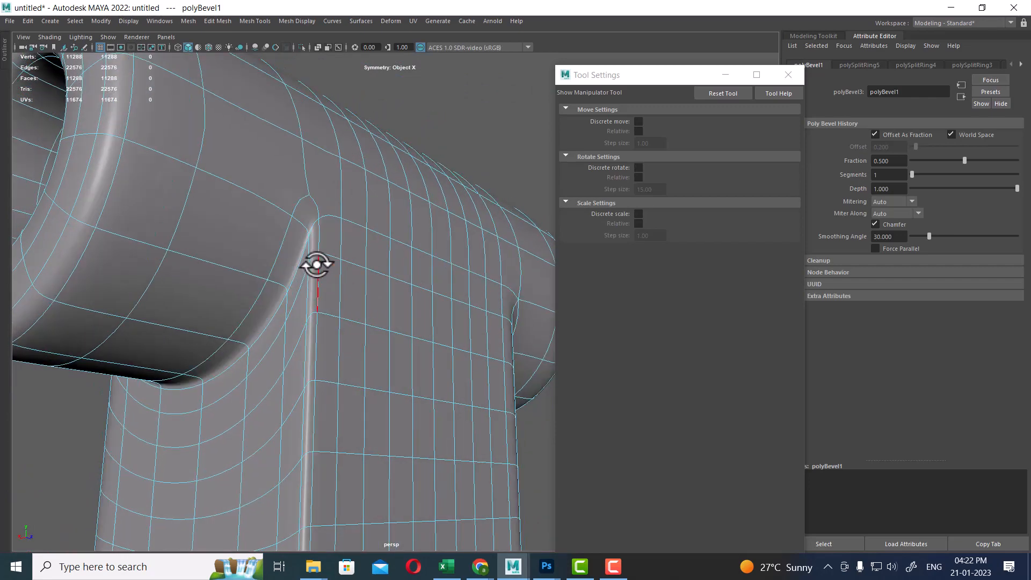
key("q")
key("f")
left_click(501, 413)
left_click_drag(501, 413, 284, 317, "alt")
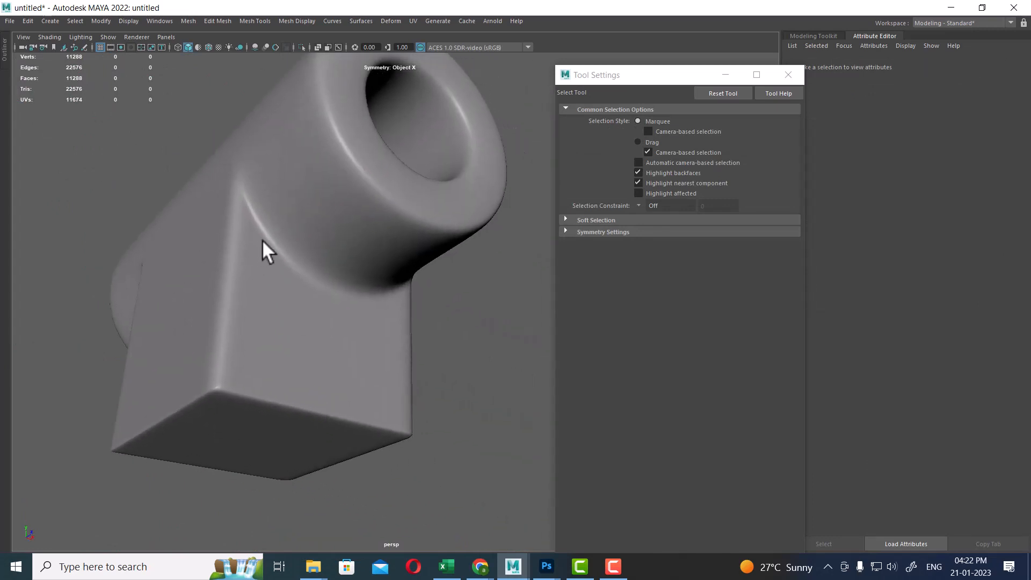
left_click_drag(192, 296, 346, 346, "alt")
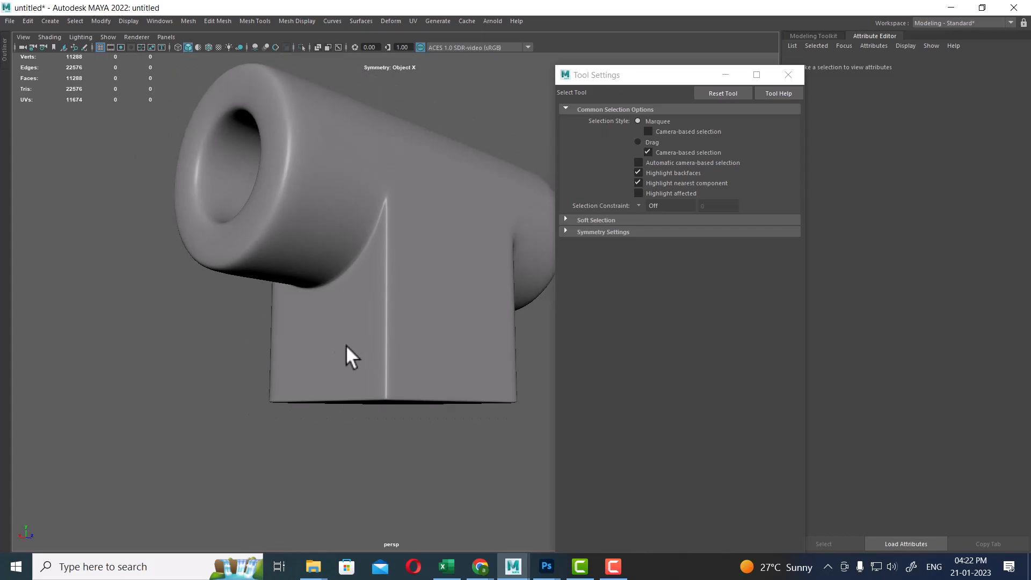
left_click(392, 307)
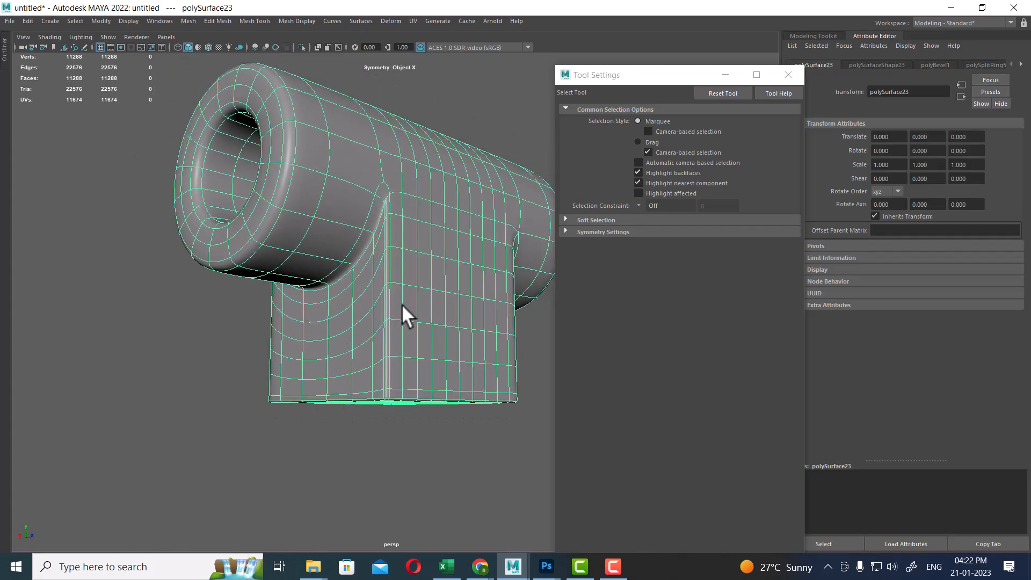
key("1")
middle_click_drag(298, 150, 322, 209, "alt")
right_click_drag(315, 211, 312, 137, "alt")
double_click(295, 195)
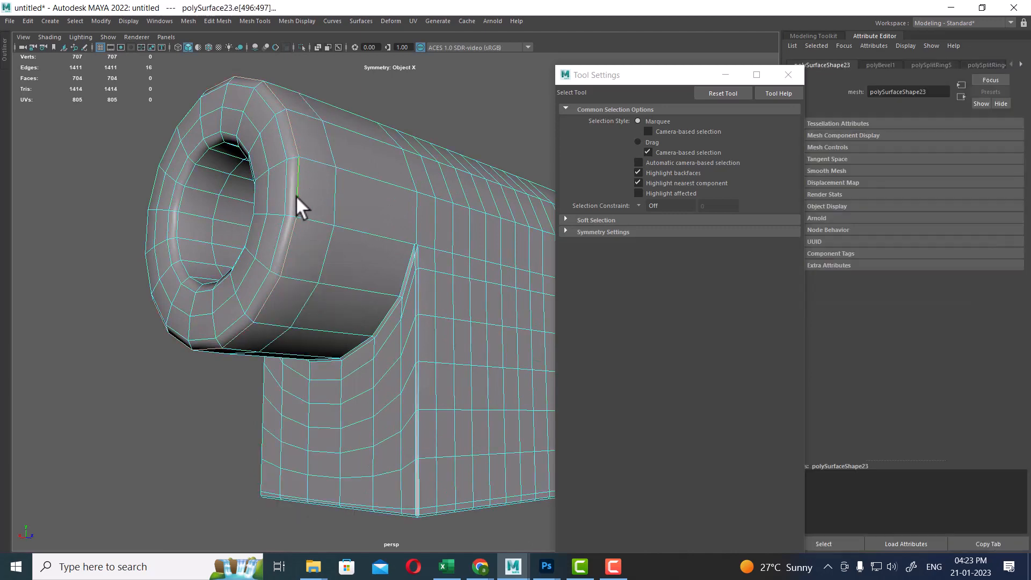
left_click_drag(299, 221, 246, 220, "alt")
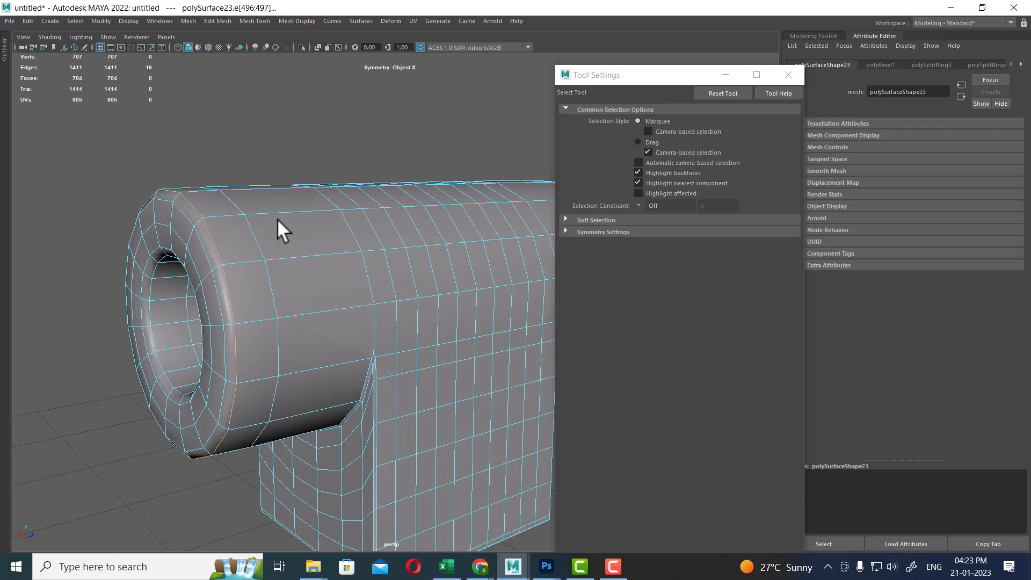
left_click_drag(253, 249, 236, 246, "alt")
key("F8")
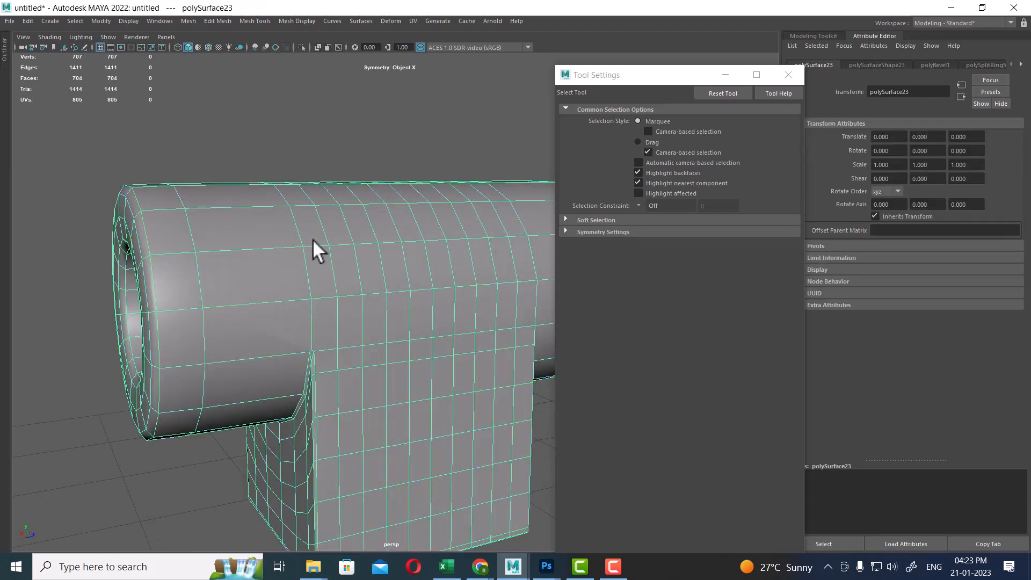
Insert four edge loops around the cylinder between its open end's rim and the neighbouring loop, and preview the part smoothed.
right_click_drag(282, 230, 236, 241, "shift")
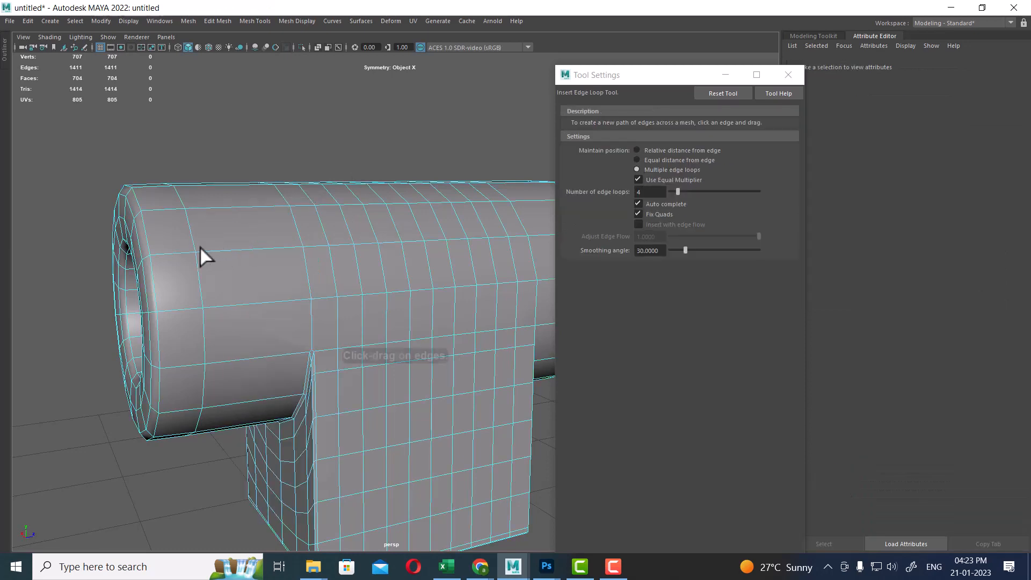
left_click(167, 252)
key("w")
left_click_drag(357, 336, 355, 300, "alt")
right_click_drag(338, 263, 433, 189)
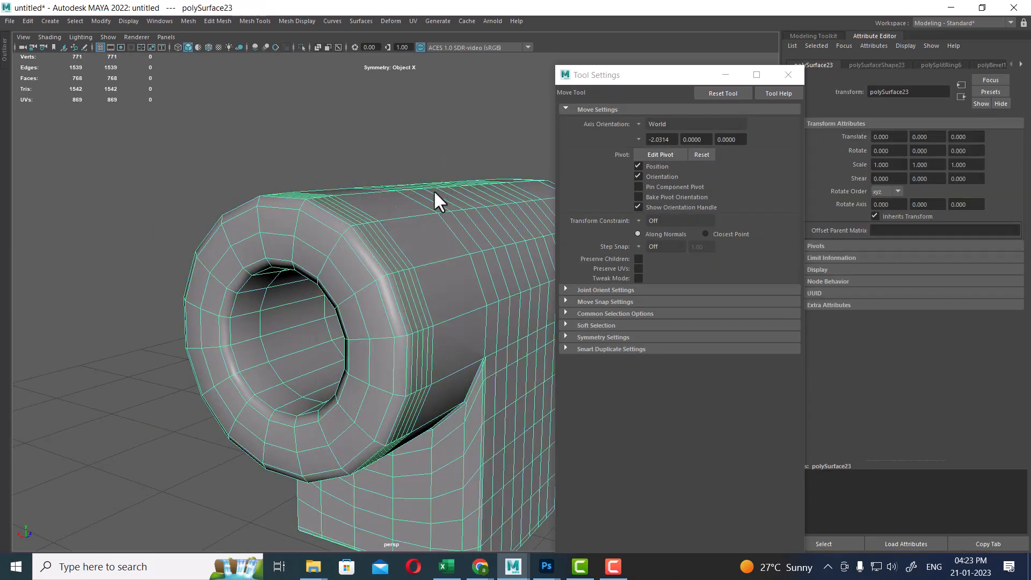
key("3")
left_click(180, 355)
left_click_drag(306, 413, 275, 420, "alt")
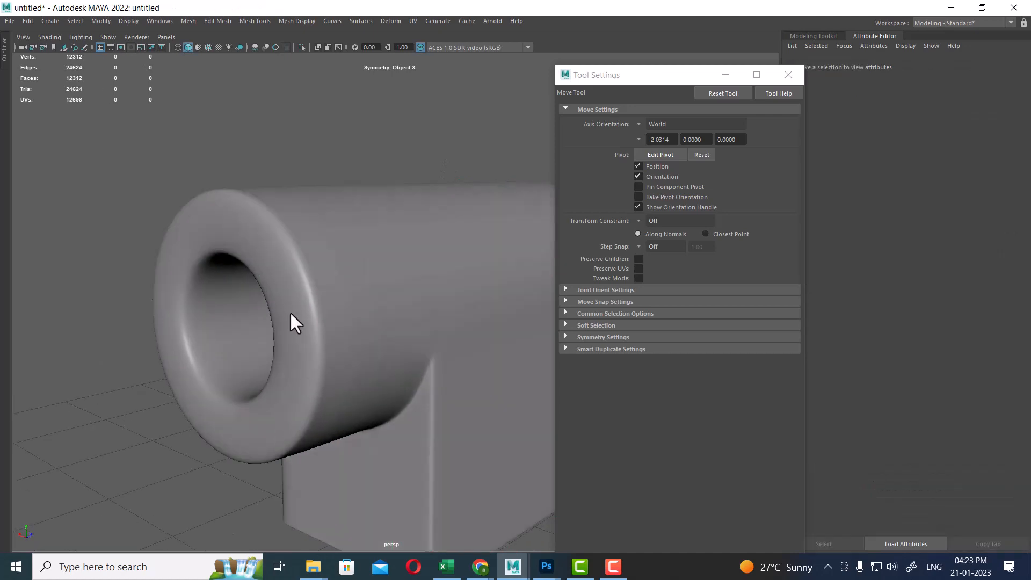
Bevel the outer rim edge loop of the cylinder's open end with a fraction of 0.22 and 2 segments.
left_click(374, 294)
key("1")
left_click_drag(362, 299, 289, 260, "alt")
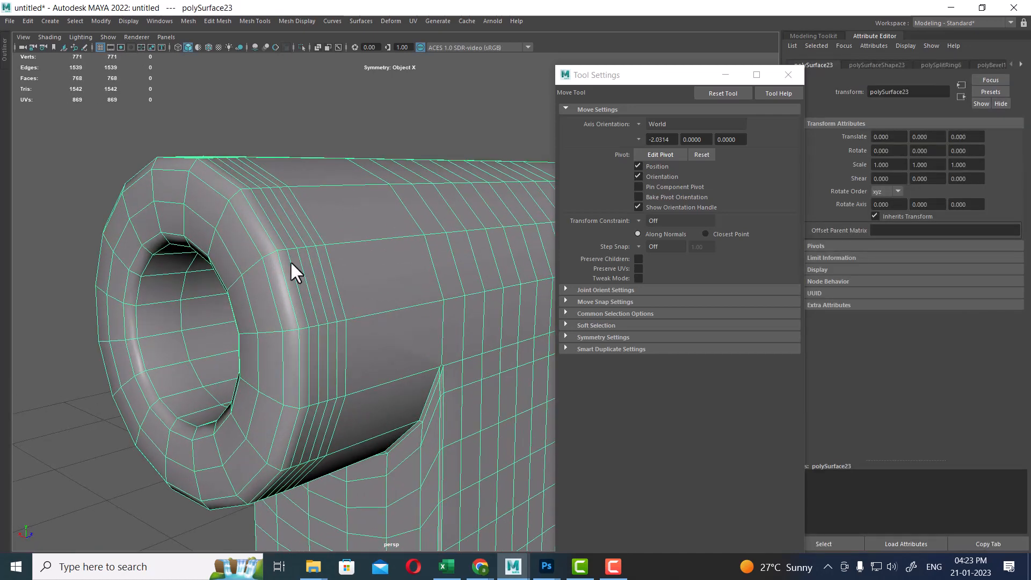
right_click_drag(281, 255, 284, 151)
double_click(257, 223)
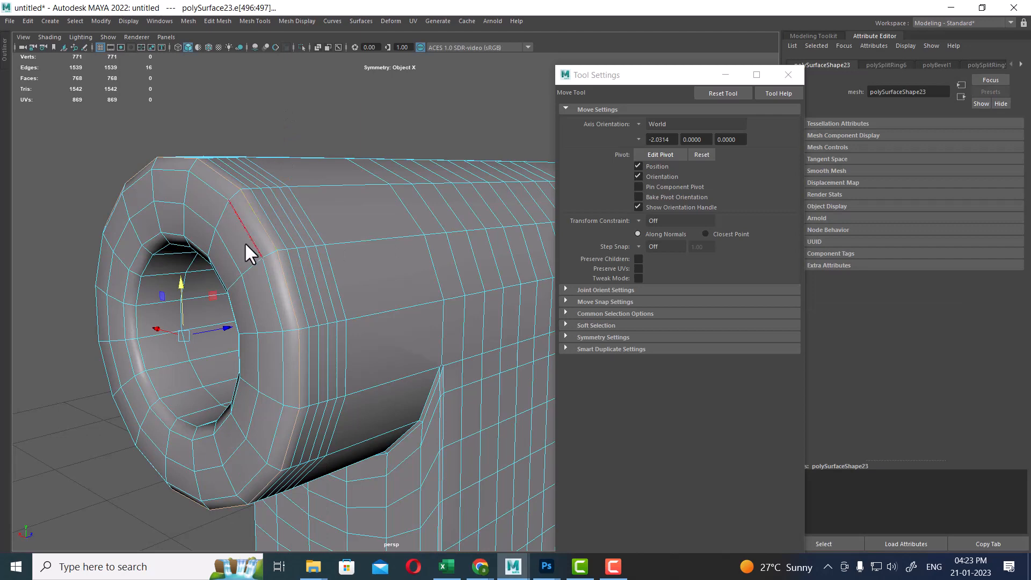
right_click_drag(245, 243, 289, 240, "shift")
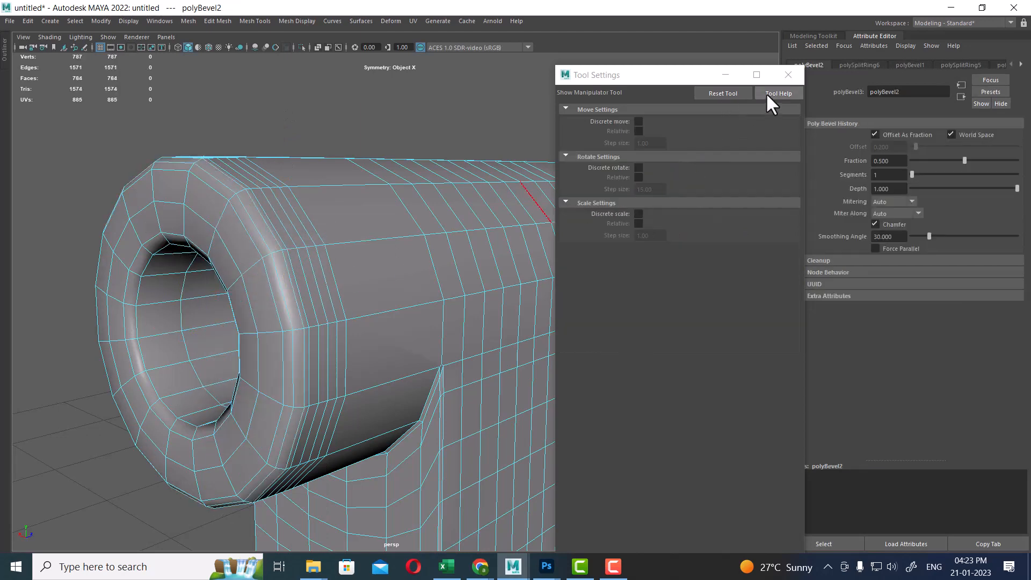
left_click(789, 75)
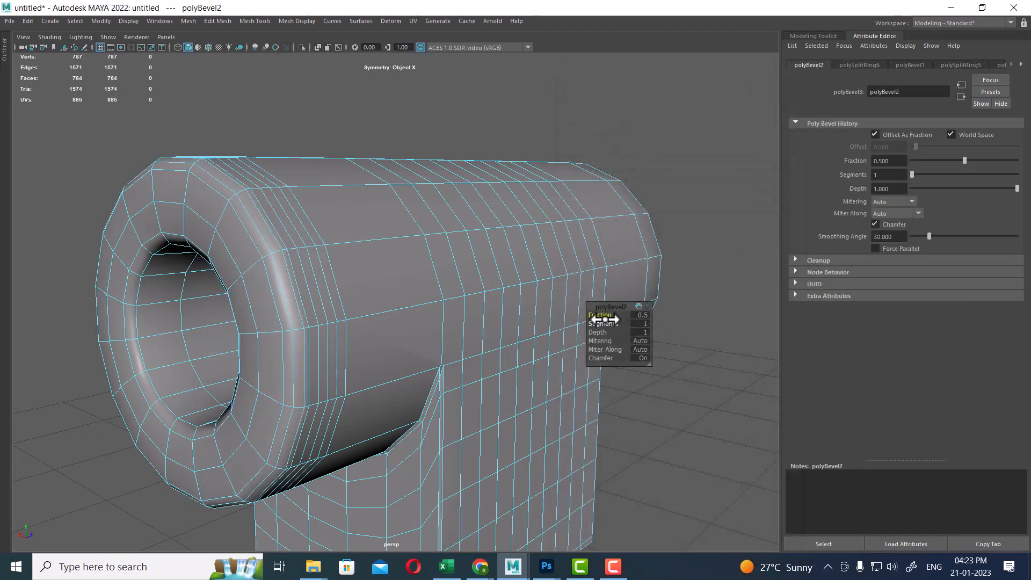
left_click_drag(607, 323, 593, 318)
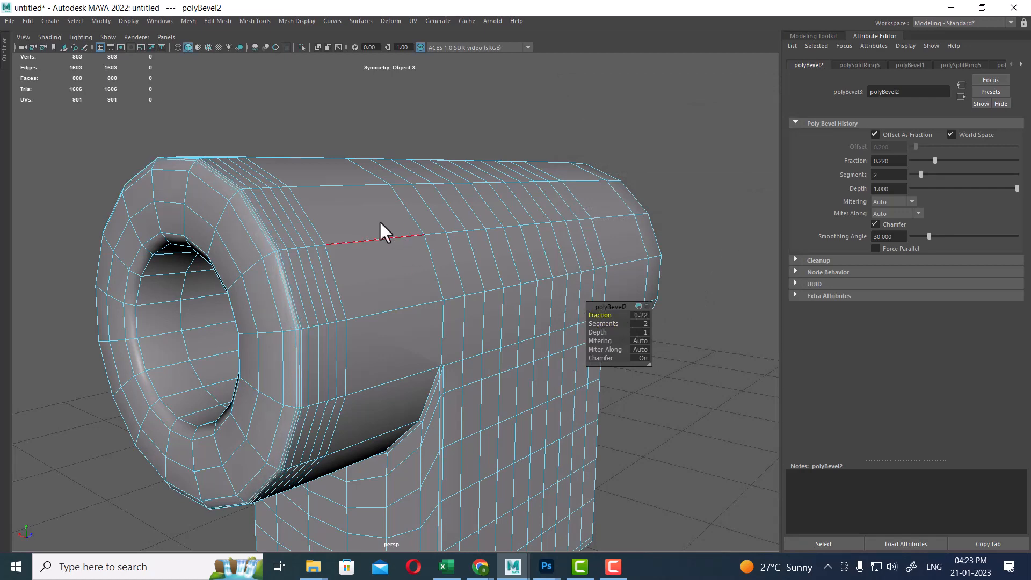
Inspect the beveled outer rim of the cylinder in smooth display, and return to the unsmoothed mesh.
left_click(413, 202)
key("3")
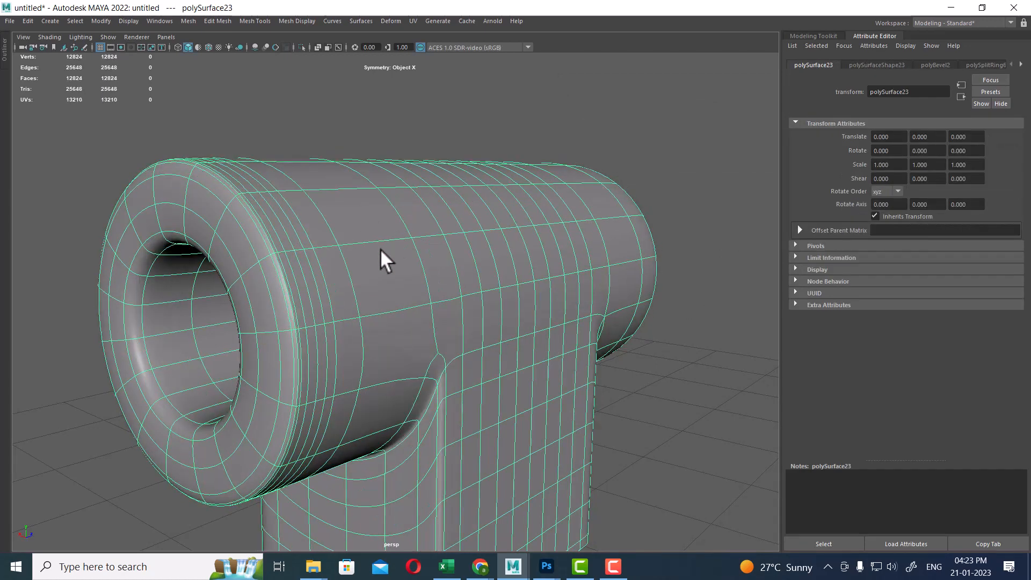
left_click(107, 405)
left_click_drag(392, 341, 358, 315, "alt")
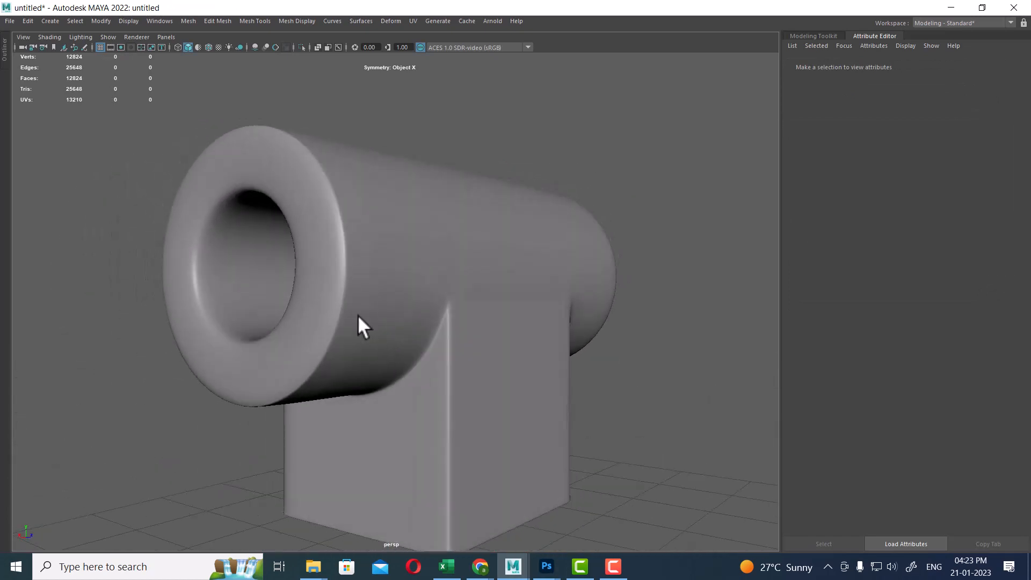
left_click(343, 274)
left_click_drag(343, 274, 334, 288, "alt")
key("1")
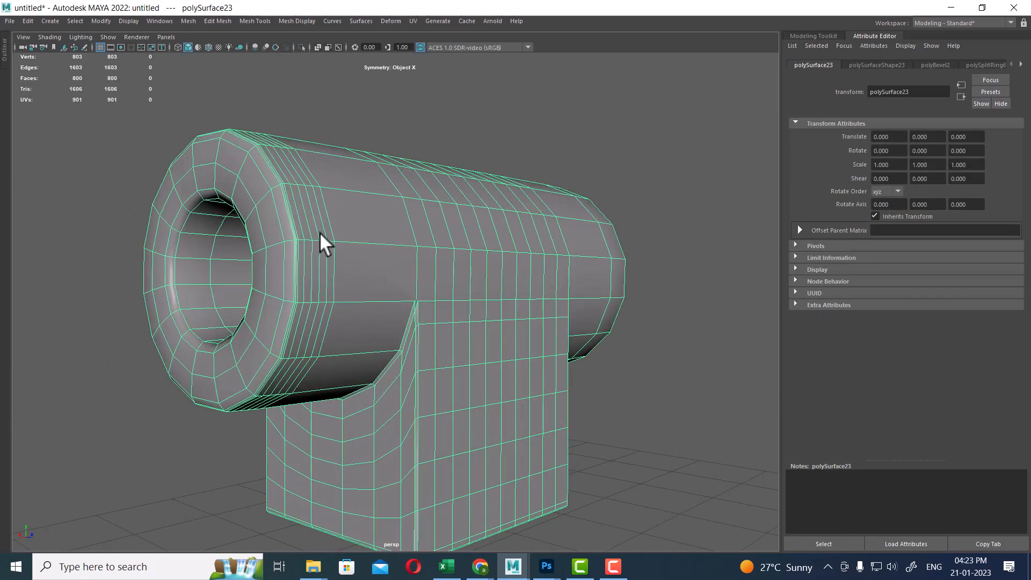
Delete the edge loops on the cylinder's end face between the bore and the outer rim.
left_click_drag(320, 232, 292, 243, "alt")
middle_click_drag(204, 244, 314, 251, "alt")
mouse_move(371, 242)
left_mouse_down("alt")
mouse_move(324, 232)
mouse_move(360, 249)
left_mouse_up("alt")
scroll(330, 239, "up", 2)
scroll(360, 249, "up", 2)
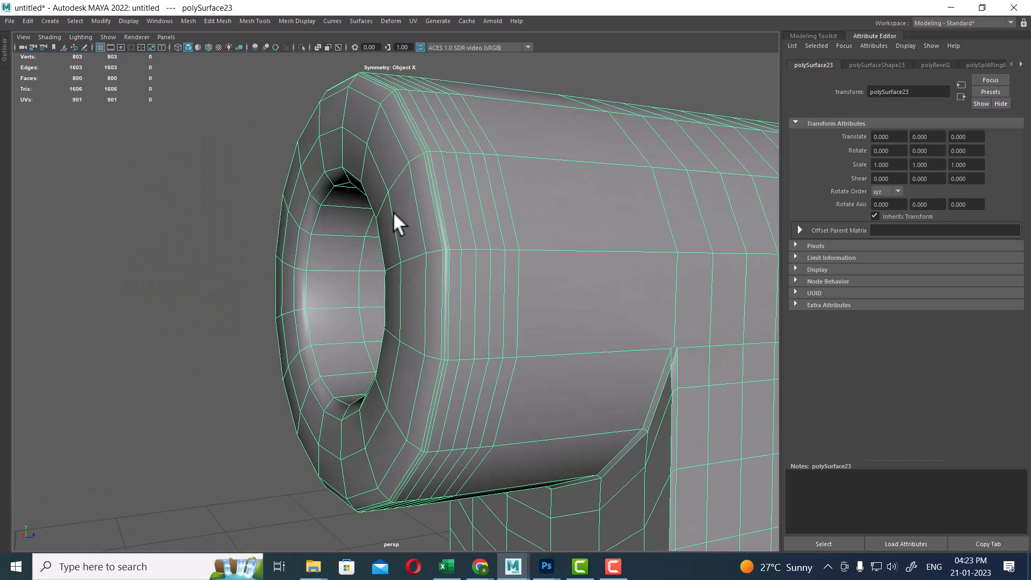
right_click_drag(392, 211, 414, 159)
double_click(414, 176)
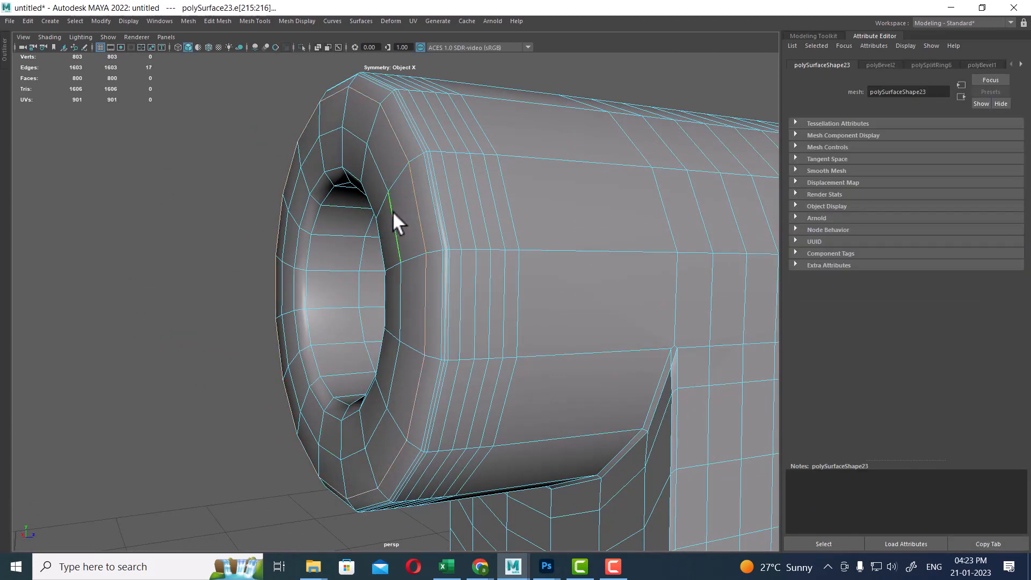
right_click(416, 157, "shift")
right_click_drag(416, 158, 104, 323, "shift")
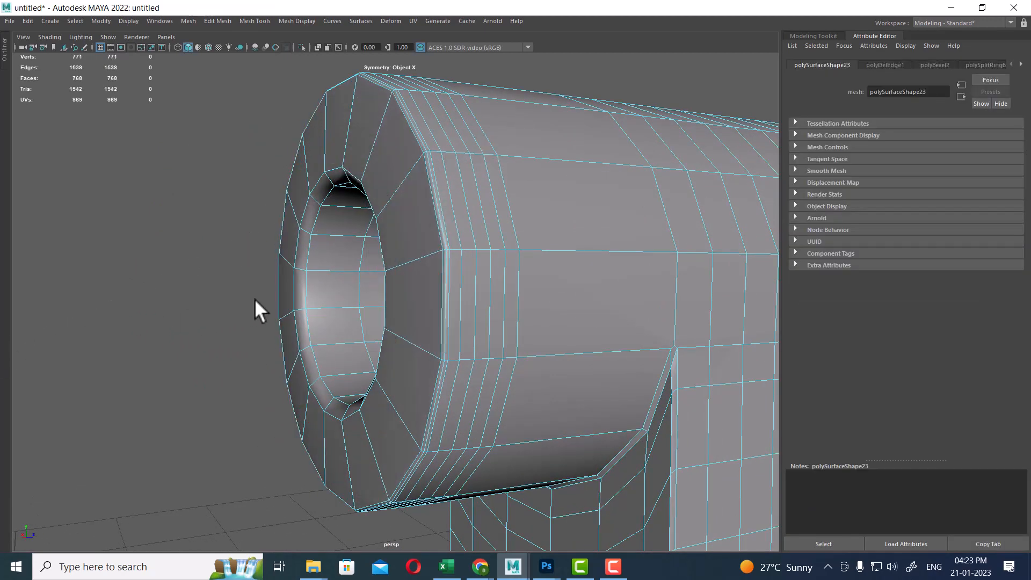
Collapse the short bevel edges around the bore's rim into a single edge loop.
left_click_drag(359, 273, 375, 257, "alt")
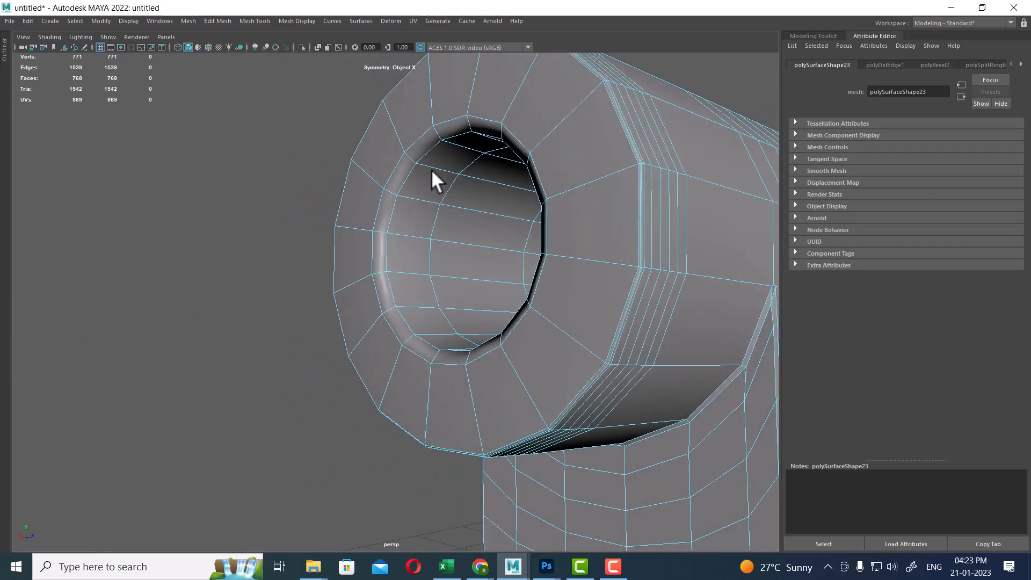
left_click(408, 159)
right_click_drag(472, 118, 148, 104, "shift")
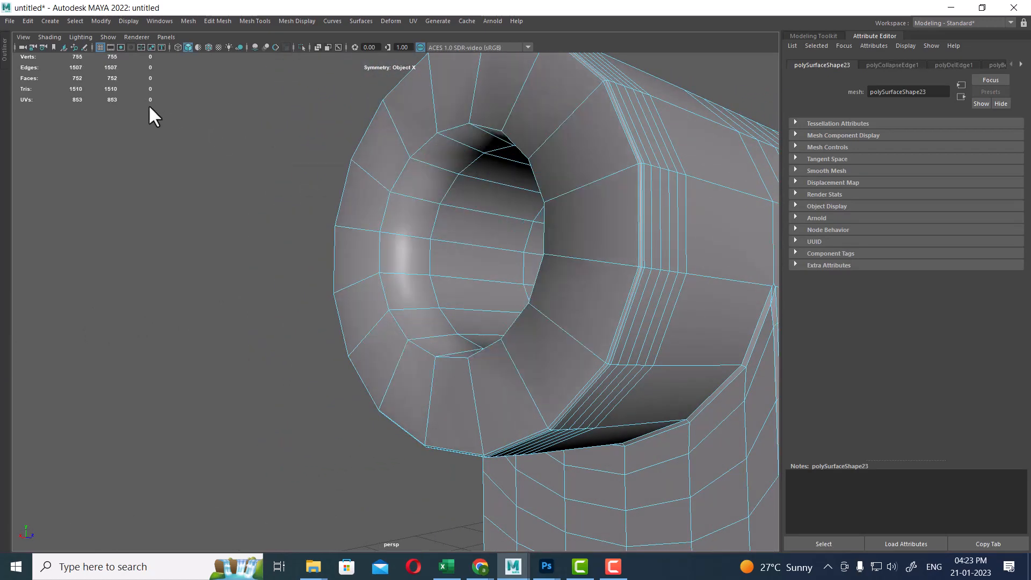
Bevel the bore's rim edge loop with a fraction of 0.07 and 4 segments.
left_click_drag(449, 176, 427, 234, "alt")
double_click(433, 152)
right_click_drag(318, 208, 363, 208, "shift")
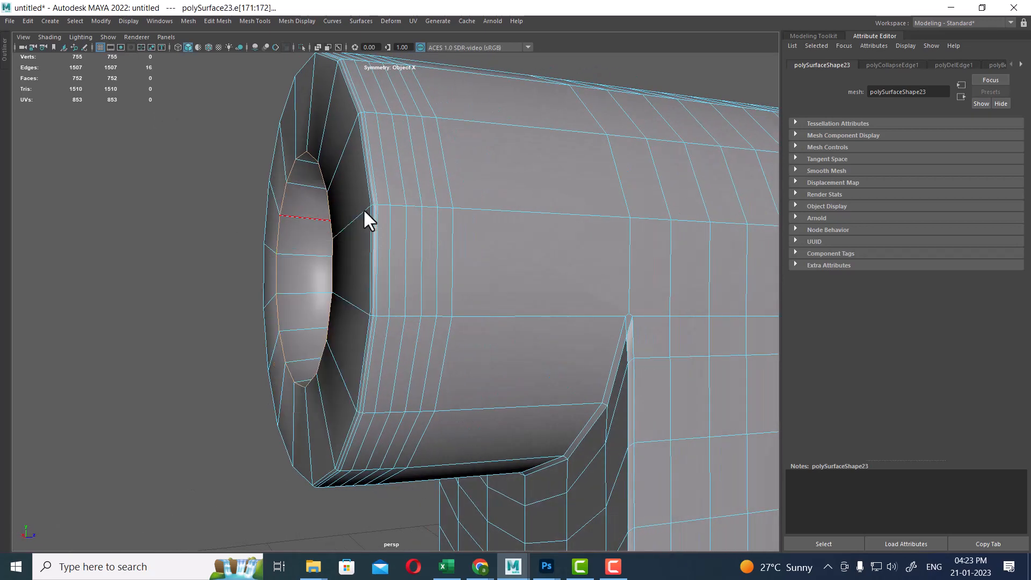
middle_click_drag(600, 314, 583, 321)
left_click_drag(582, 319, 603, 317)
left_click_drag(392, 293, 432, 293, "alt")
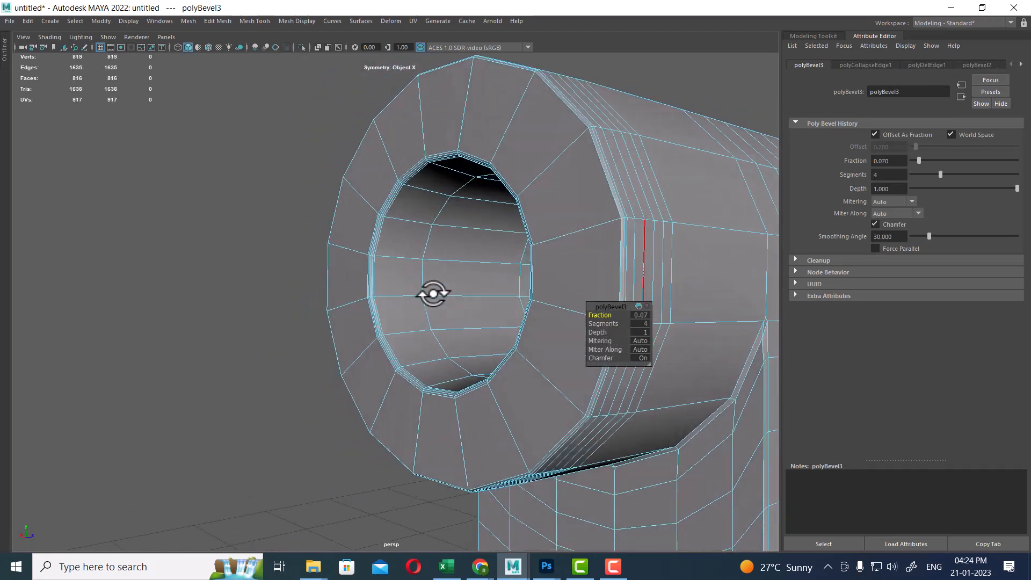
Insert four evenly spaced edge loops on the end face between the bore and the outer rim, and return to object selection.
middle_click_drag(537, 254, 438, 240, "alt")
left_click(387, 160)
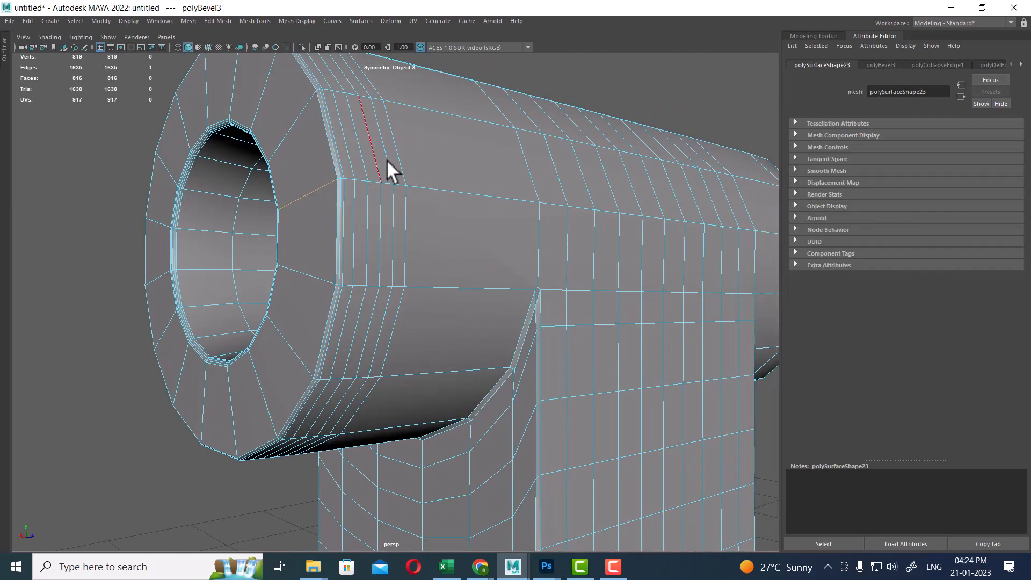
right_click_drag(389, 162, 375, 184)
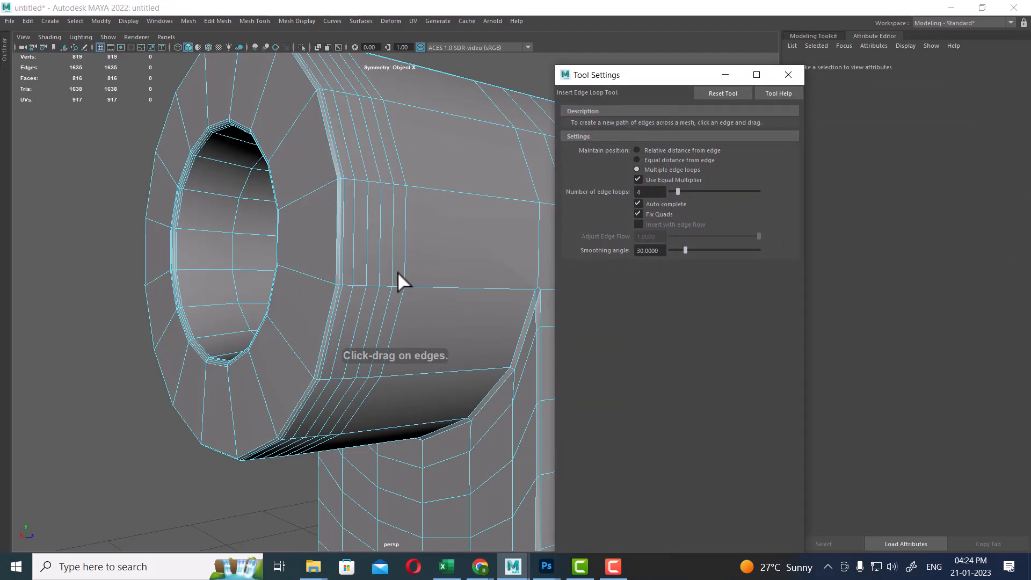
left_click(318, 276)
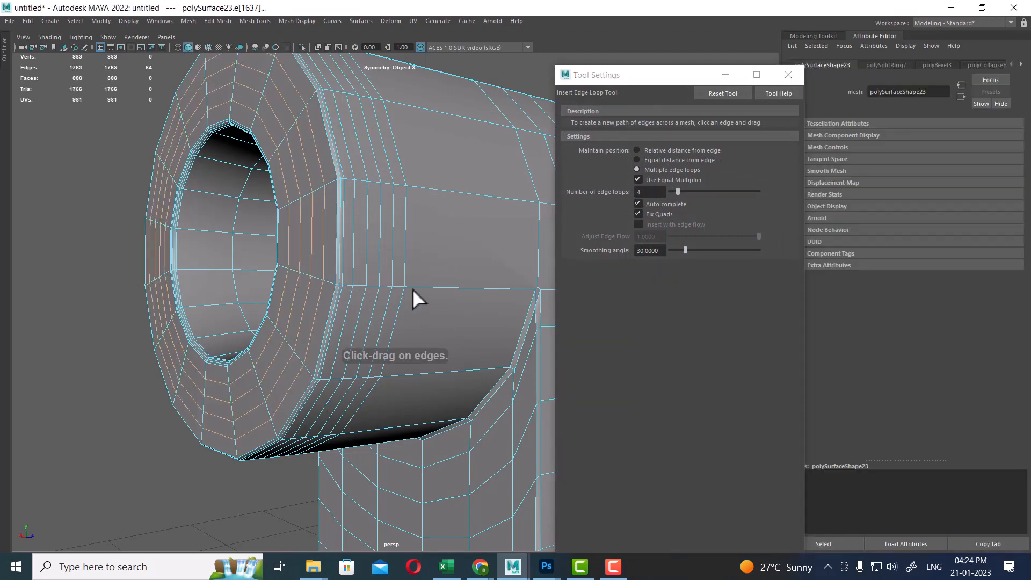
key("w")
right_click_drag(346, 230, 422, 194)
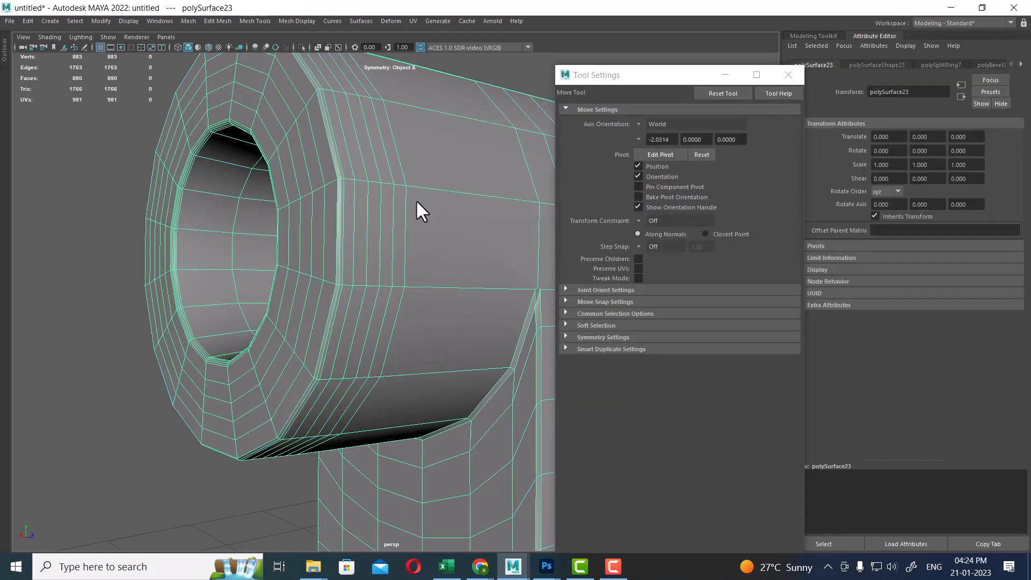
Preview the part in smooth display and inspect the cylinder and mounting block from several sides.
key("3")
left_click(189, 465)
scroll(349, 440, "down", 5)
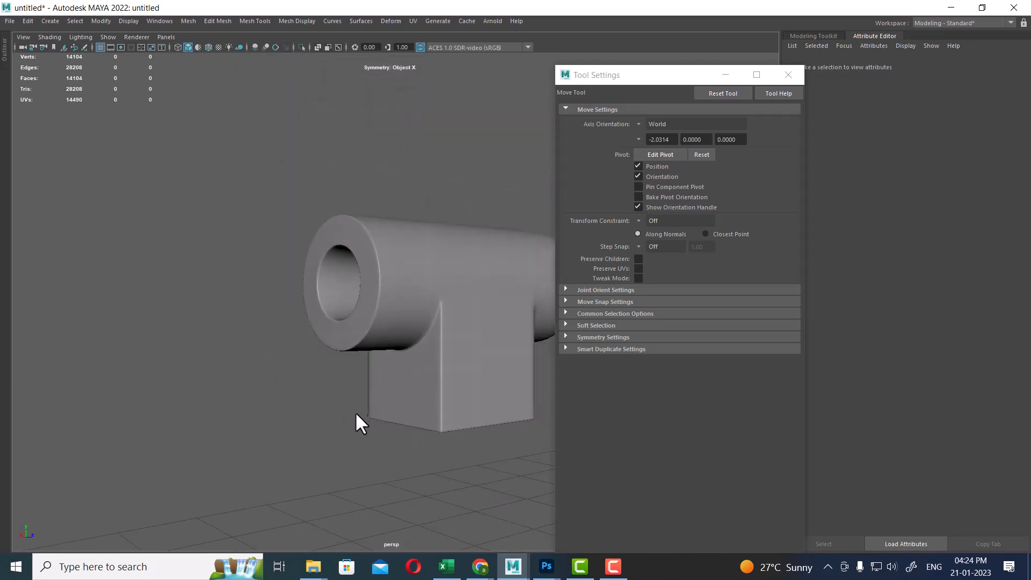
left_click_drag(356, 419, 256, 418, "alt")
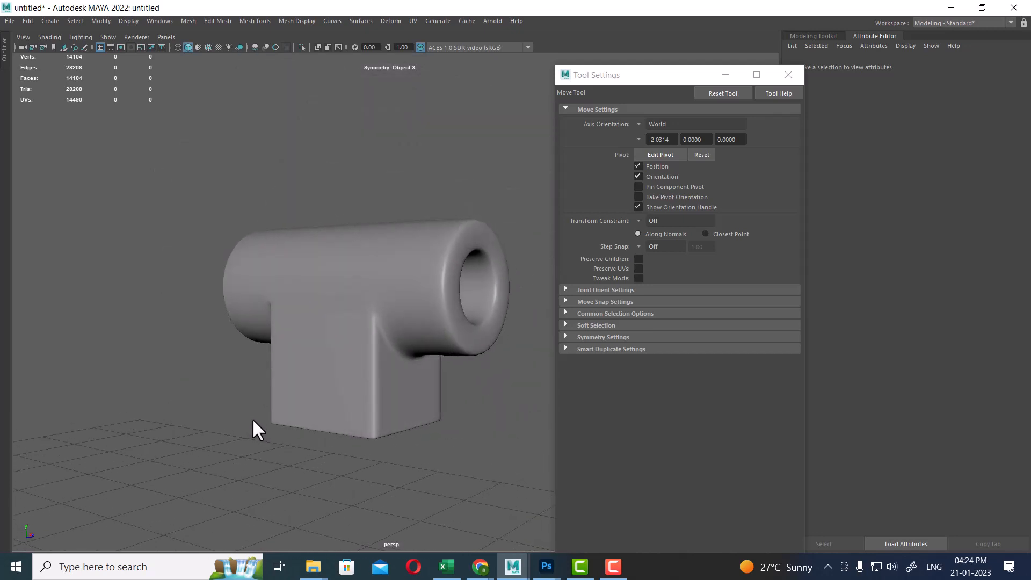
left_click_drag(440, 293, 377, 317, "alt")
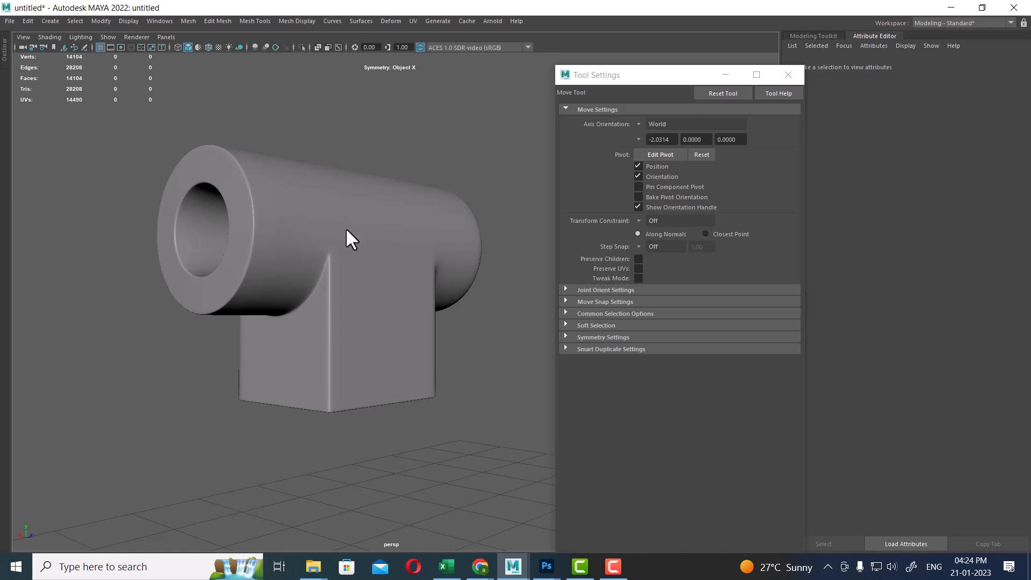
middle_click_drag(398, 270, 437, 285, "alt")
mouse_move(437, 286)
left_mouse_down("alt")
mouse_move(226, 236)
mouse_move(358, 253)
mouse_move(275, 254)
mouse_move(397, 253)
mouse_move(424, 279)
left_mouse_up("alt")
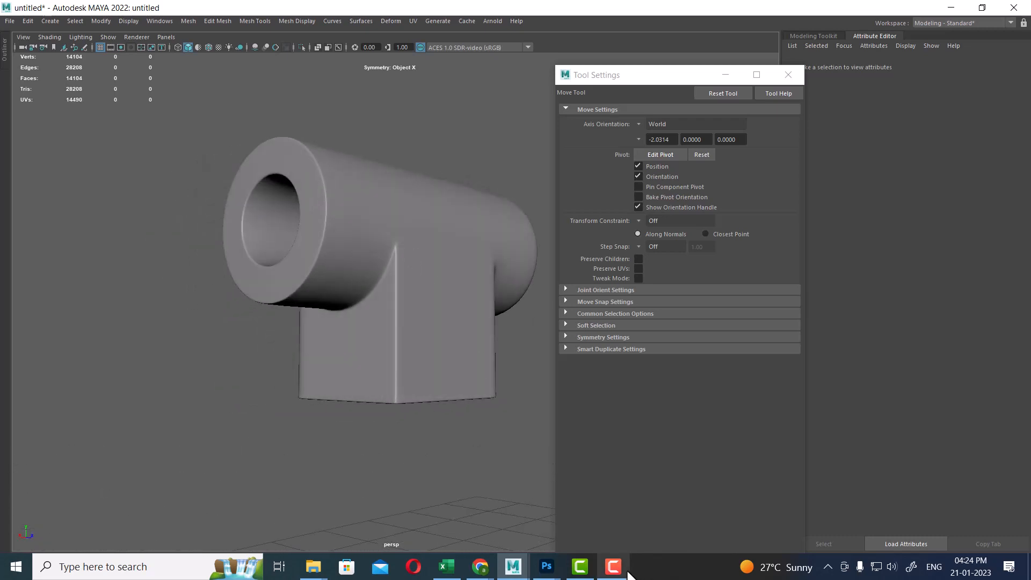
Switch to Photoshop and examine the whole motorcycle in the Bullet Modeling.png and Bullet side.jpeg references.
mouse_move(498, 570)
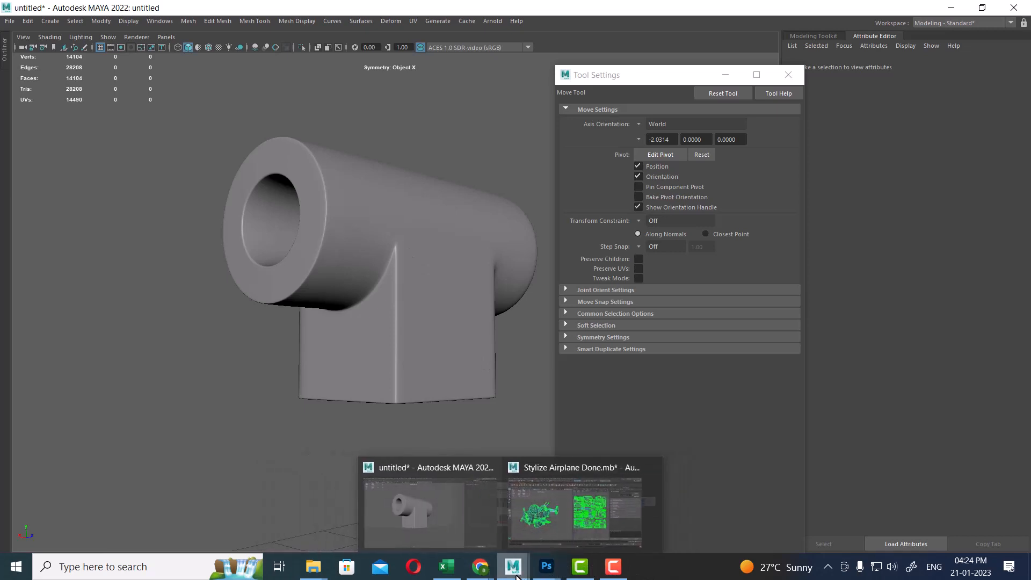
mouse_move(544, 561)
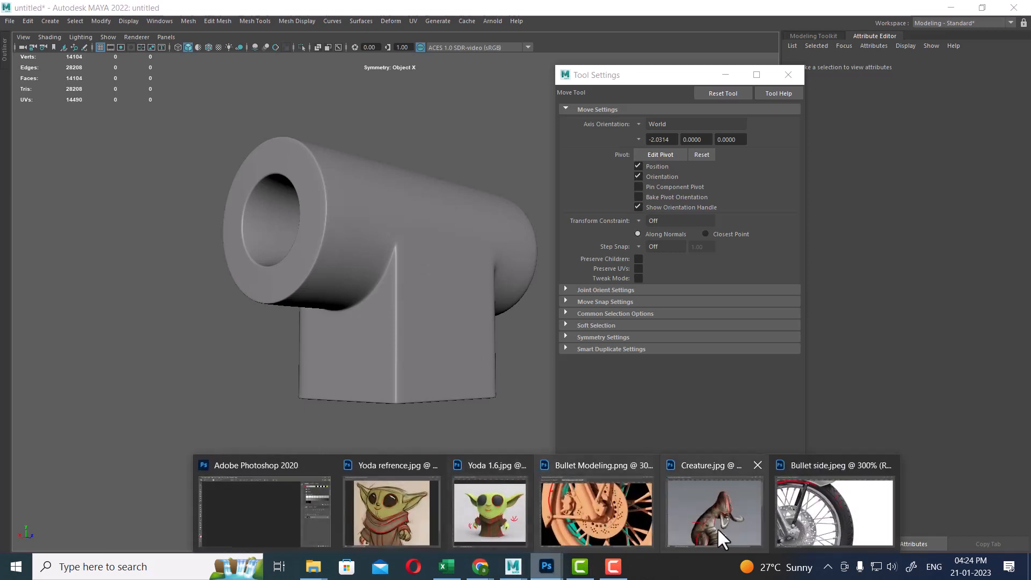
left_click(832, 519)
left_click(236, 343)
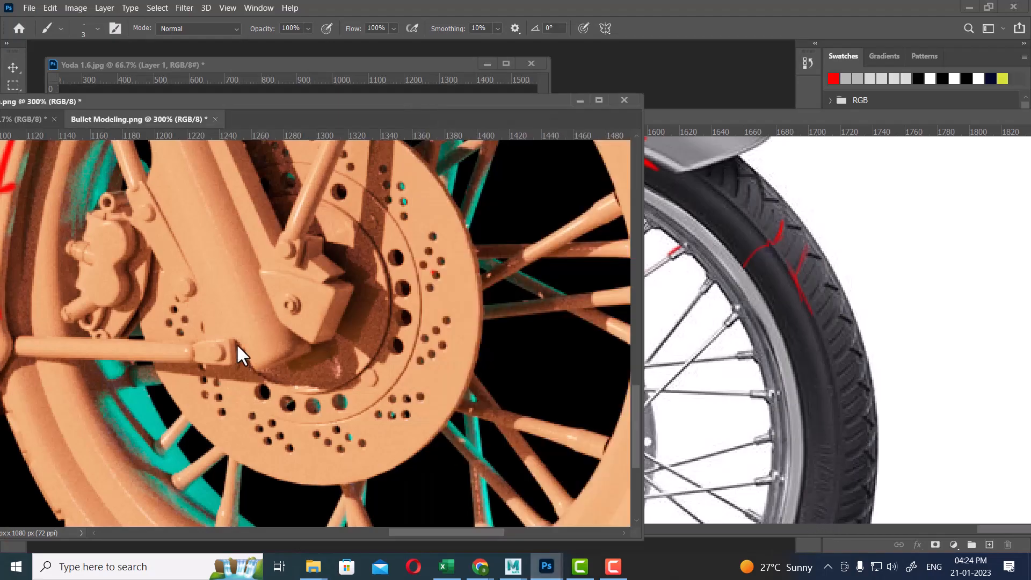
key("ctrl+minus")
key("ctrl+minus")
key("ctrl+minus")
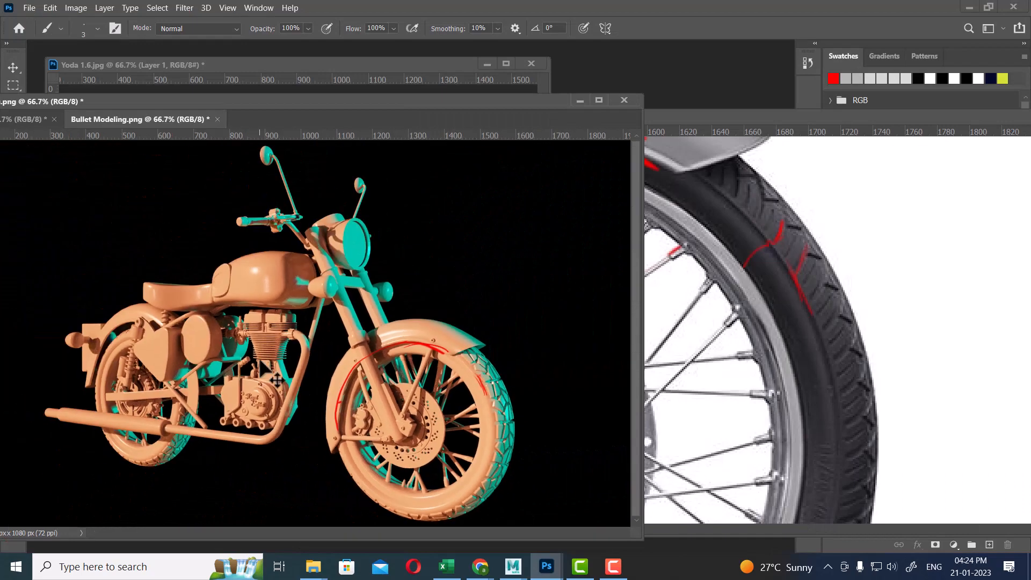
left_click(743, 365)
key("ctrl+minus")
key("ctrl+minus")
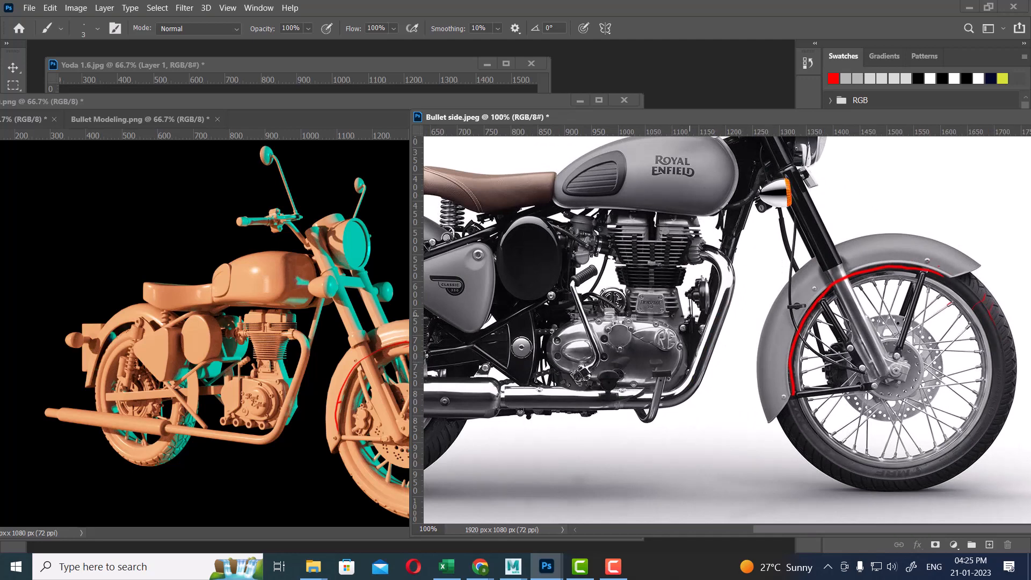
key("ctrl+minus")
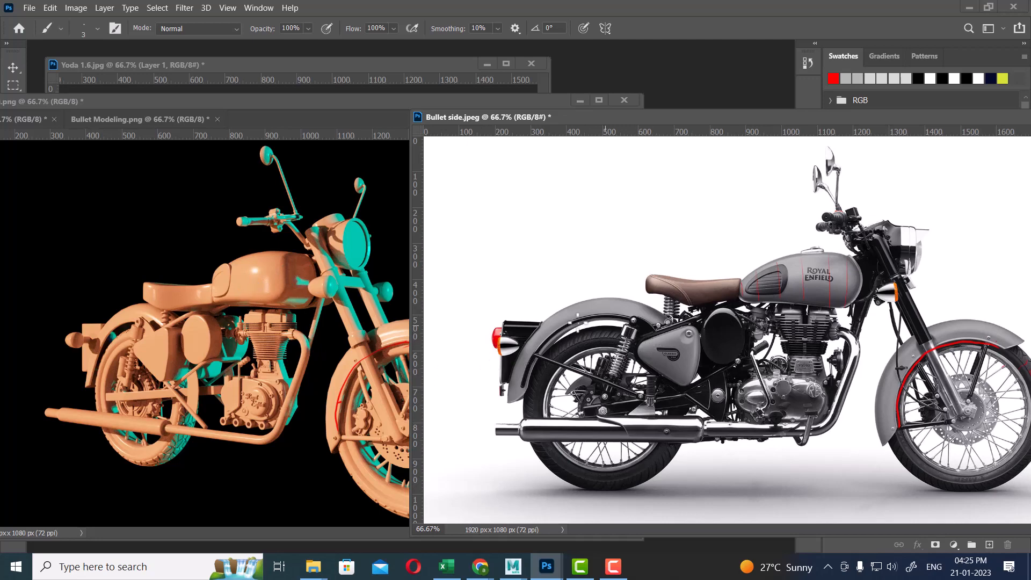
Sketch brush guide lines over the fuel tank in Bullet Modeling.png and over the tank and seat in Bullet side.jpeg.
left_click(258, 287)
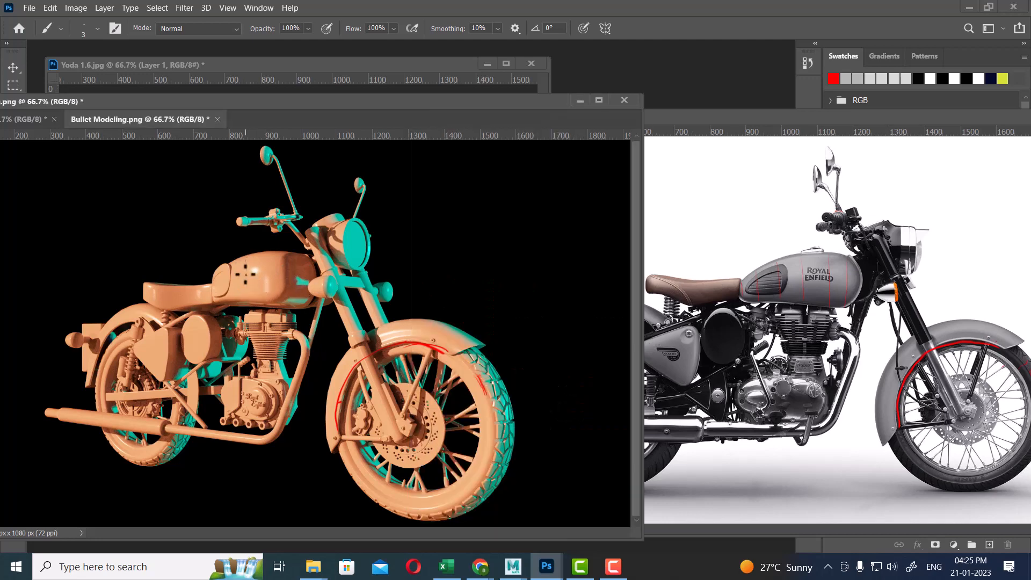
left_click_drag(245, 259, 247, 292)
left_click_drag(262, 257, 263, 295)
left_click(845, 285)
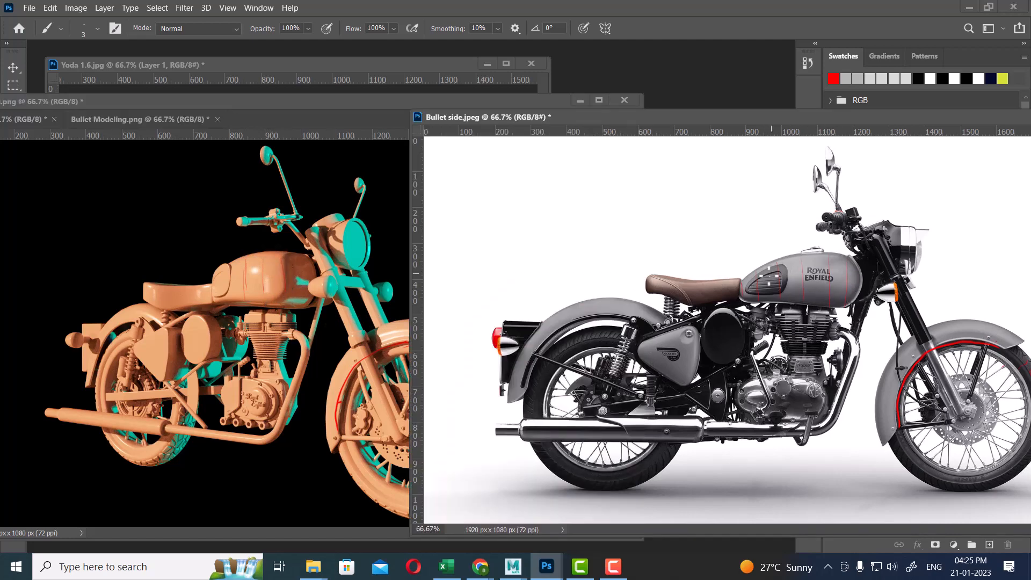
mouse_move(754, 271)
left_mouse_down()
mouse_move(784, 251)
mouse_move(764, 258)
mouse_move(848, 259)
left_mouse_up()
left_click_drag(654, 275, 745, 279)
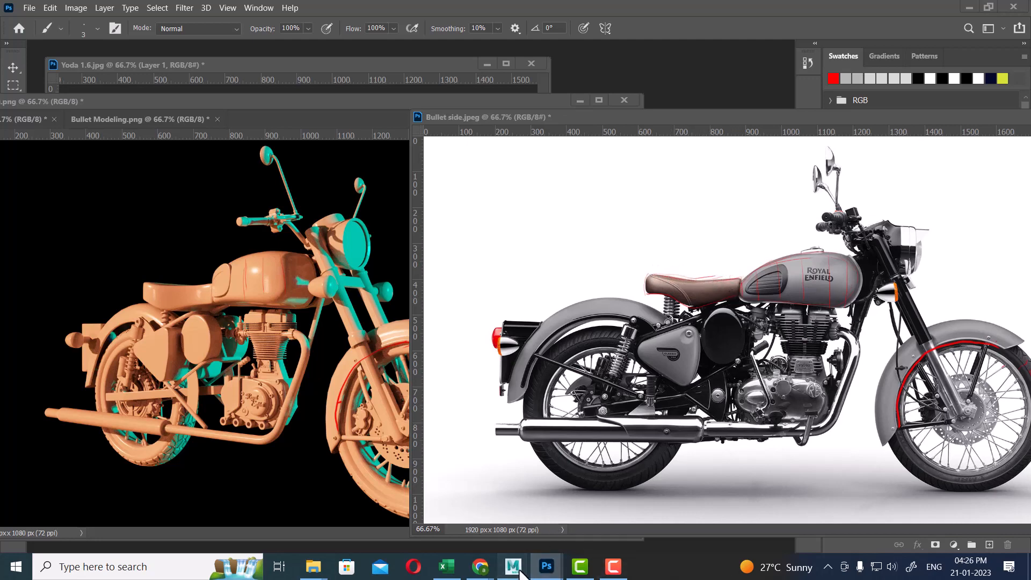
Switch to the untitled Maya scene and unhide all objects to bring back the complete motorcycle.
mouse_move(512, 567)
left_click(507, 492)
scroll(386, 335, "down", 5)
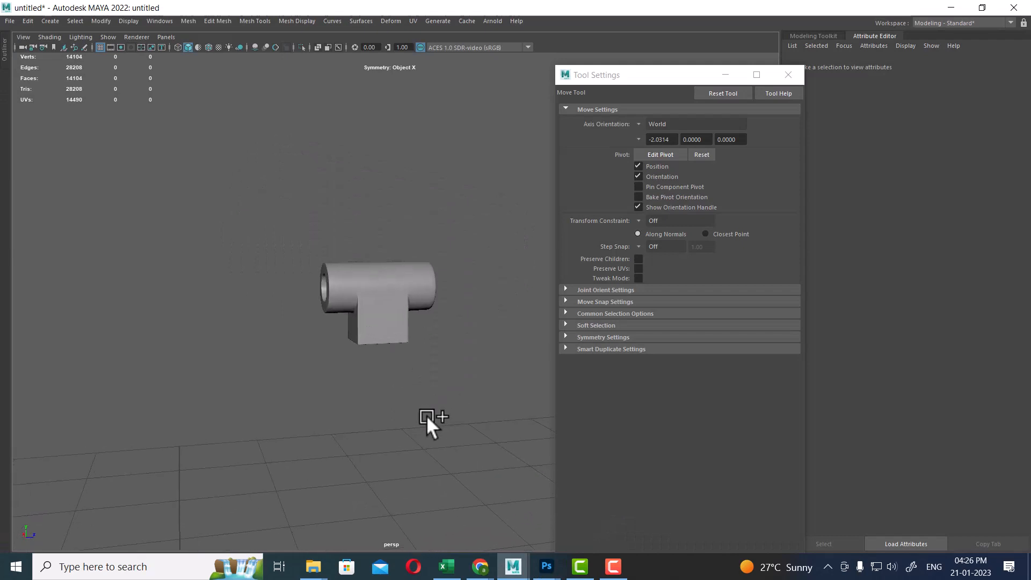
scroll(427, 419, "up", 5)
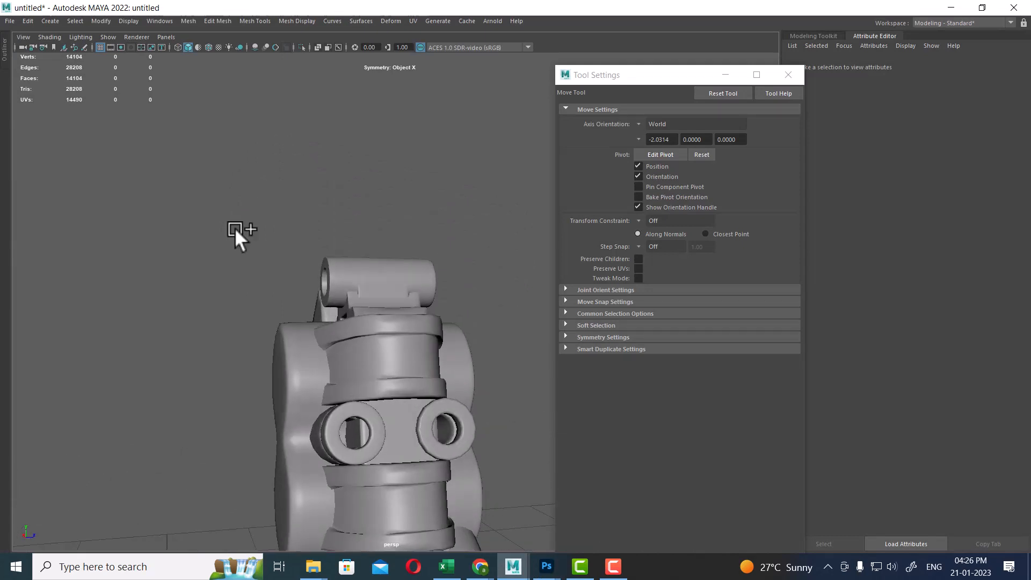
left_click(134, 21)
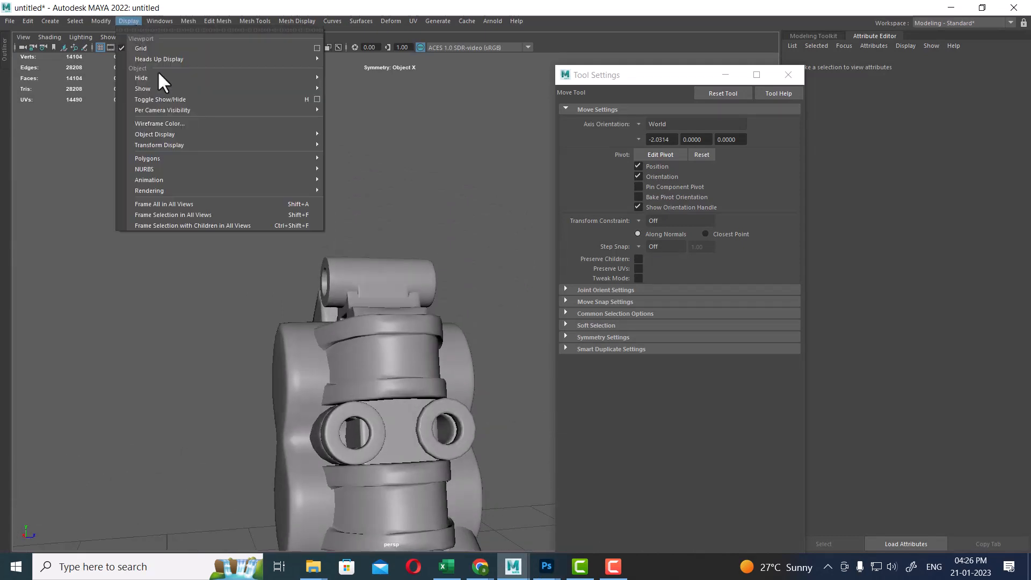
mouse_move(166, 89)
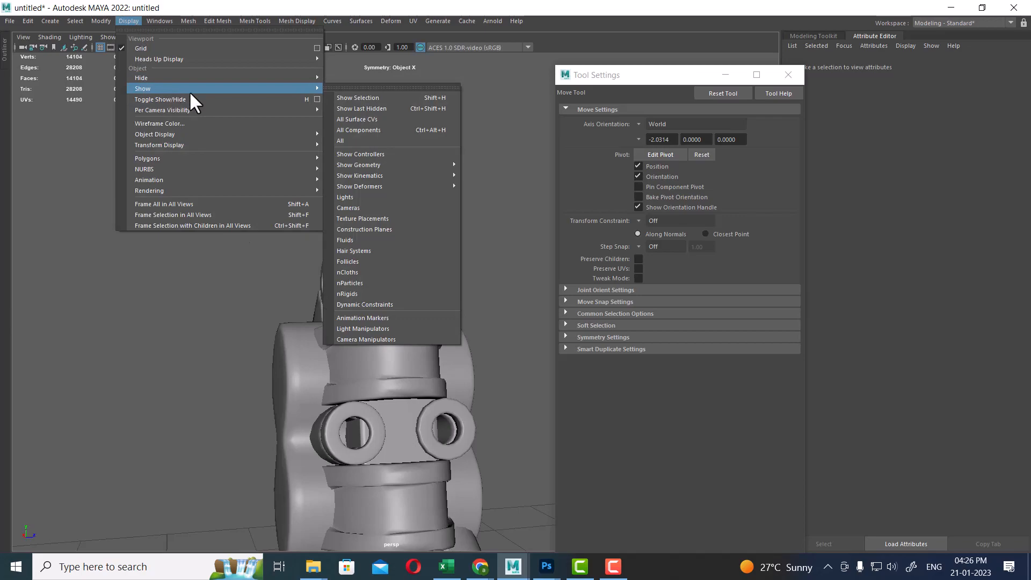
left_click(401, 141)
Frame the motorcycle's seat in the front view and examine its shape and wireframe, leaving nothing selected.
scroll(321, 222, "down", 5)
left_click_drag(321, 223, 442, 301, "alt")
left_click(299, 214)
key("space")
key("space")
key("f")
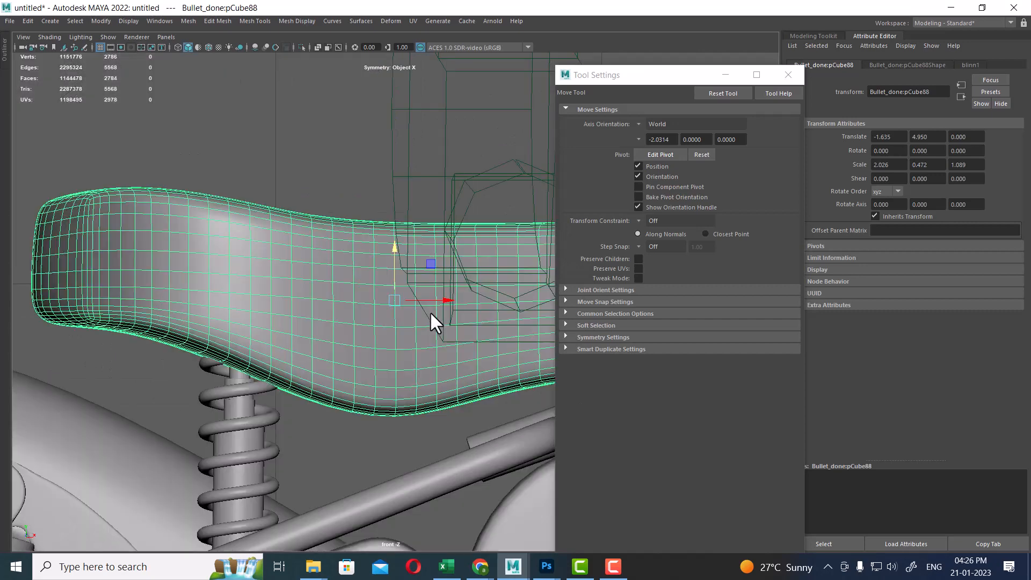
left_click(184, 187)
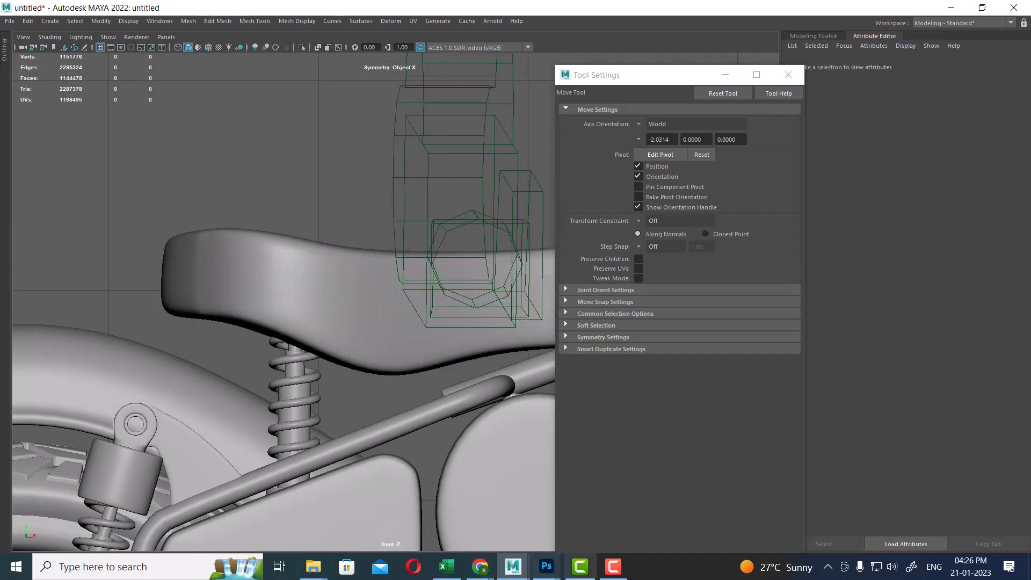
mouse_move(548, 567)
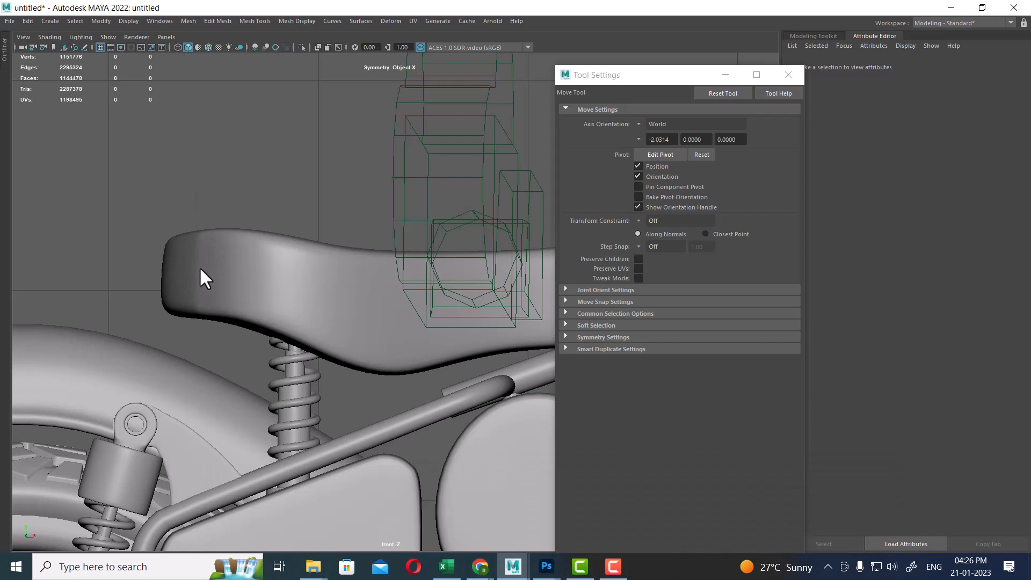
left_click(200, 269)
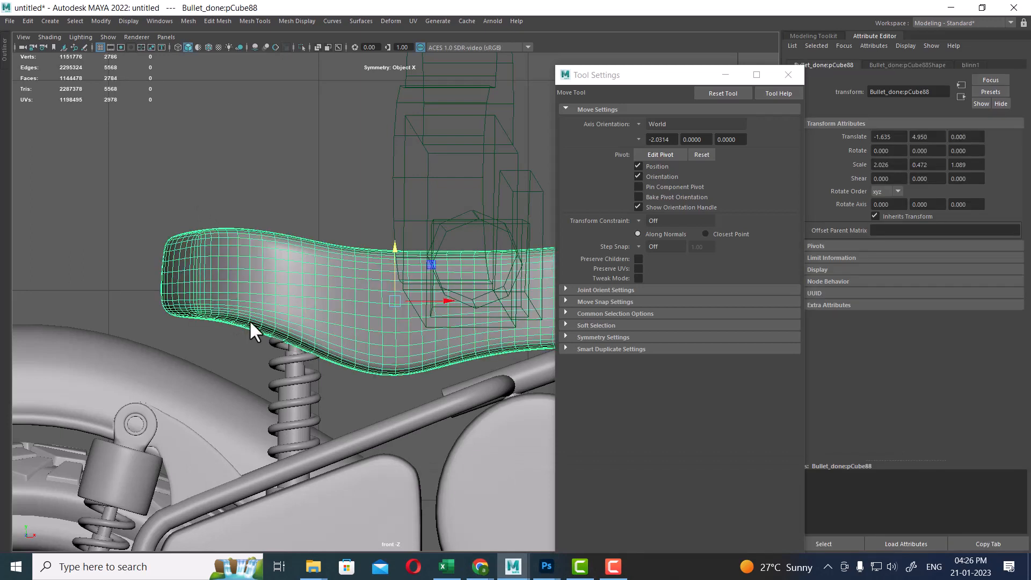
left_click(201, 331)
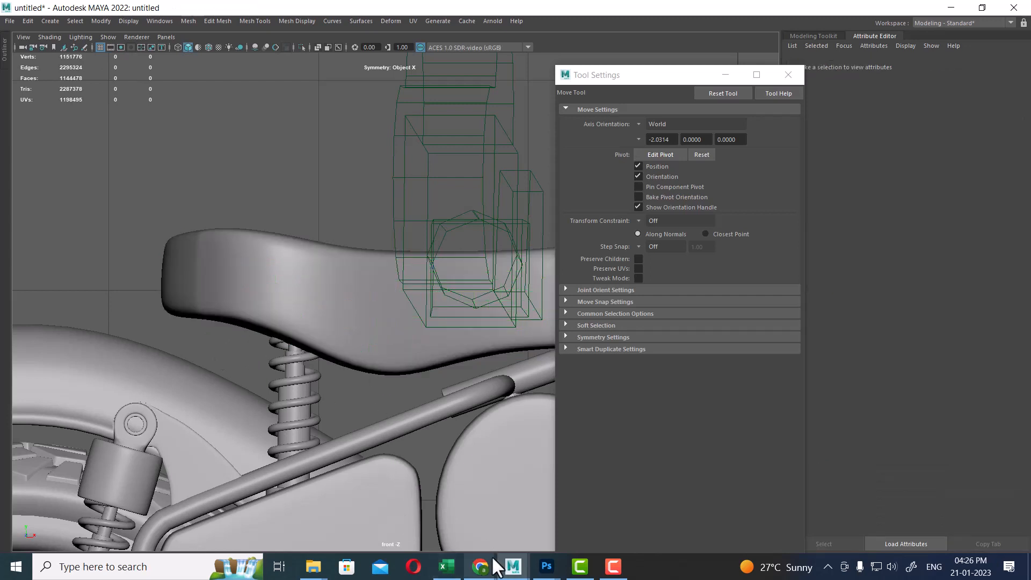
Switch to Photoshop and circle the recess around the side cover's bolt with the brush in Bullet side.jpeg and Bullet Modeling.png.
mouse_move(509, 567)
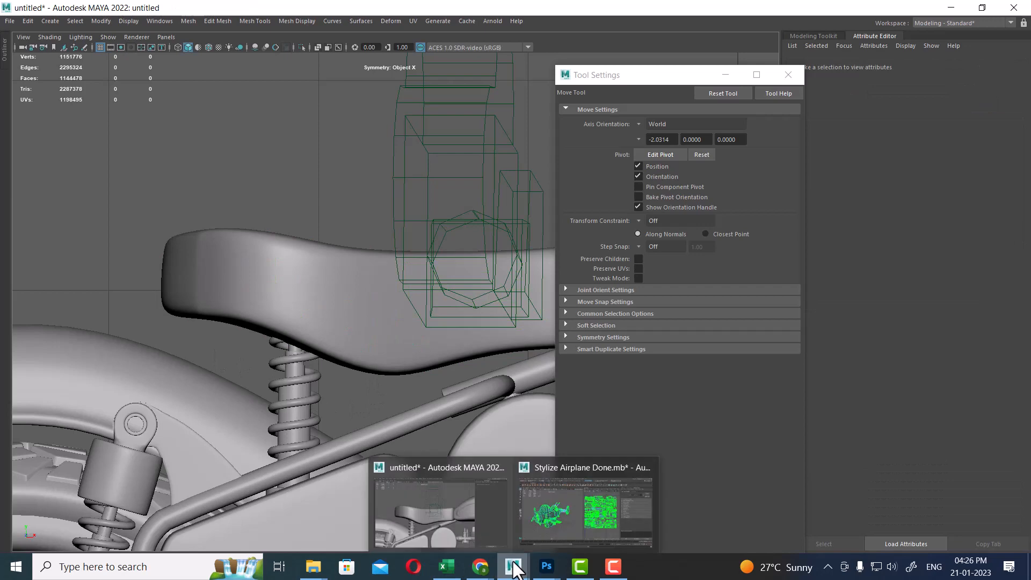
mouse_move(546, 565)
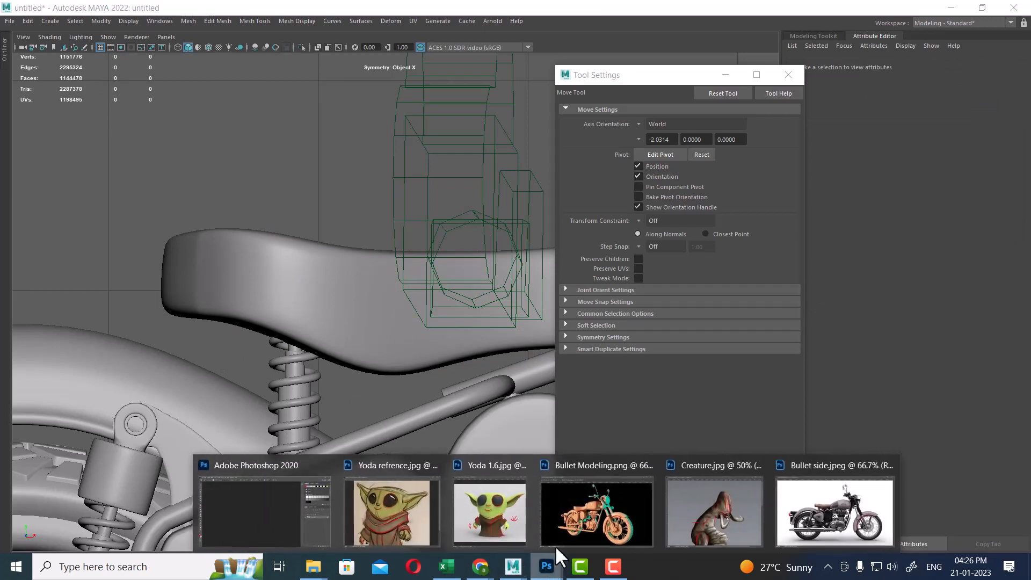
left_click(602, 504)
left_click(711, 342)
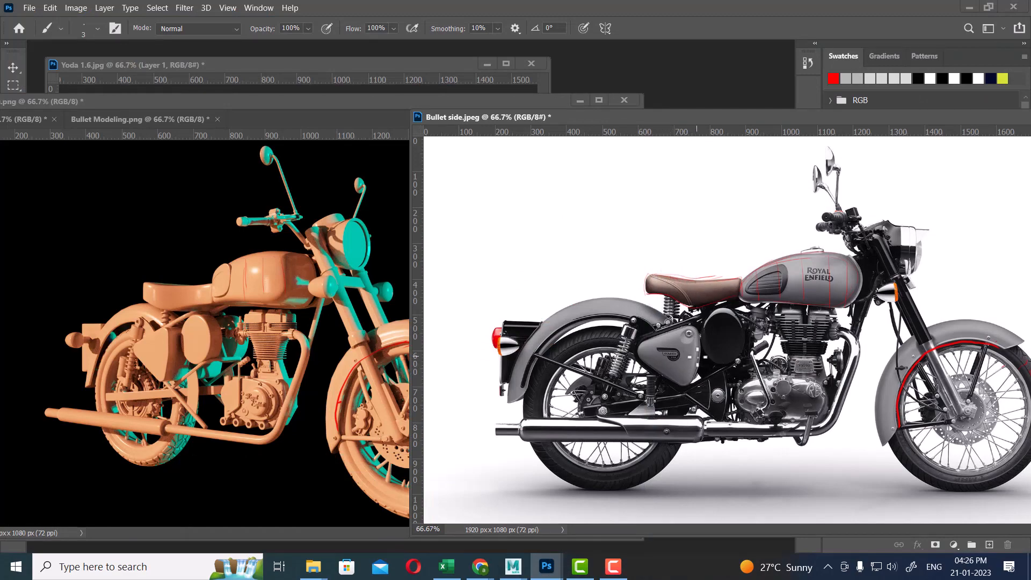
key("ctrl+plus")
key("ctrl+plus")
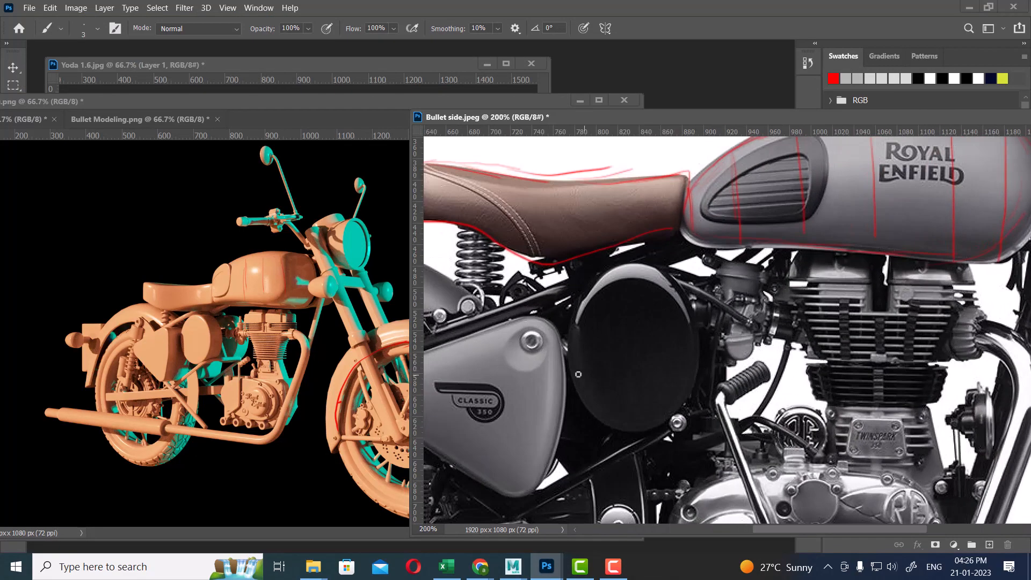
left_click_drag(613, 357, 790, 332)
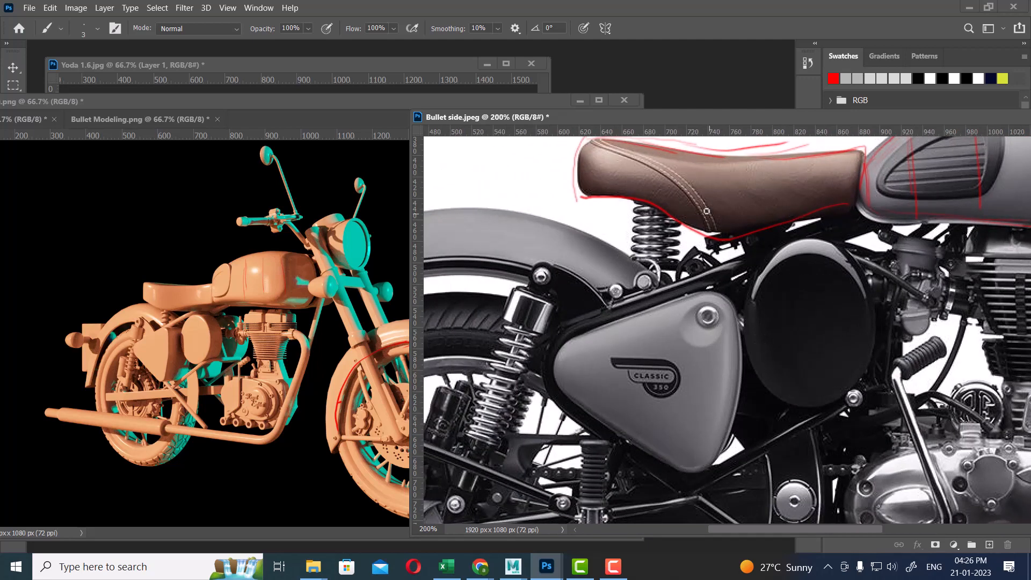
mouse_move(712, 306)
left_mouse_down()
mouse_move(694, 303)
mouse_move(679, 324)
mouse_move(682, 341)
mouse_move(700, 346)
left_mouse_up()
mouse_move(711, 302)
left_mouse_down()
mouse_move(729, 326)
mouse_move(699, 346)
left_mouse_up()
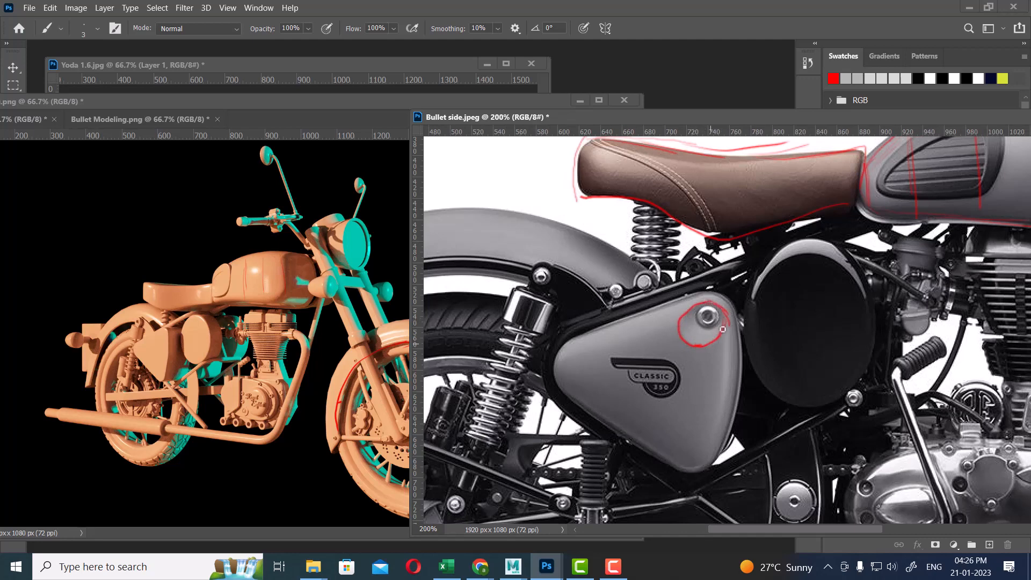
left_click(165, 343)
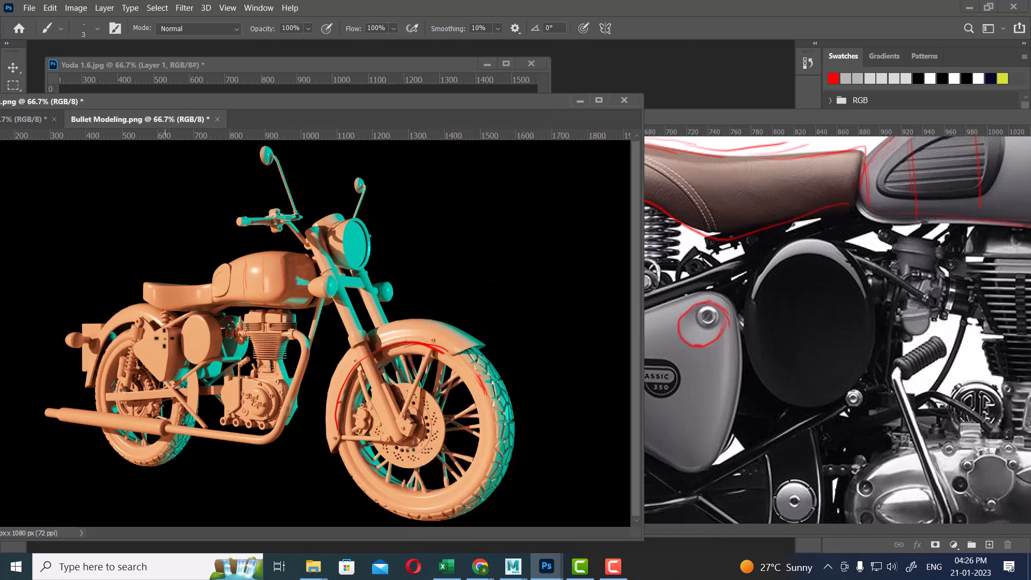
left_click_drag(159, 338, 161, 344)
left_click(769, 566)
left_click(765, 388)
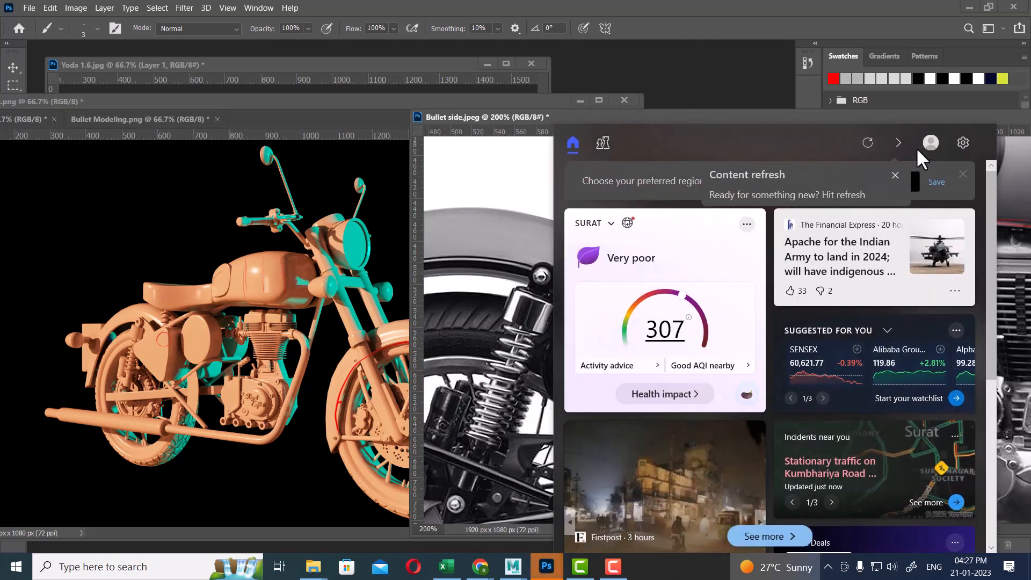
key("alt+Tab")
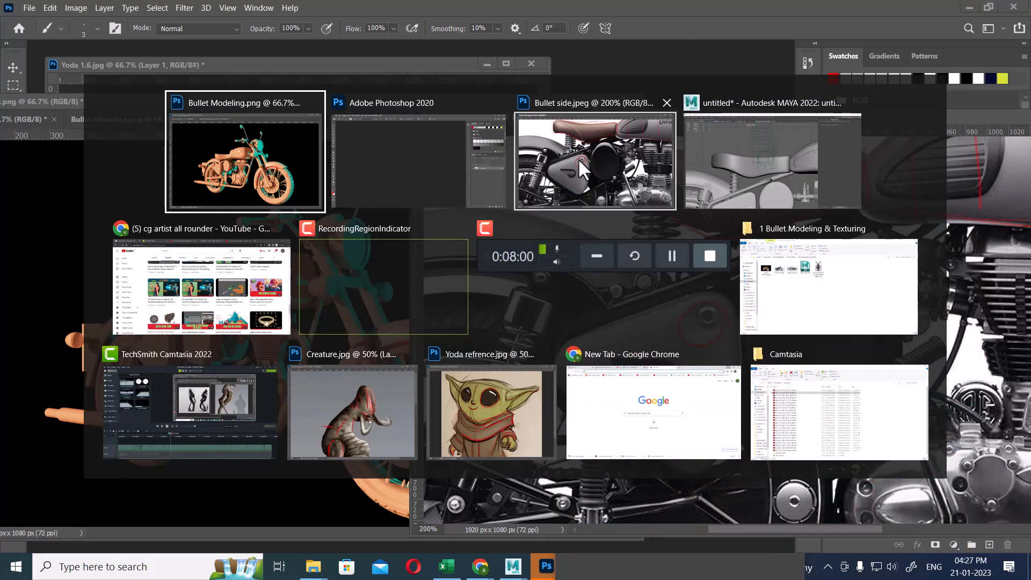
left_click(577, 157)
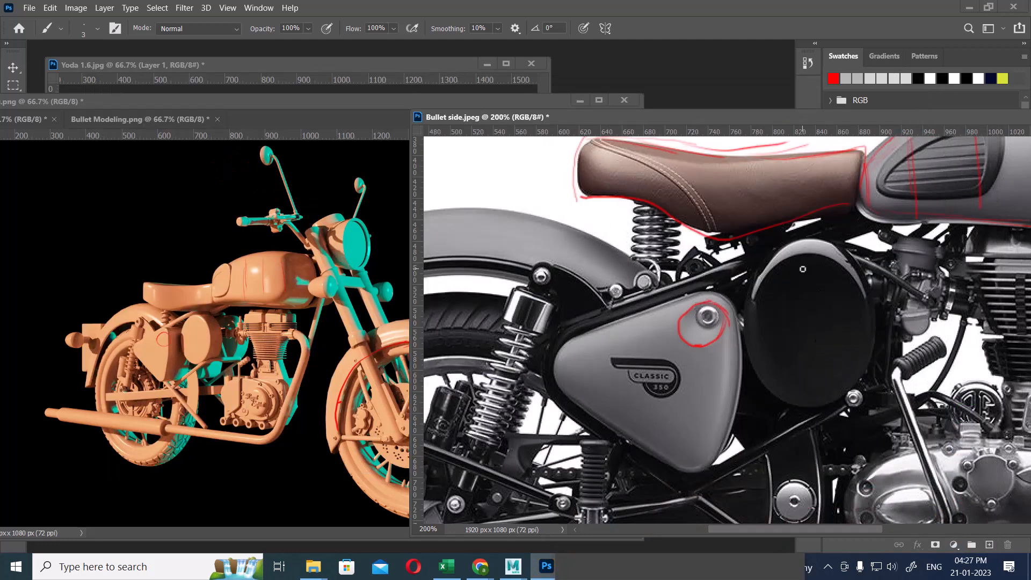
Compare the silencer in both references, and mark its curved seam and rear end with brush strokes in Bullet side.jpeg.
left_click_drag(574, 354, 733, 222)
left_click_drag(712, 361, 750, 295)
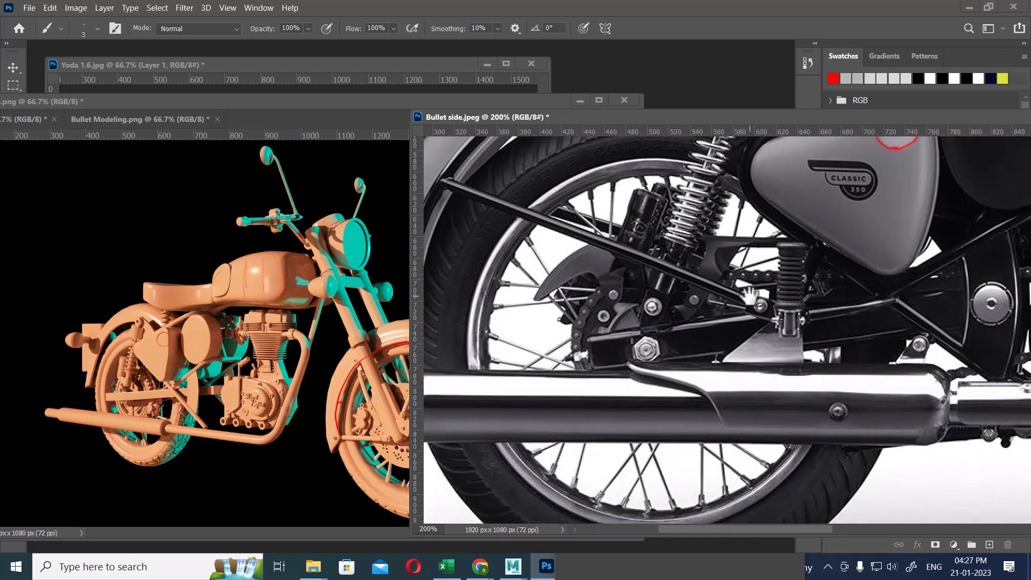
left_click_drag(754, 397, 809, 370)
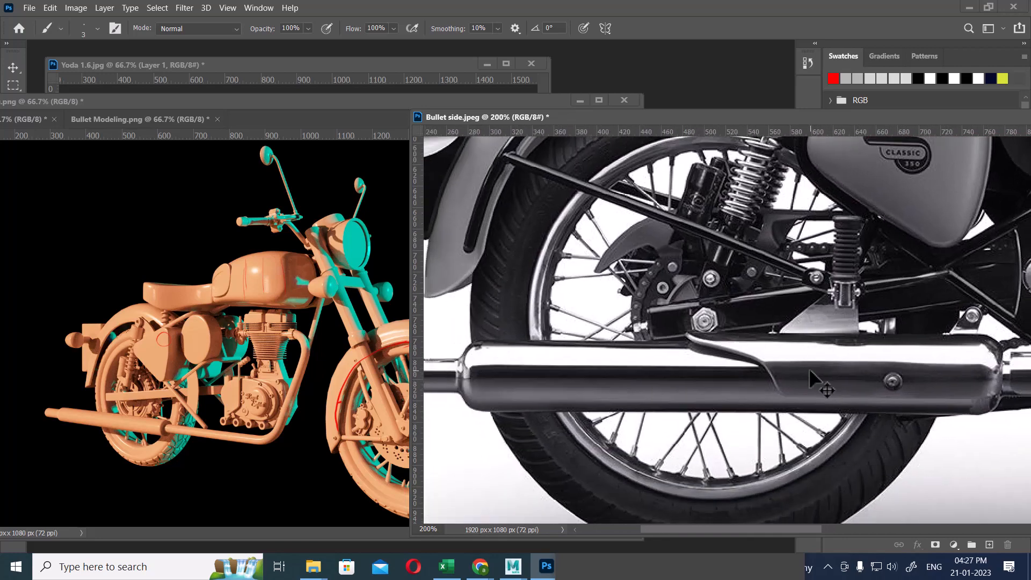
key("ctrl+minus")
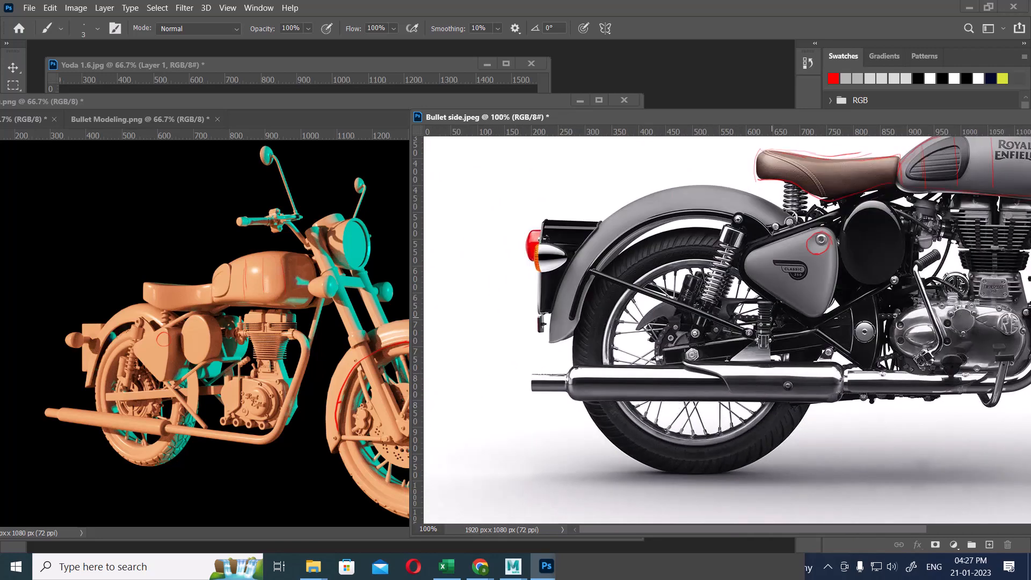
left_click(144, 426)
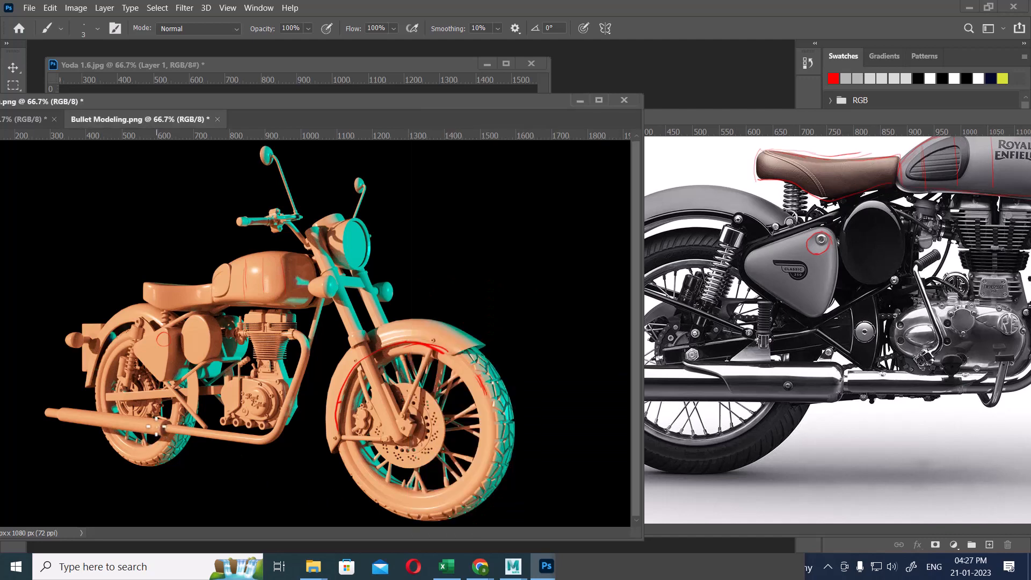
left_click(756, 395)
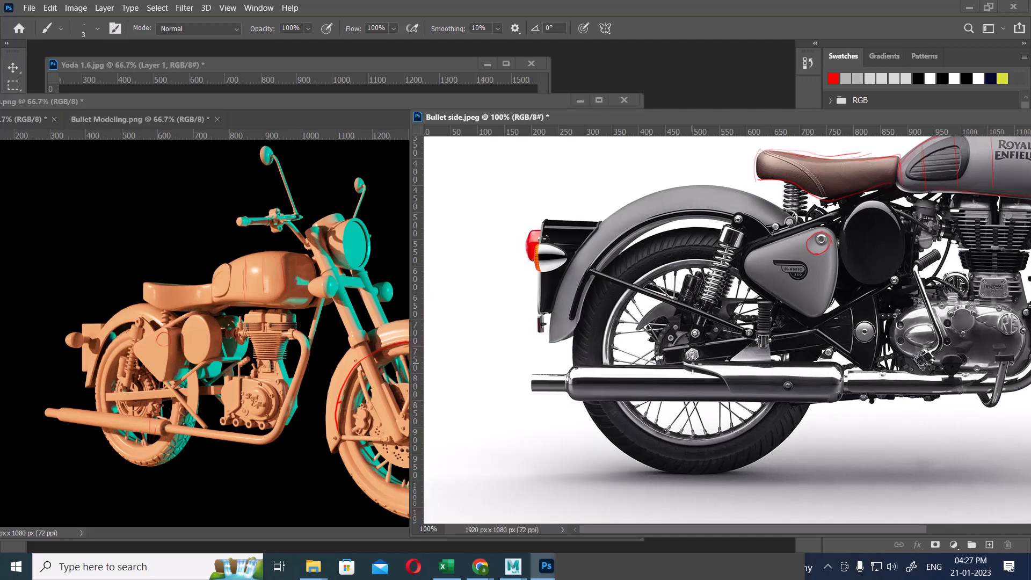
left_click_drag(684, 362, 729, 389)
left_click_drag(576, 367, 568, 393)
left_click_drag(844, 317, 579, 400)
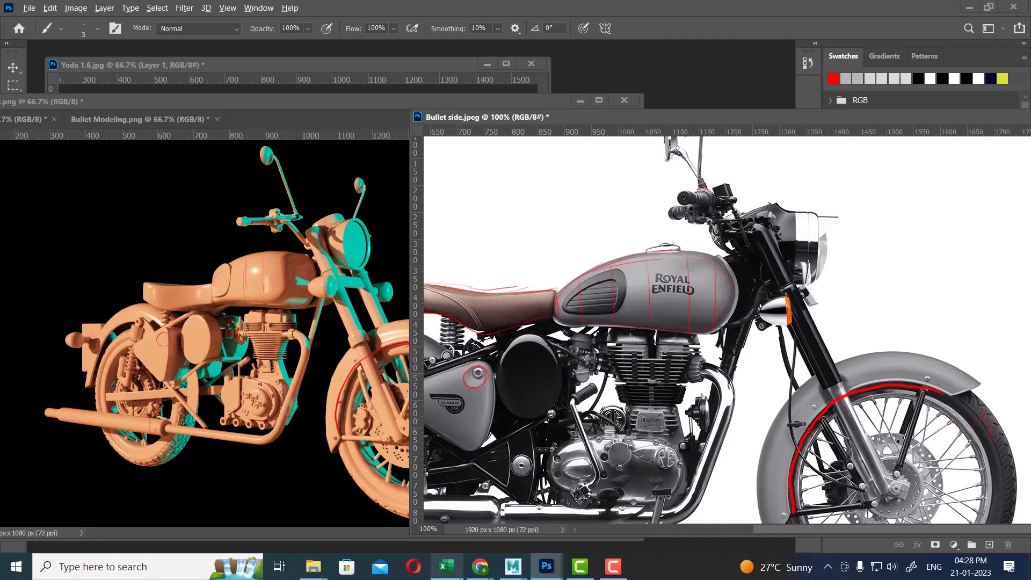
key("alt+Tab")
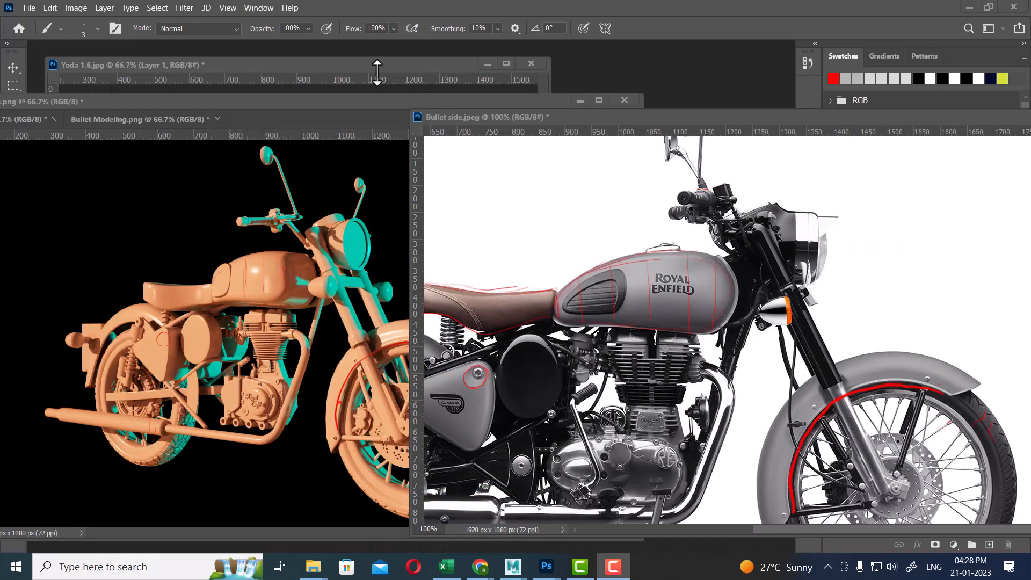